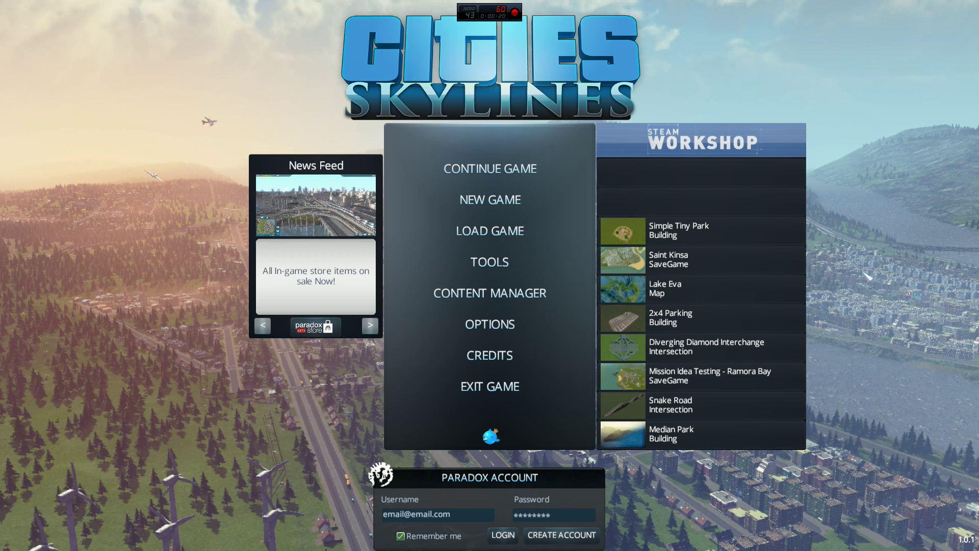
Start a new map in the map editor and browse the Sunny, North and Tropical themes.
left_click(516, 266)
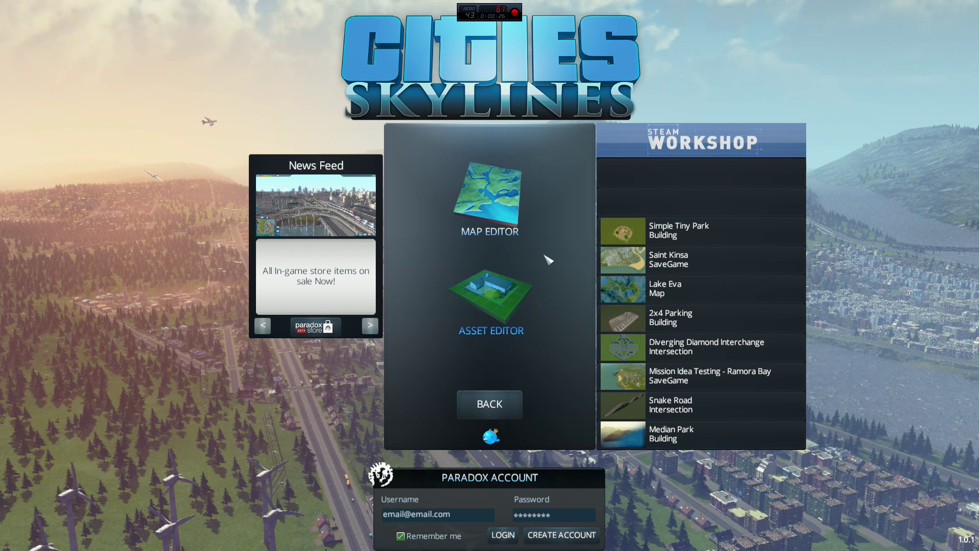
left_click(481, 194)
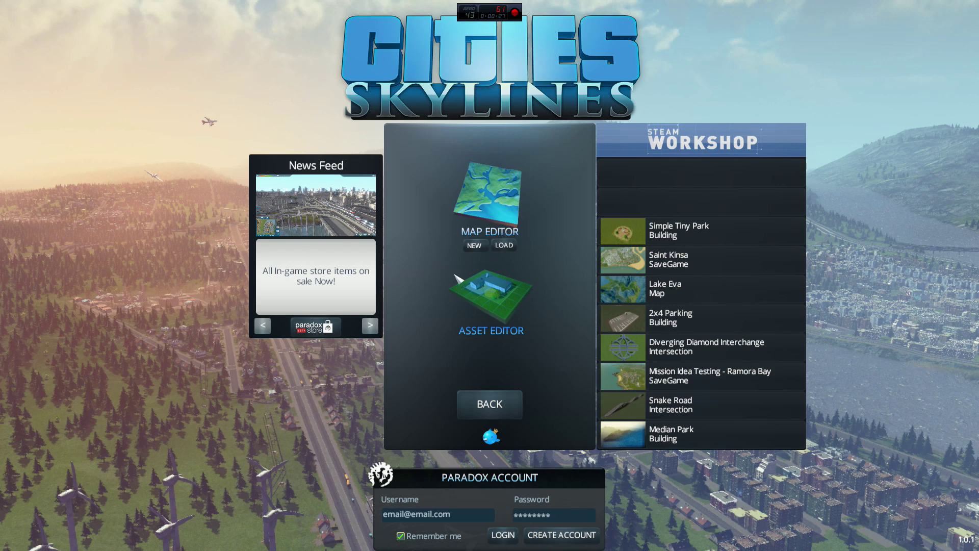
left_click(473, 246)
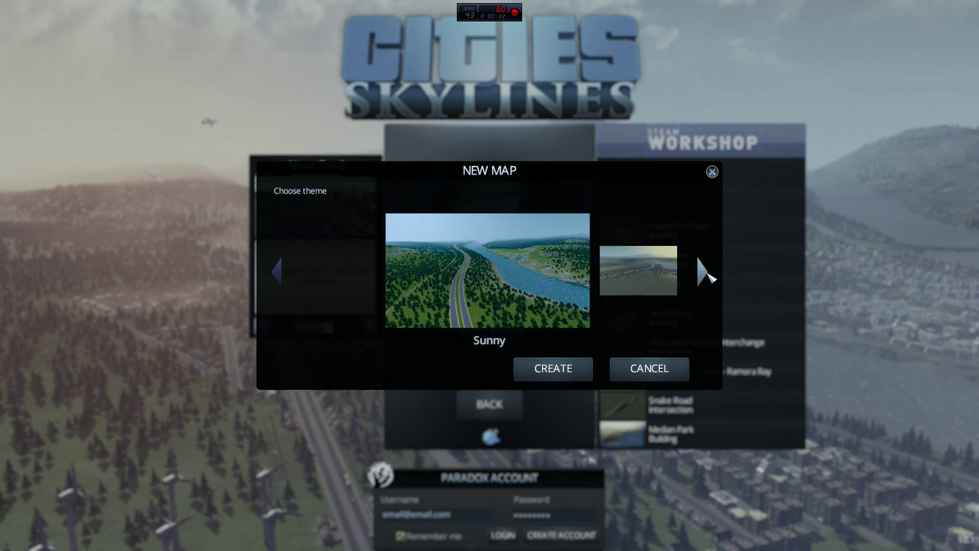
left_click(704, 272)
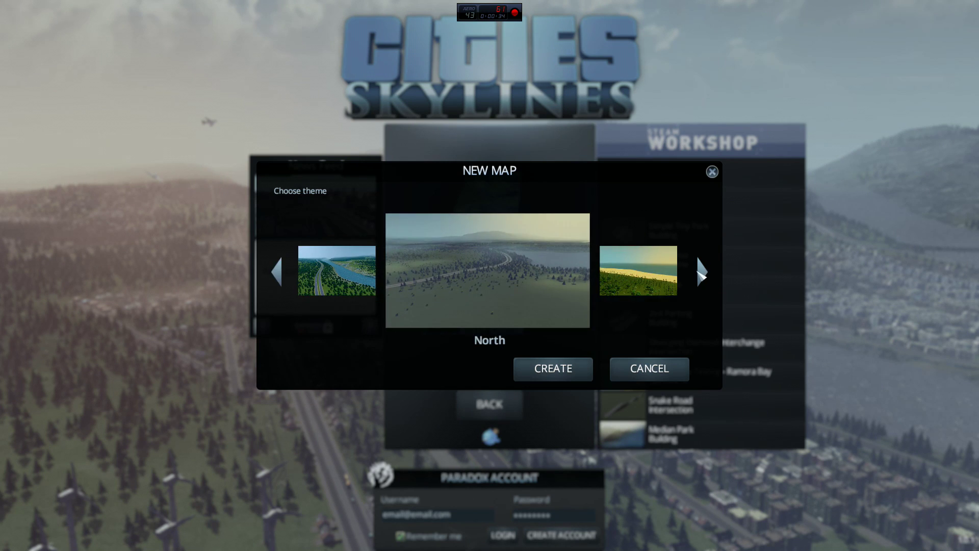
left_click(704, 274)
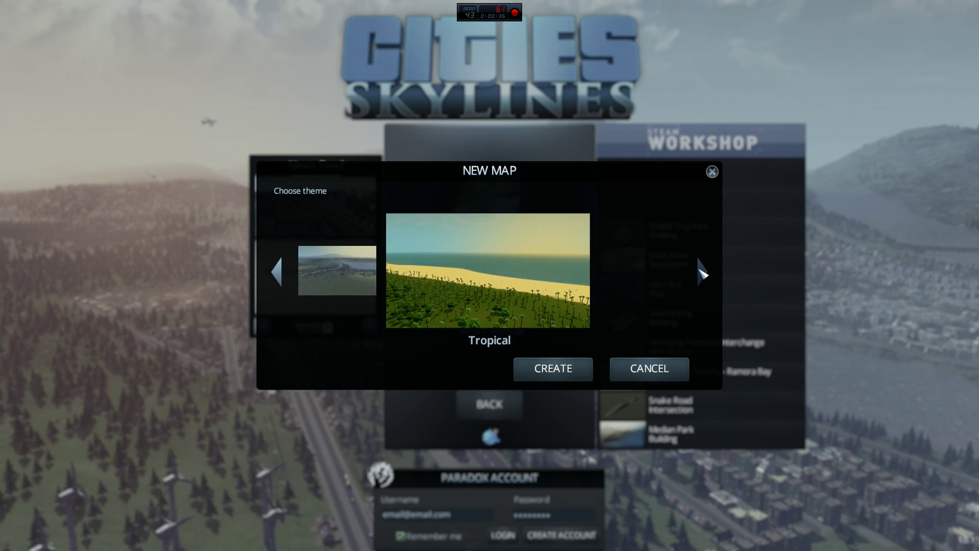
left_click(277, 272)
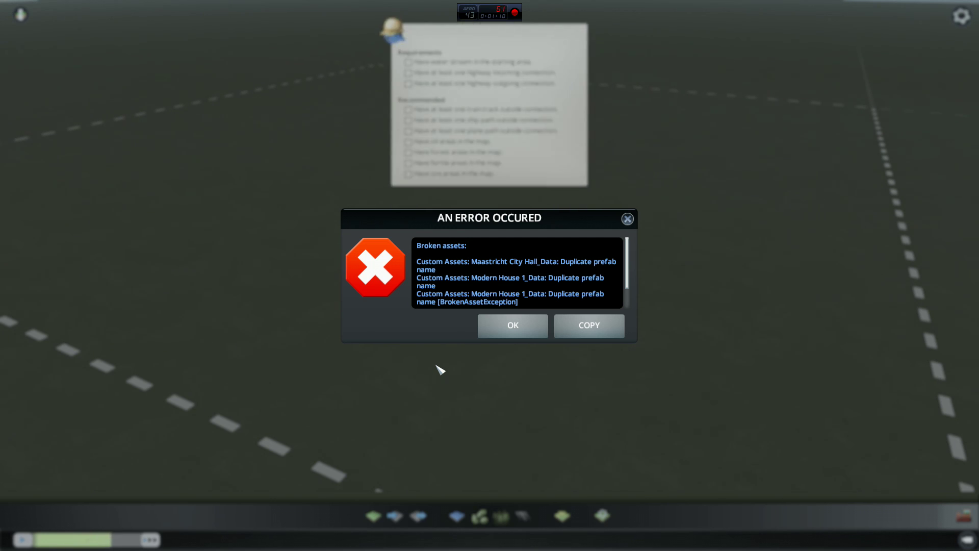
Dismiss the broken assets error and collapse the checklist of map requirements.
left_click(513, 327)
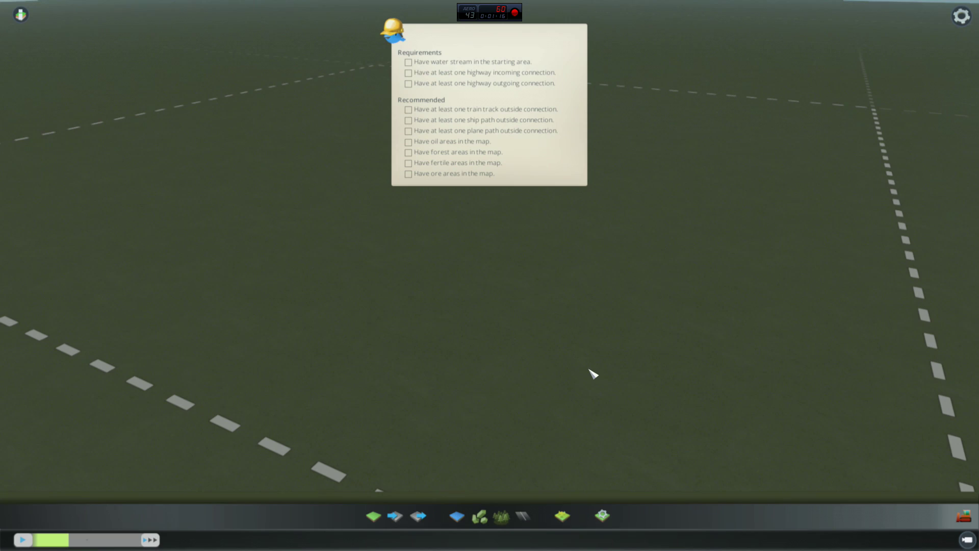
scroll(568, 360, "up", 3)
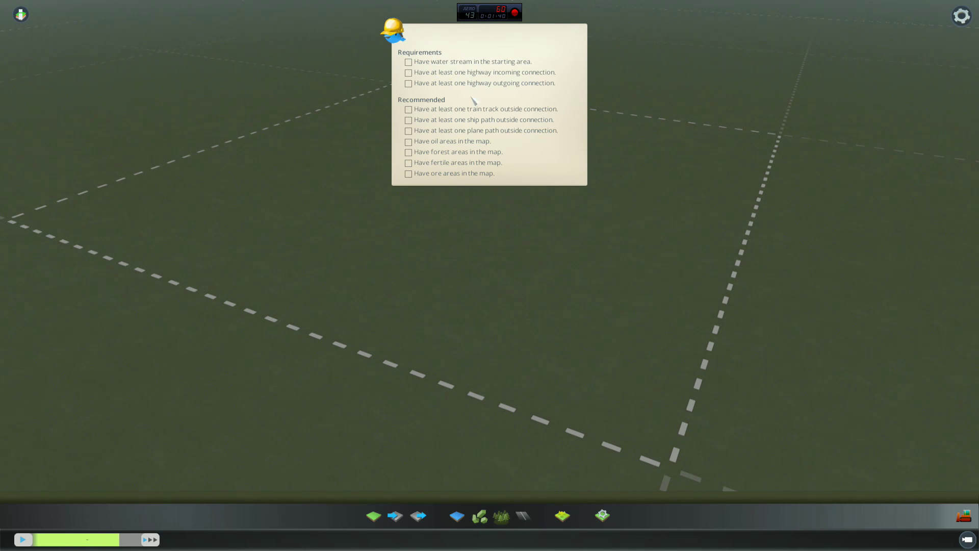
left_click(391, 36)
Examine the full extent of the blank map and its grid of tiles from above.
scroll(607, 253, "down", 5)
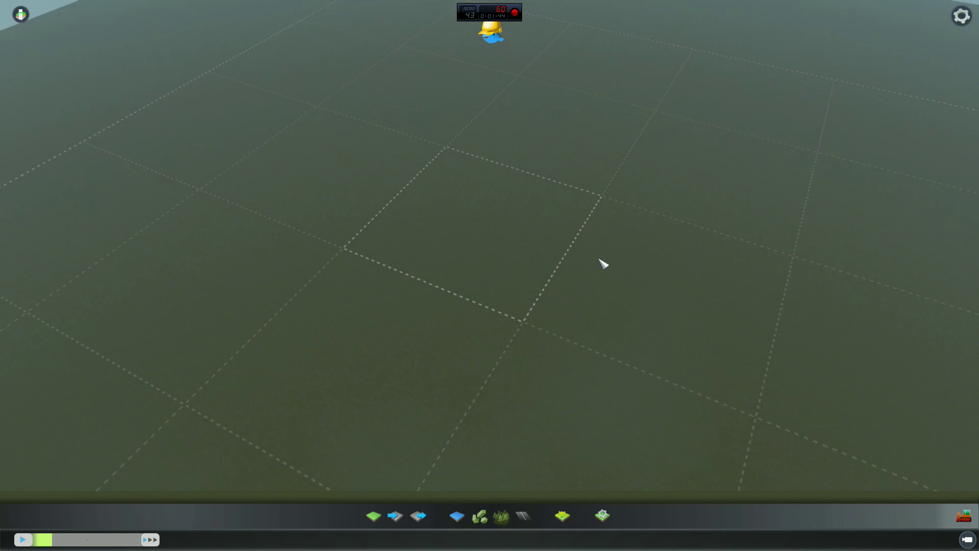
scroll(524, 224, "down", 5)
scroll(485, 194, "up", 2)
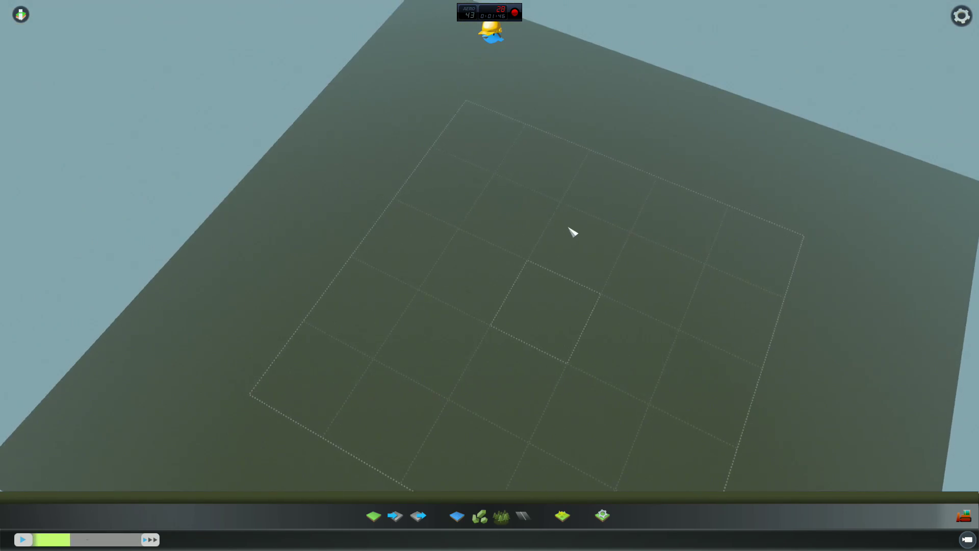
middle_click_drag(571, 229, 612, 229)
key("d")
scroll(503, 286, "down", 3)
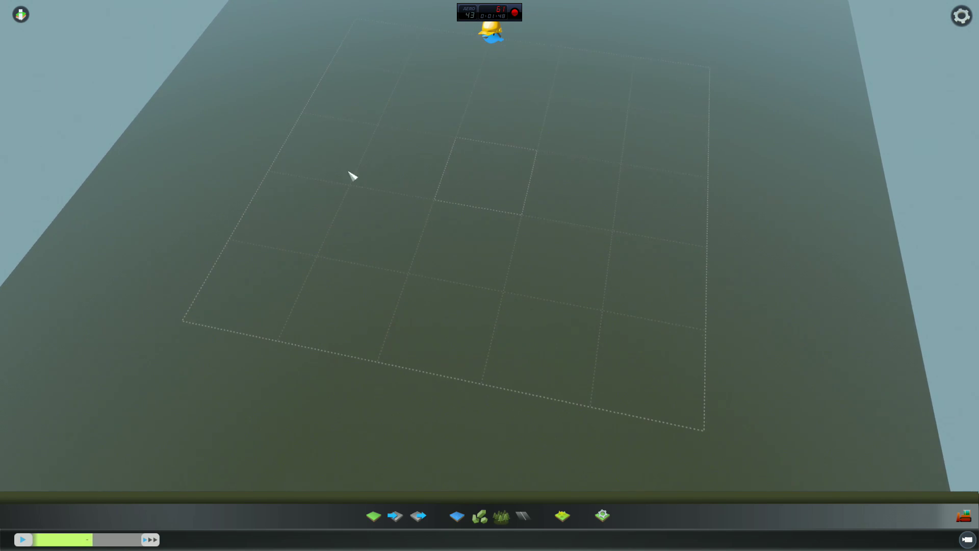
key("w")
key("d")
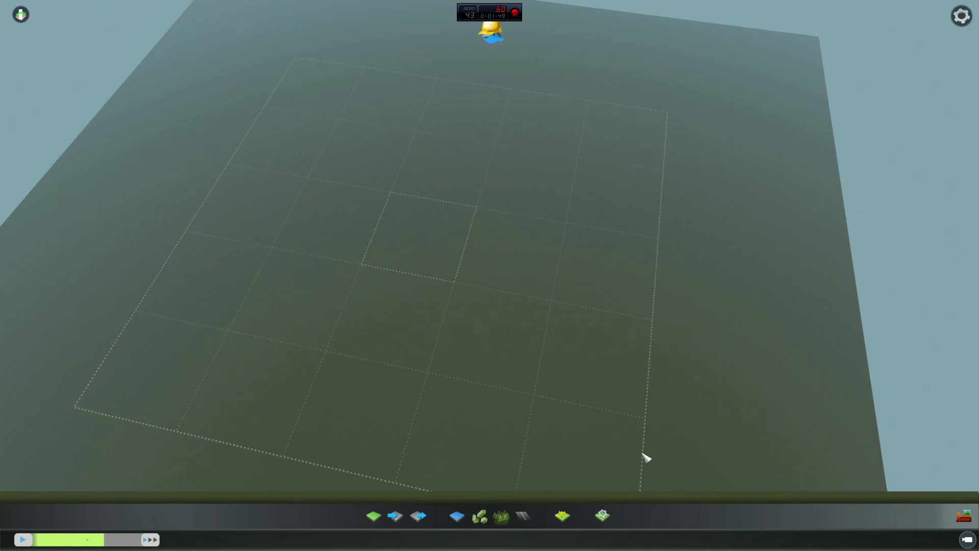
Set the centre tile of the grid as the starting area and check the map snapshot tool.
left_click(603, 515)
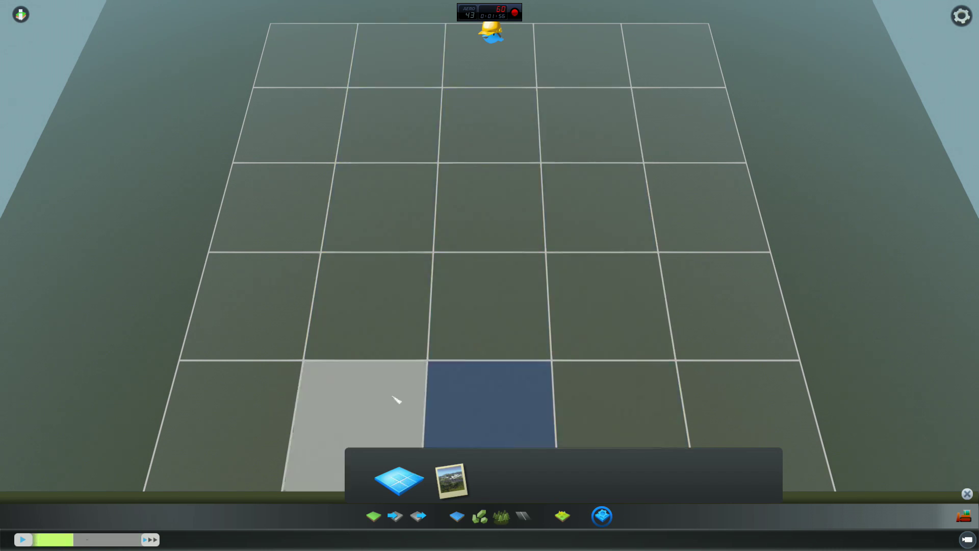
left_click(524, 237)
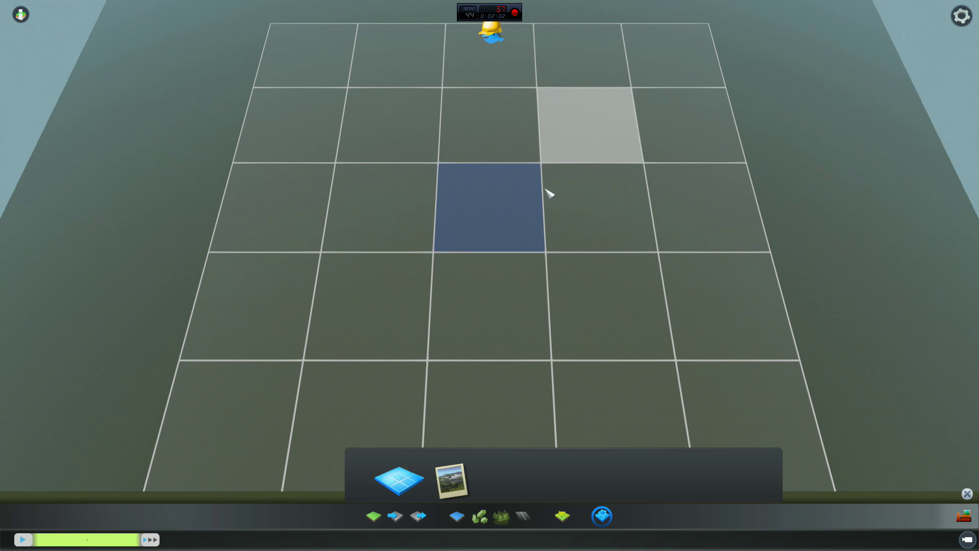
left_click(451, 487)
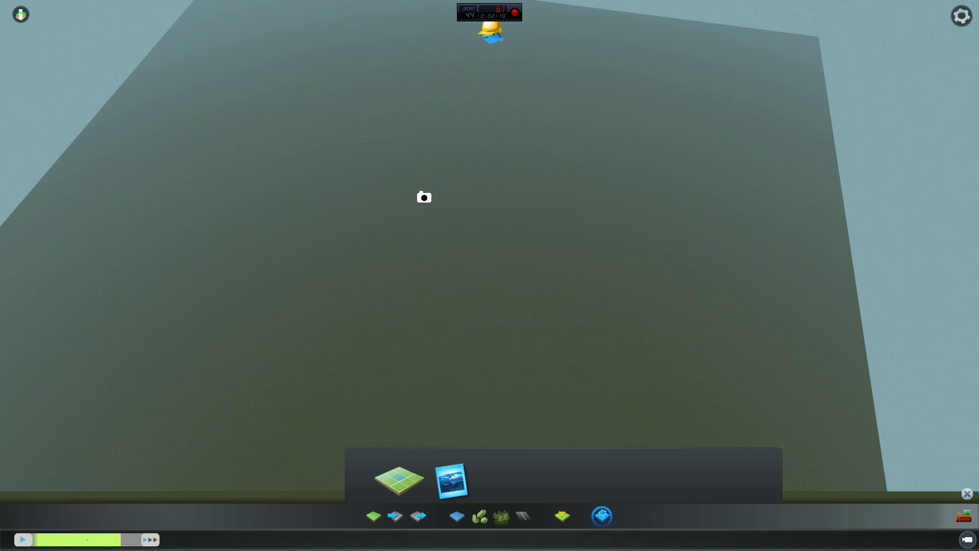
left_click(401, 482)
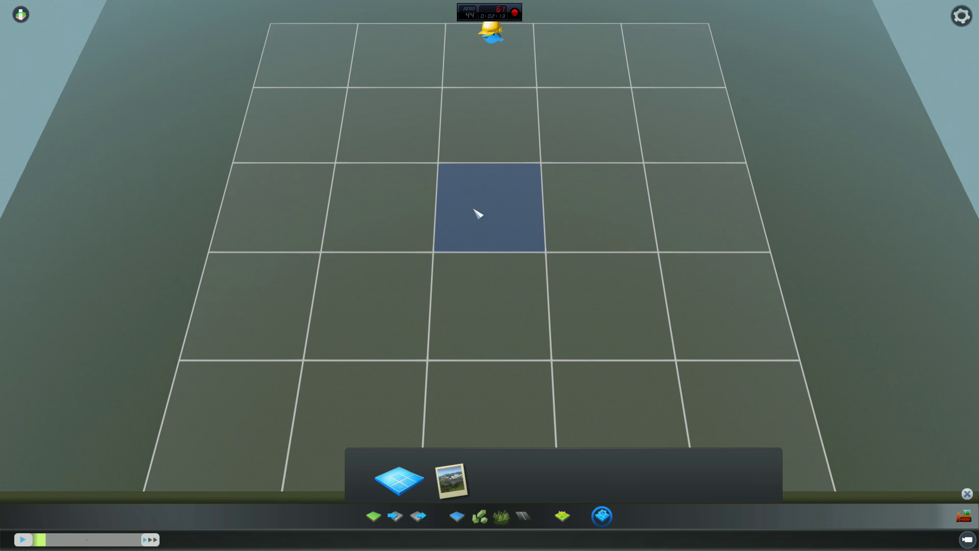
Raise rough hills in the starting tile at brush size 50, then with the solid round brush at size 224.
left_click(373, 516)
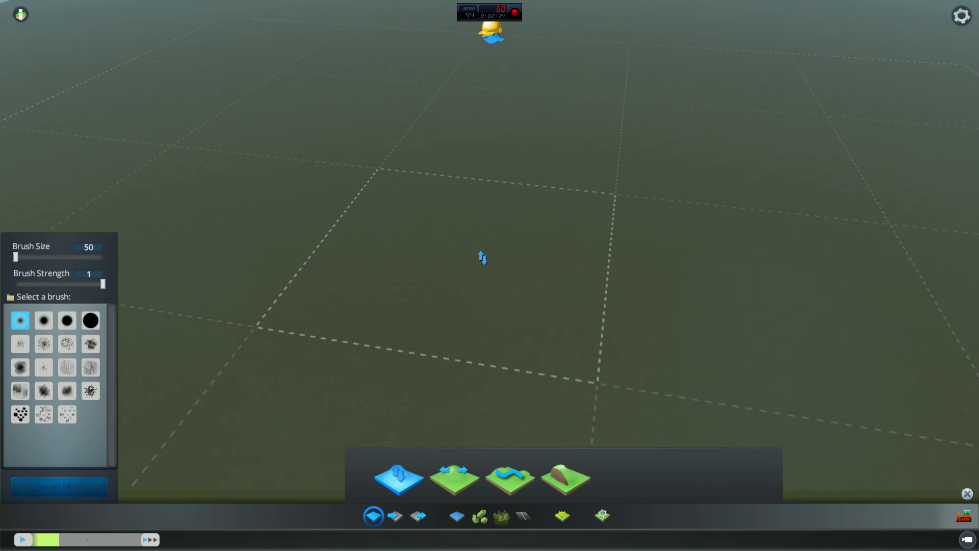
mouse_move(483, 257)
left_mouse_down()
mouse_move(465, 252)
mouse_move(509, 283)
mouse_move(482, 266)
left_mouse_up()
scroll(479, 270, "up", 2)
left_click(90, 321)
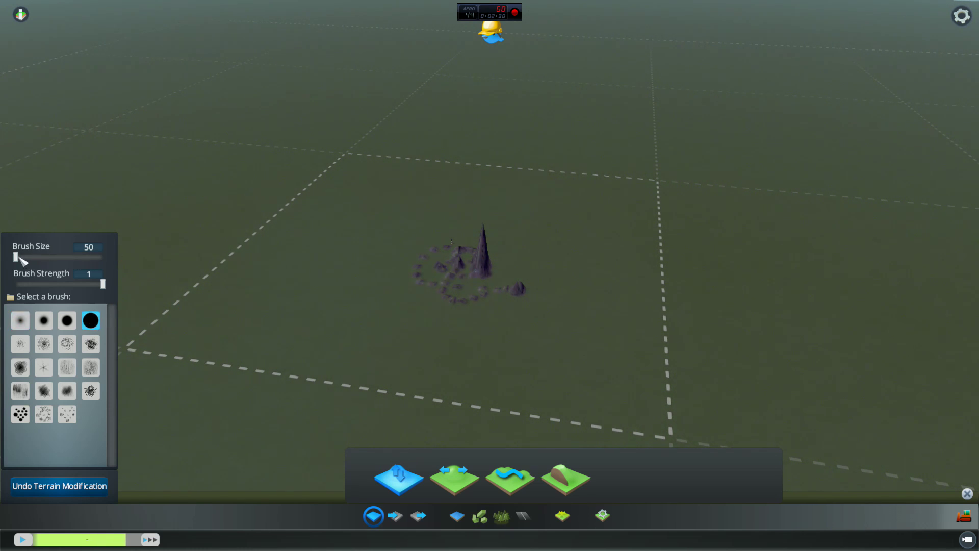
left_click_drag(19, 258, 40, 256)
mouse_move(459, 279)
left_mouse_down()
mouse_move(469, 262)
mouse_move(406, 262)
mouse_move(510, 295)
mouse_move(546, 319)
mouse_move(461, 328)
mouse_move(386, 260)
mouse_move(470, 284)
mouse_move(564, 290)
mouse_move(395, 259)
mouse_move(504, 301)
mouse_move(461, 278)
mouse_move(385, 270)
mouse_move(393, 275)
left_mouse_up()
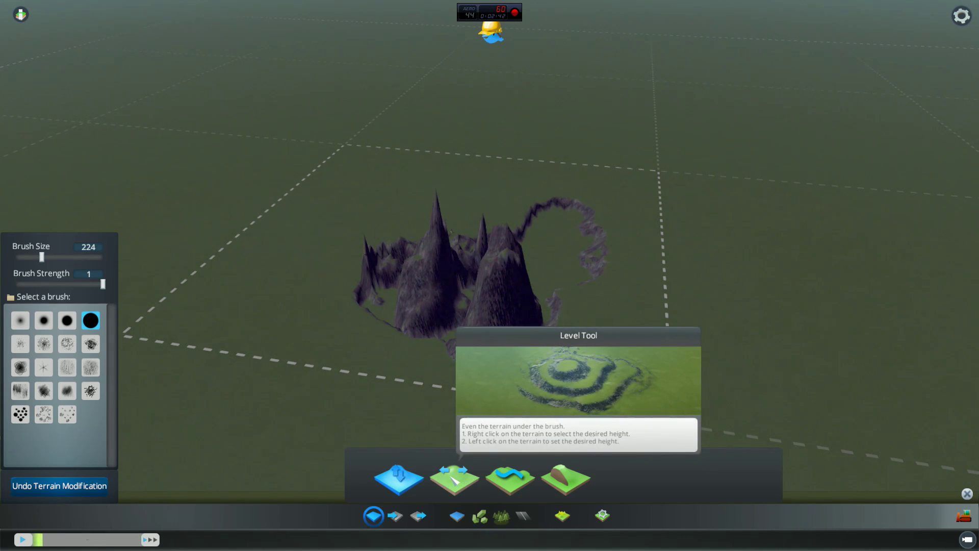
Flatten the hills with the Level Tool at brush size 2000, sampling the terrain height of 60 from flat ground.
left_click(454, 480)
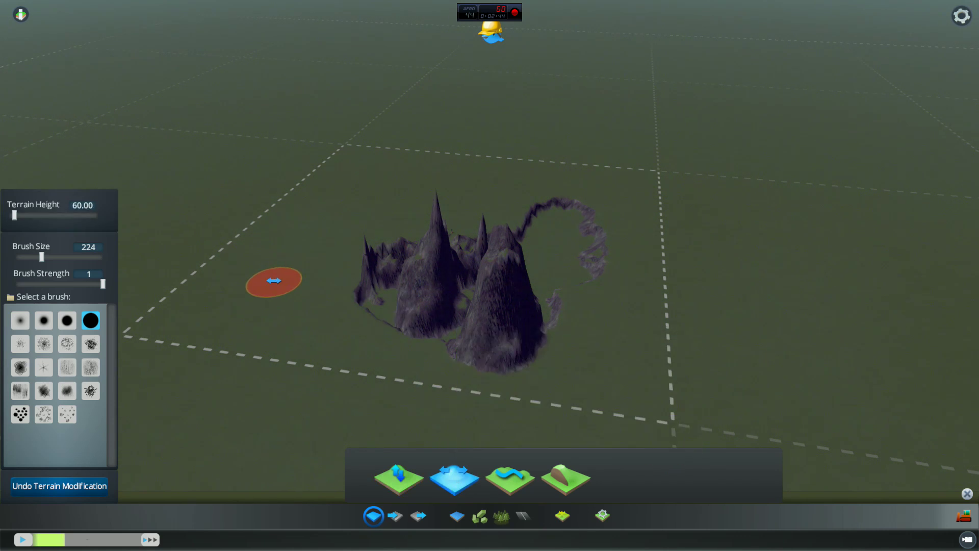
left_click_drag(14, 215, 125, 218)
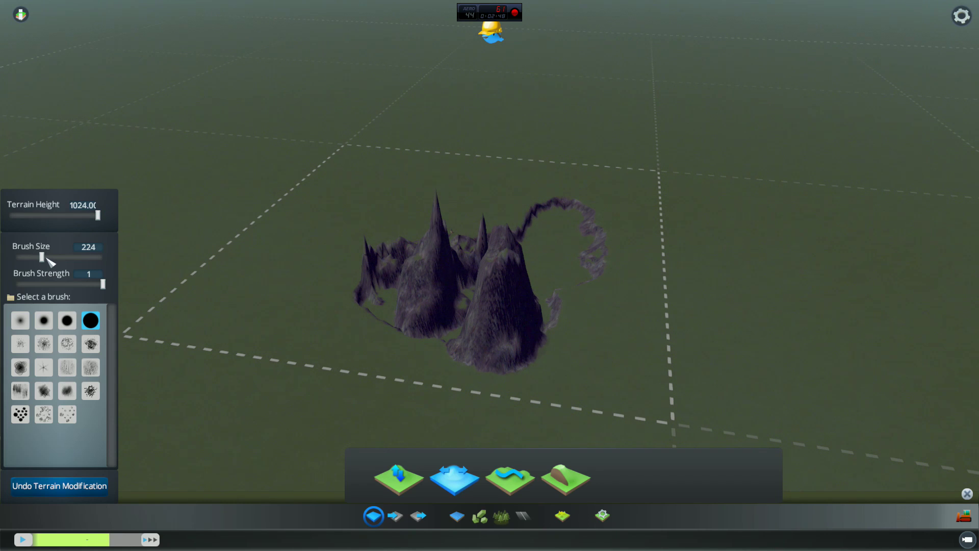
left_click_drag(42, 256, 108, 219)
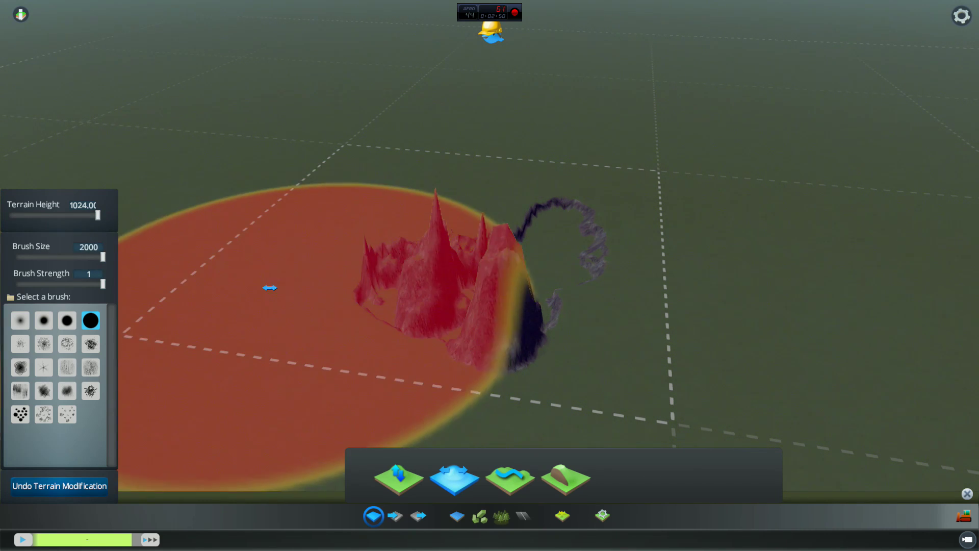
right_click(257, 285)
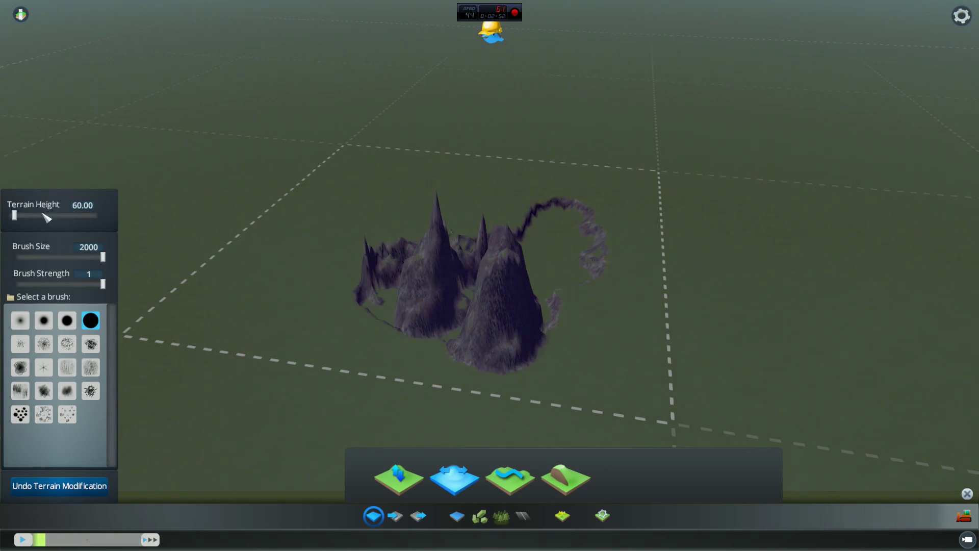
left_click_drag(495, 216, 479, 246)
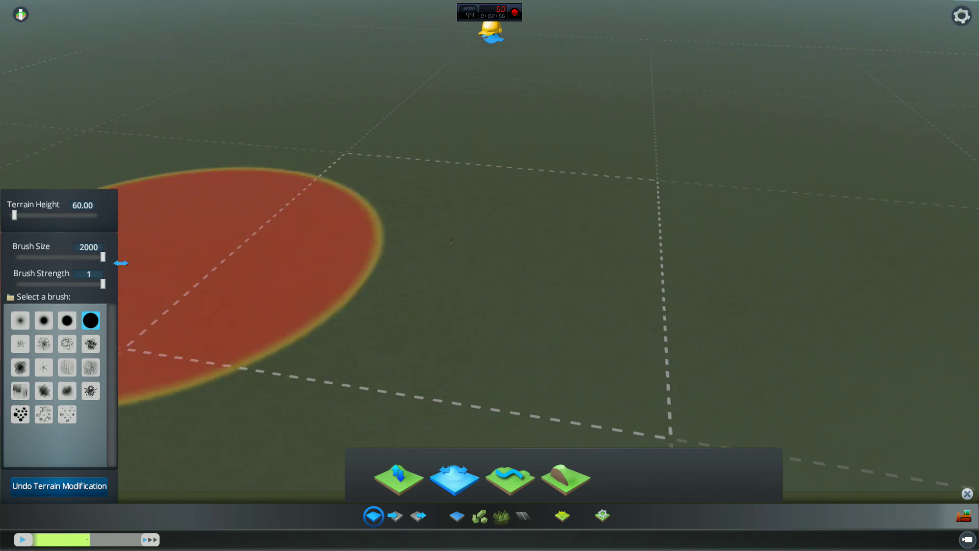
Raise a new cluster of hills in the starting tile with the solid round brush at size 168.
left_click_drag(97, 258, 37, 256)
left_click(399, 479)
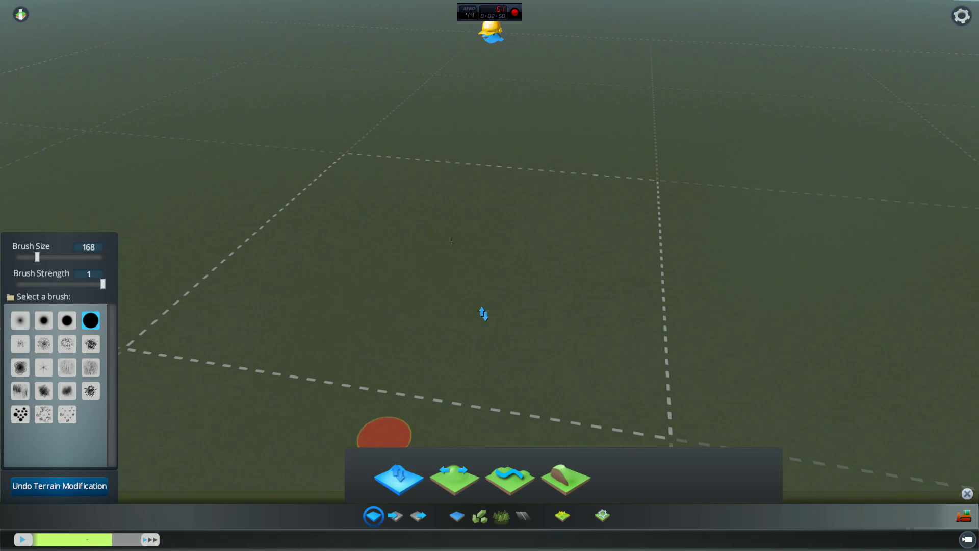
mouse_move(483, 310)
left_mouse_down()
mouse_move(367, 284)
mouse_move(489, 316)
mouse_move(551, 296)
mouse_move(560, 306)
left_mouse_up()
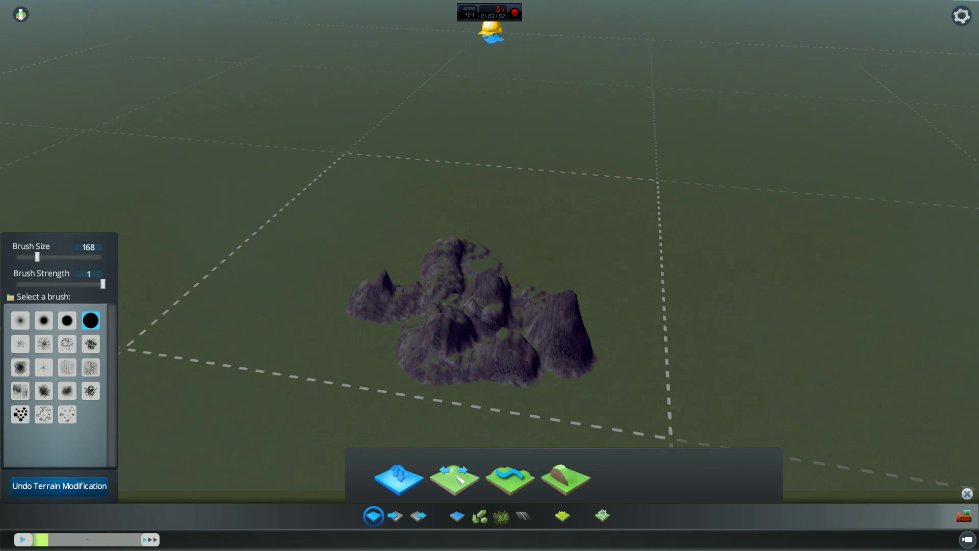
Level the westernmost small hill to height 60, then level parts of the remaining hills to a sampled height of 105.47.
left_click(462, 484)
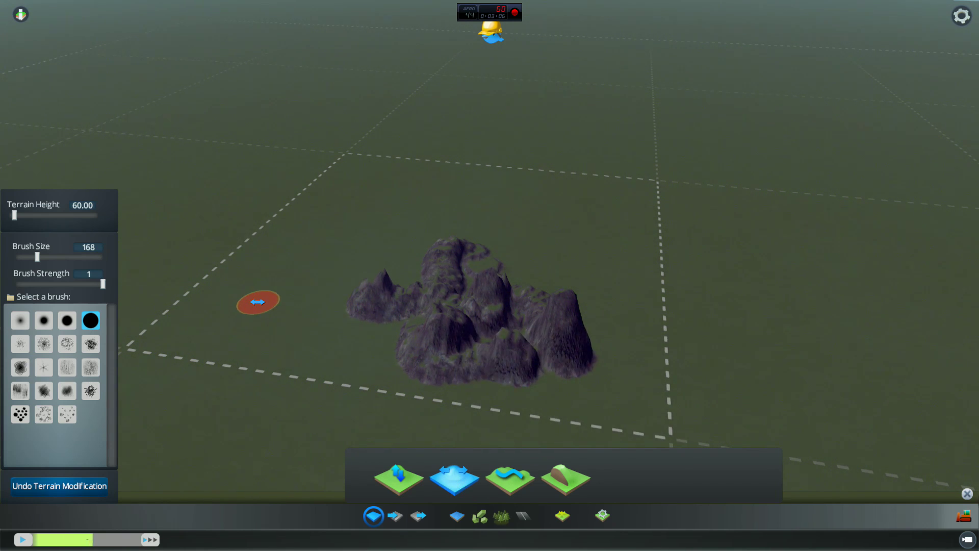
mouse_move(377, 303)
left_mouse_down()
mouse_move(389, 289)
mouse_move(382, 305)
left_mouse_up()
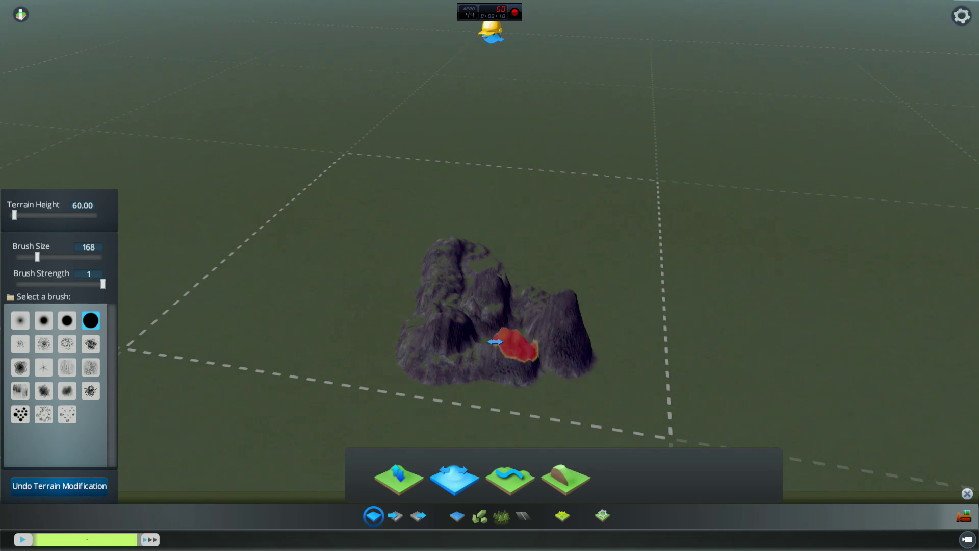
right_click(473, 353)
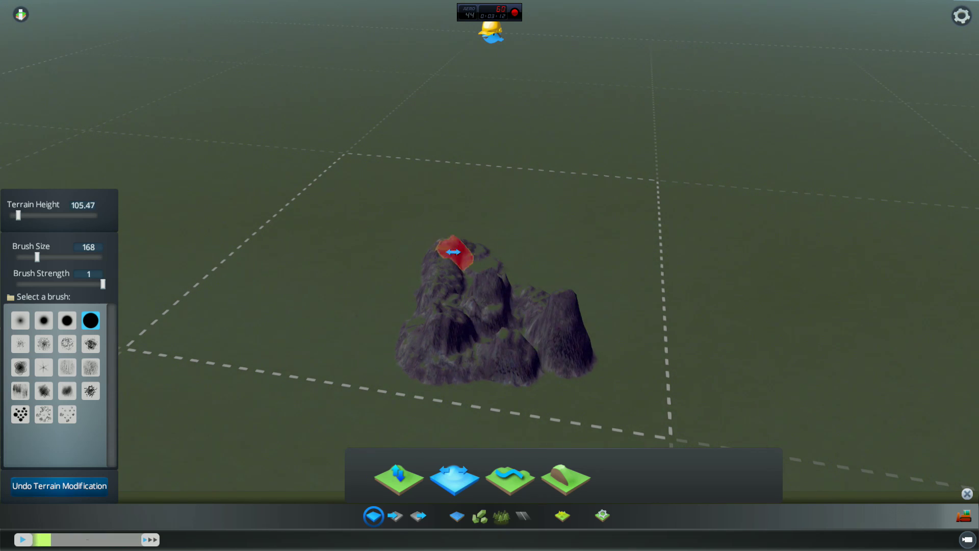
mouse_move(455, 253)
left_mouse_down()
mouse_move(564, 297)
mouse_move(529, 312)
mouse_move(528, 328)
mouse_move(487, 338)
left_mouse_up()
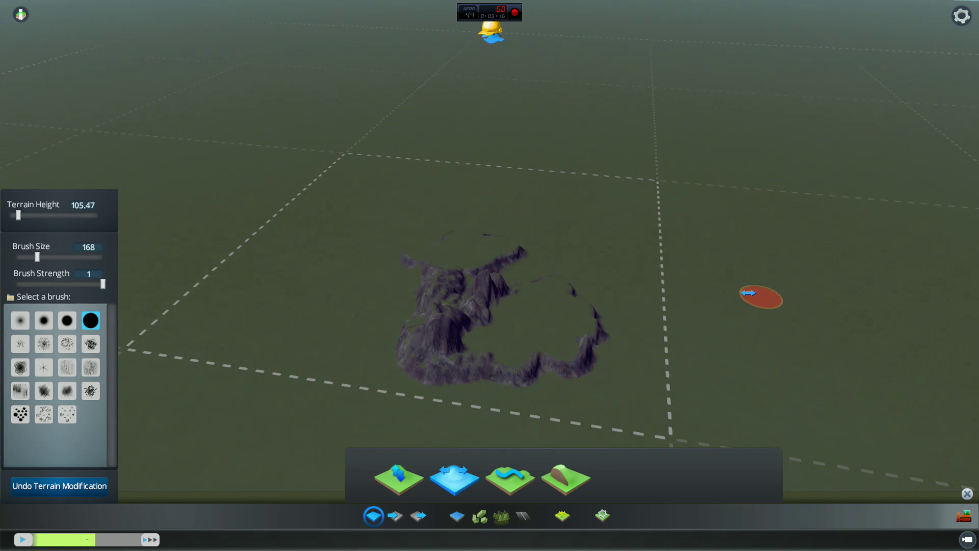
Select the Soften Tool and examine the partly levelled hills from low angles and several sides.
mouse_move(745, 293)
middle_mouse_down()
mouse_move(612, 293)
mouse_move(663, 293)
middle_mouse_up()
mouse_move(490, 275)
middle_mouse_down()
mouse_move(591, 265)
mouse_move(505, 270)
mouse_move(566, 278)
mouse_move(505, 270)
middle_mouse_up()
key("w")
key("d")
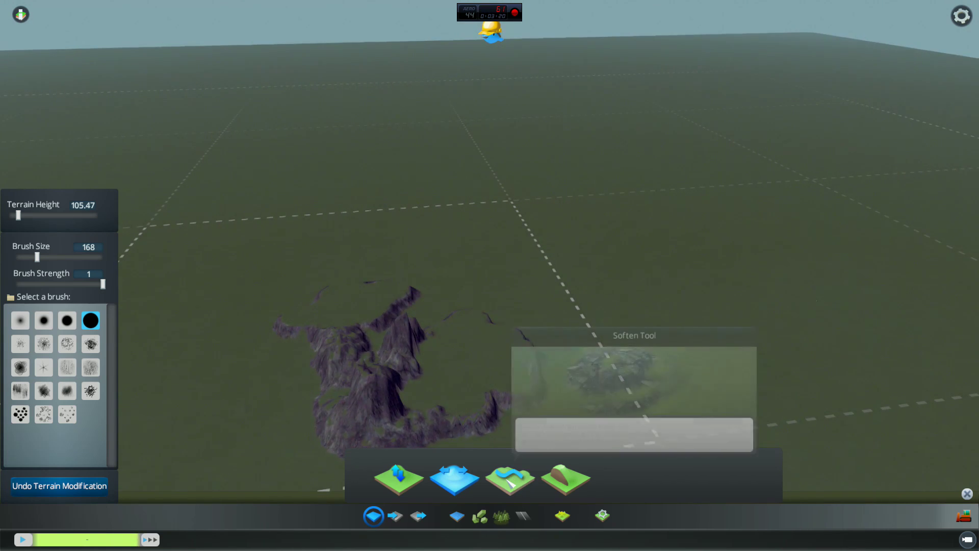
left_click(510, 479)
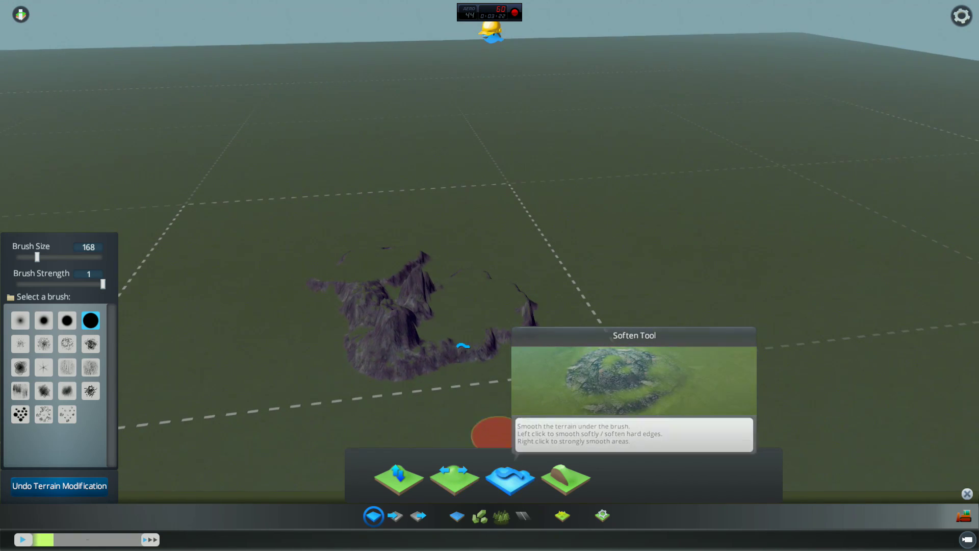
scroll(491, 343, "up", 3)
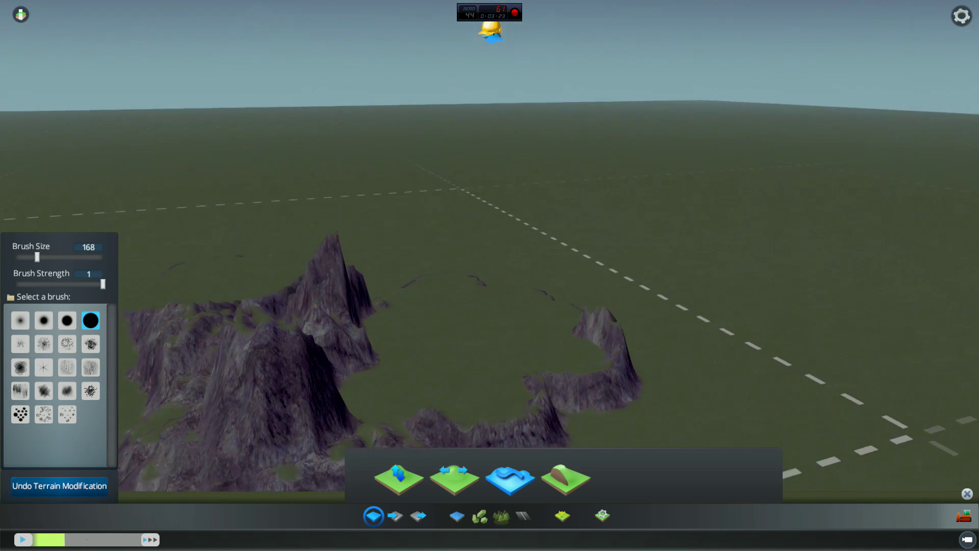
scroll(535, 257, "down", 5)
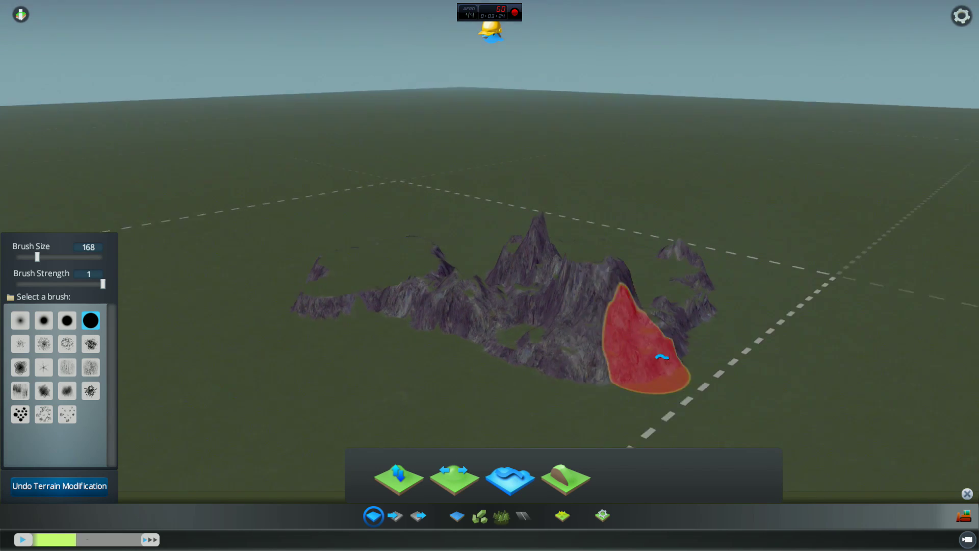
scroll(453, 227, "up", 1)
Raise a group of tall, steep peaks over the levelled hills with the solid round brush at size 168.
left_click(399, 478)
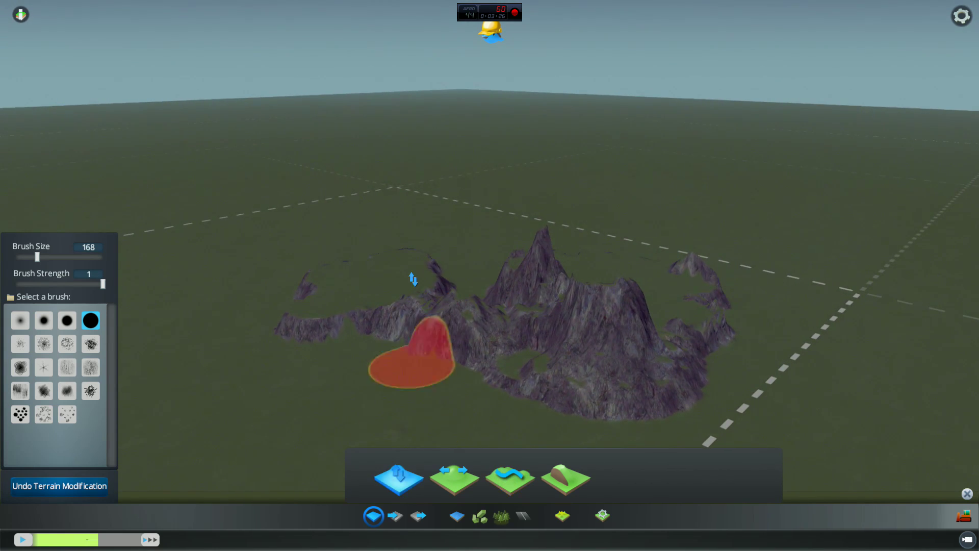
mouse_move(358, 275)
left_mouse_down()
mouse_move(397, 258)
mouse_move(454, 262)
mouse_move(513, 244)
left_mouse_up()
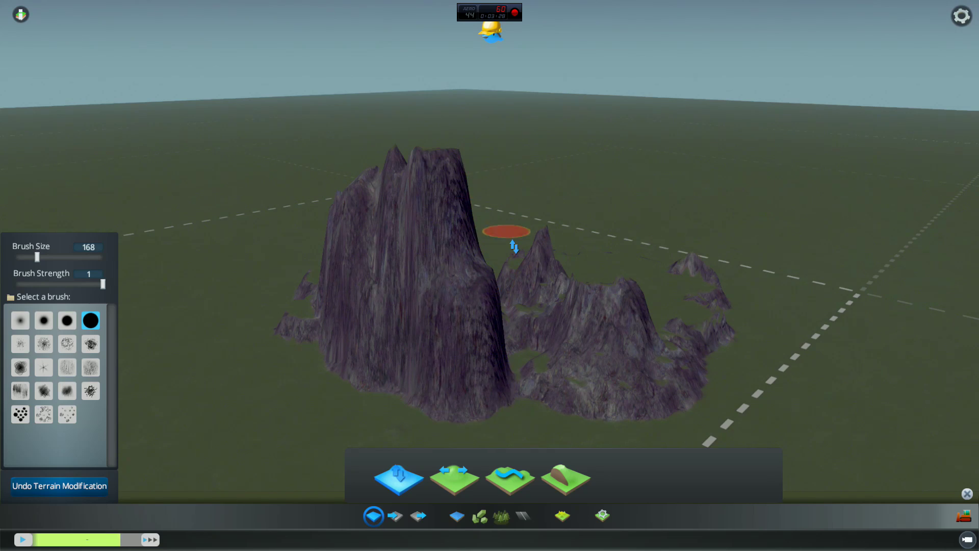
mouse_move(514, 245)
middle_mouse_down()
mouse_move(494, 272)
mouse_move(383, 247)
middle_mouse_up()
mouse_move(382, 246)
left_mouse_down()
mouse_move(371, 244)
mouse_move(457, 243)
left_mouse_up()
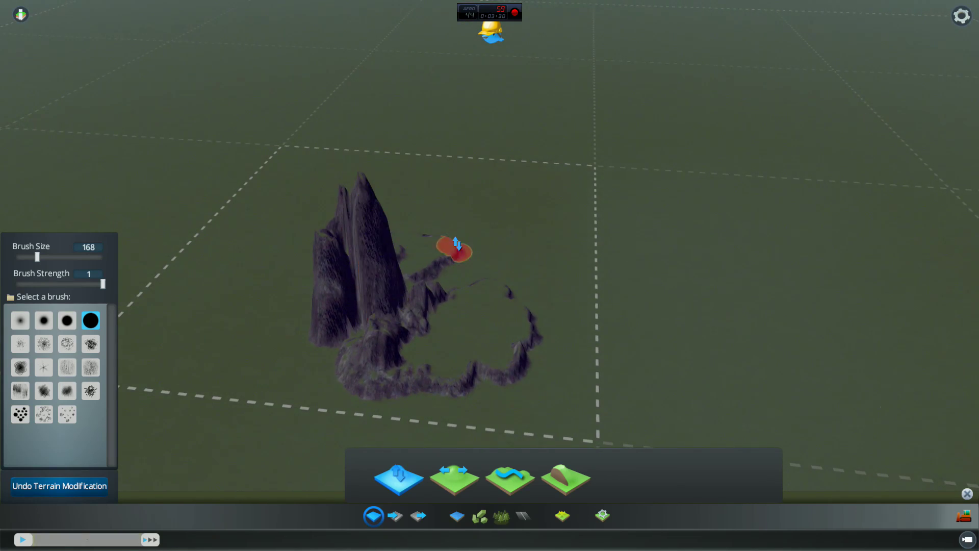
middle_click_drag(457, 242, 415, 313)
mouse_move(425, 251)
left_mouse_down()
mouse_move(419, 229)
mouse_move(452, 240)
left_mouse_up()
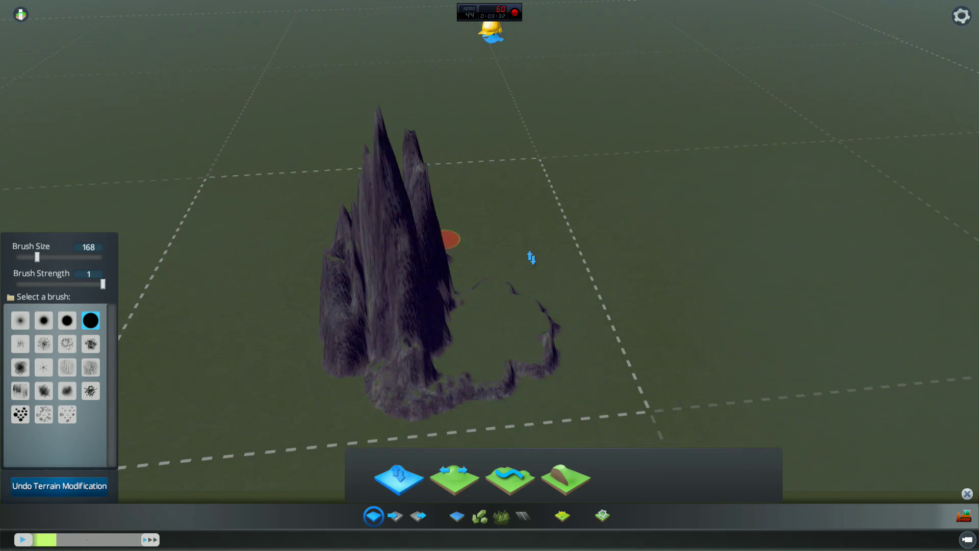
Soften the edges of the low levelled hill at the foot of the peaks with the Soften Tool at brush size 106.
middle_click_drag(531, 255, 540, 375)
left_click(510, 479)
mouse_move(536, 408)
middle_mouse_down()
mouse_move(550, 359)
mouse_move(188, 225)
middle_mouse_up()
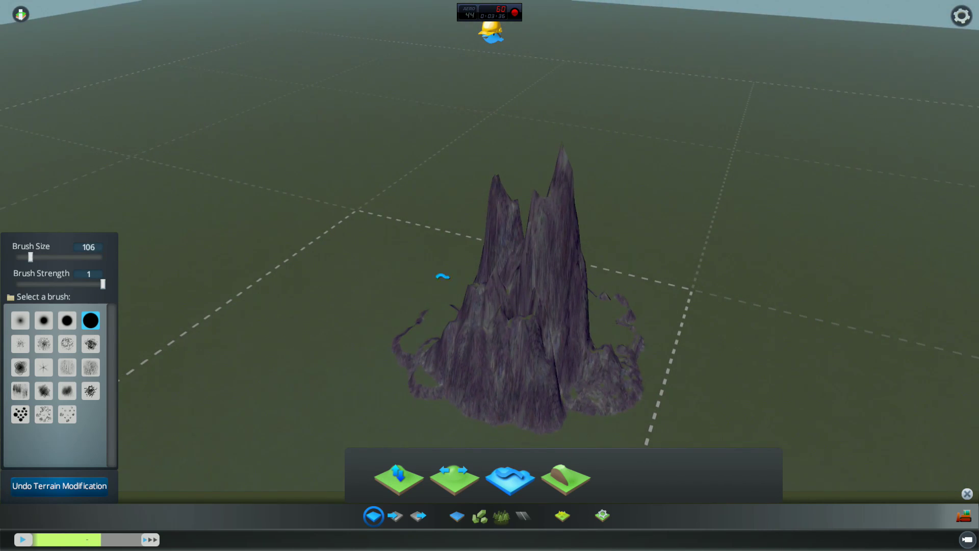
key("d")
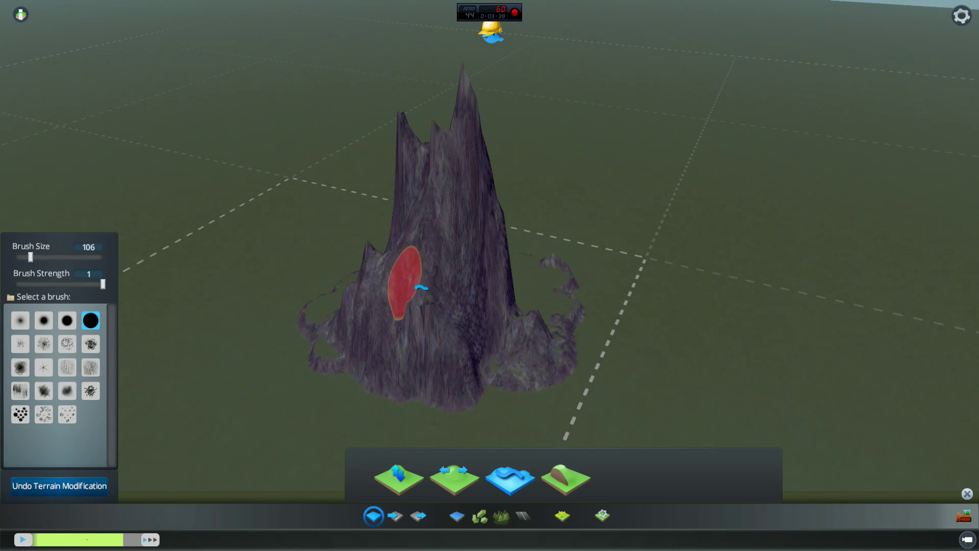
mouse_move(407, 270)
middle_mouse_down()
mouse_move(565, 263)
mouse_move(535, 316)
mouse_move(489, 336)
mouse_move(461, 286)
mouse_move(502, 293)
middle_mouse_up()
left_click_drag(502, 294, 419, 286)
scroll(443, 298, "up", 2)
middle_click_drag(439, 299, 448, 293)
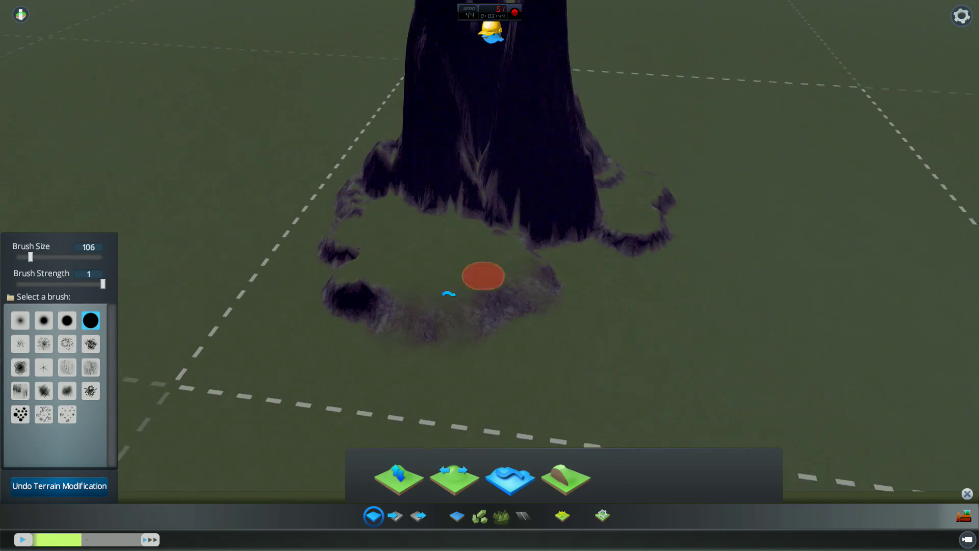
mouse_move(367, 315)
left_mouse_down()
mouse_move(321, 286)
mouse_move(359, 262)
mouse_move(342, 251)
left_mouse_up()
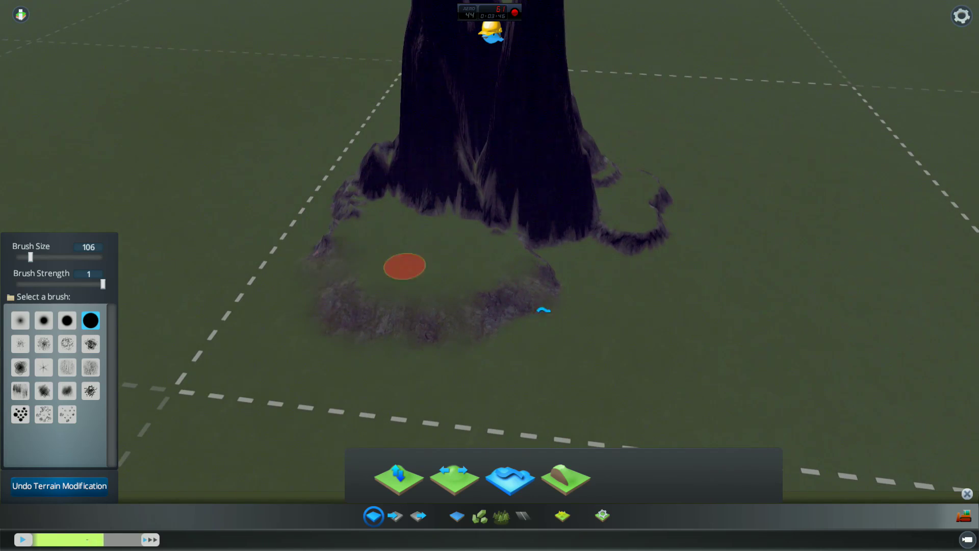
Soften the rim of the smaller levelled hill on the other side of the peaks.
key("d")
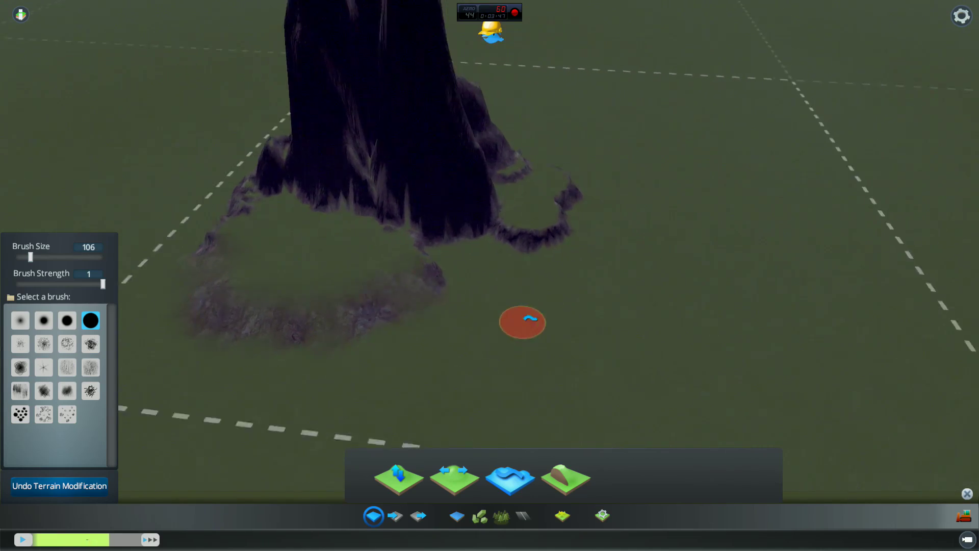
middle_click_drag(530, 318, 327, 308)
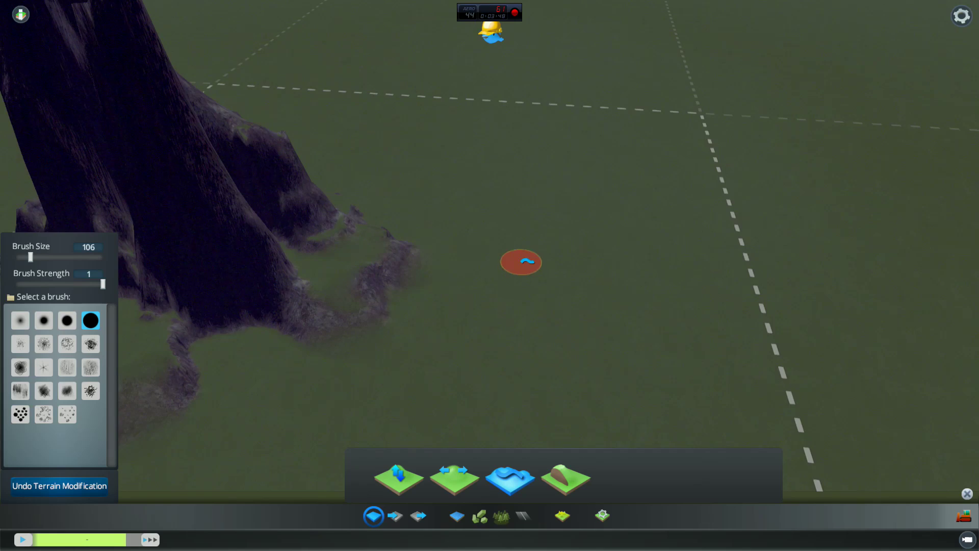
middle_click_drag(526, 260, 489, 276)
left_click_drag(540, 211, 553, 178)
middle_click_drag(546, 314, 552, 457)
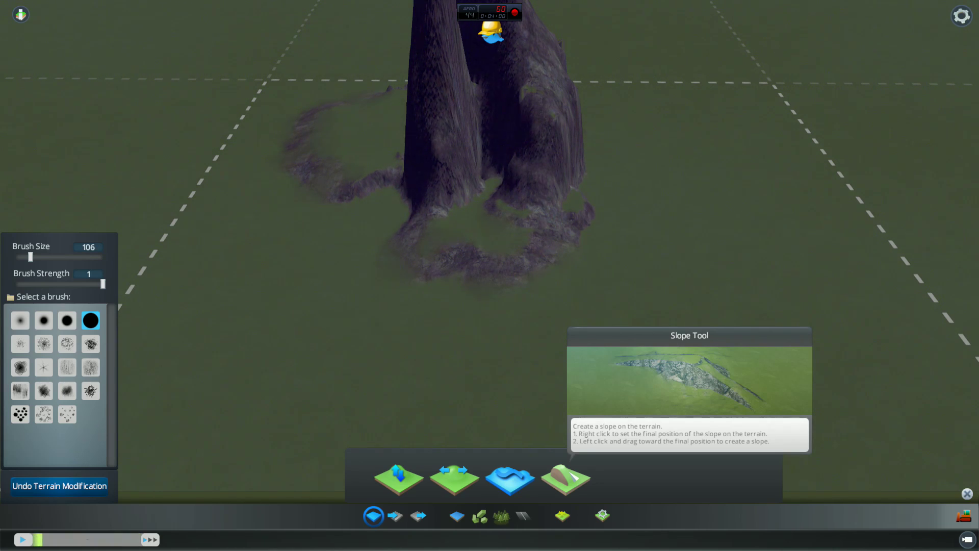
Build a long ramp beside the peaks with the Slope Tool at brush size 114 and terrain height 473.89.
left_click(565, 478)
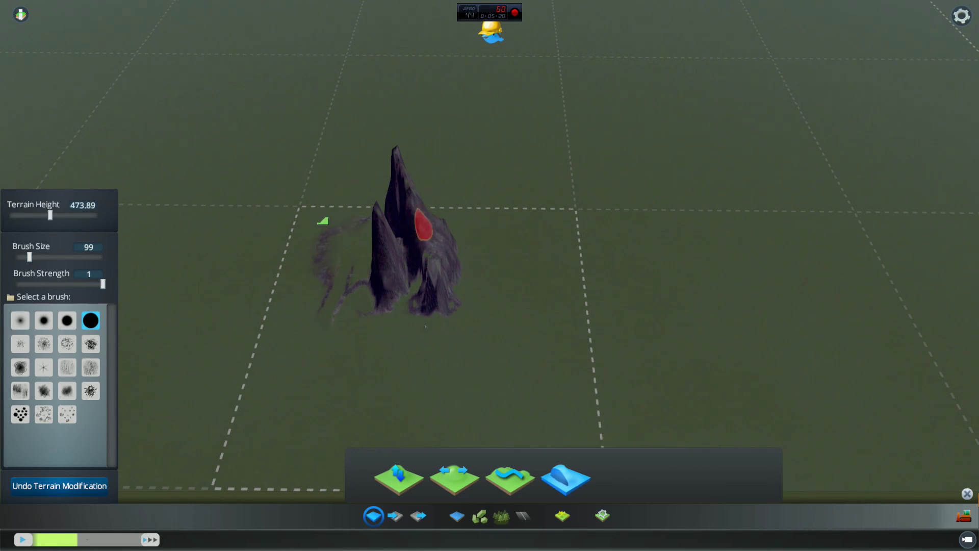
key("s")
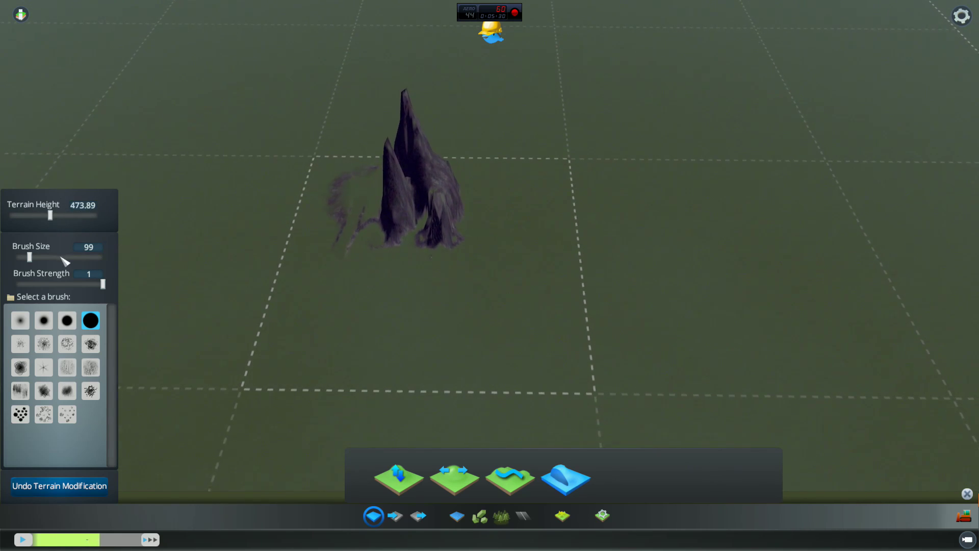
scroll(347, 267, "up", 1)
key("s")
key("a")
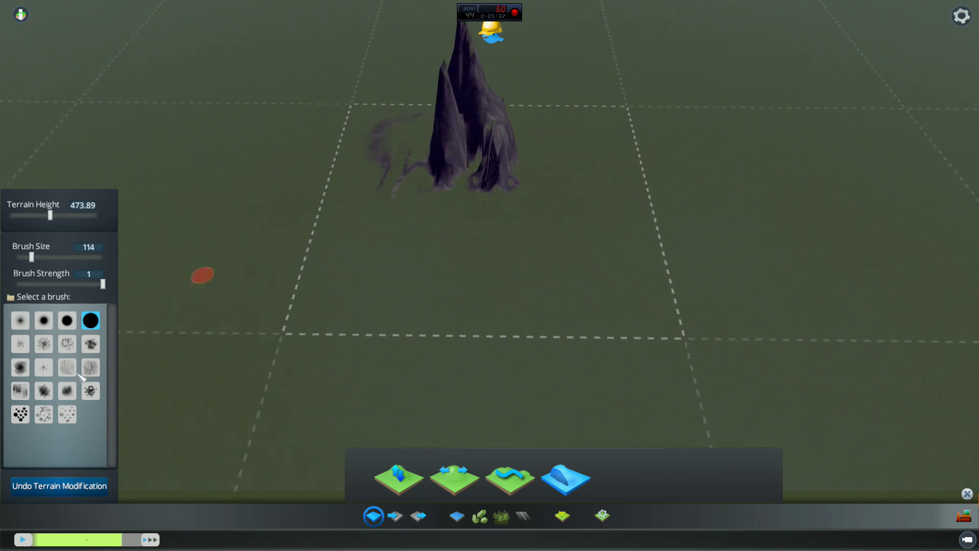
key("w")
key("d")
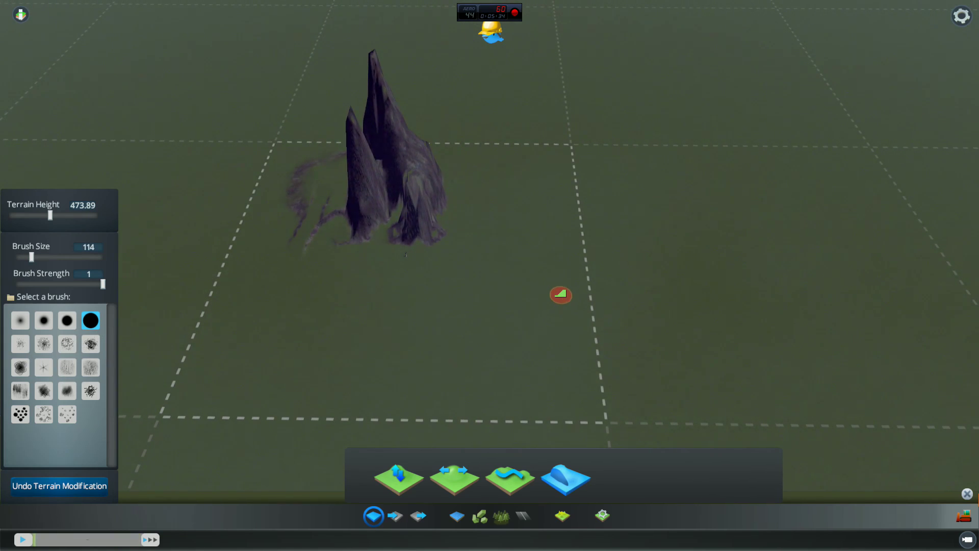
left_click_drag(468, 292, 224, 324)
Sample the tallest peak for a terrain height of 934.10 and slope a steeper ramp along the existing one.
key("w")
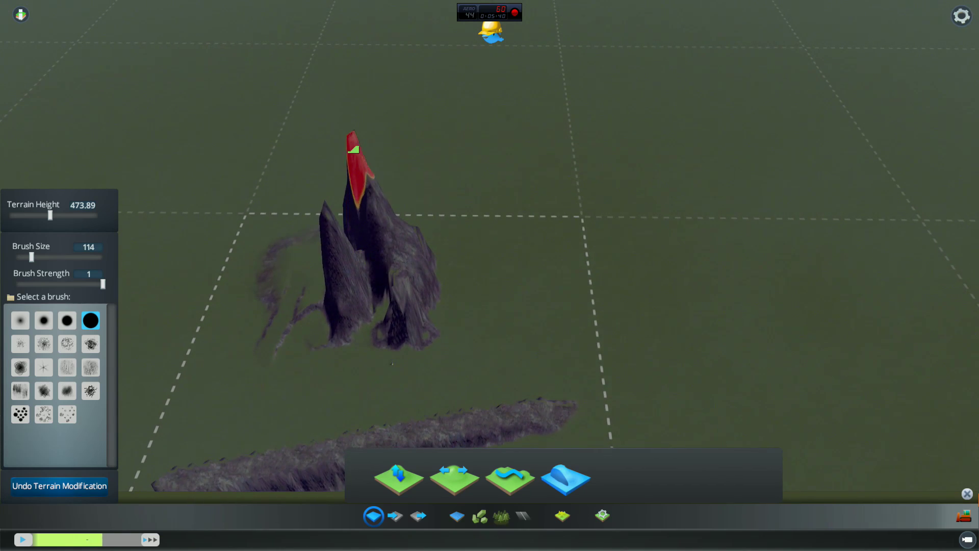
key("s")
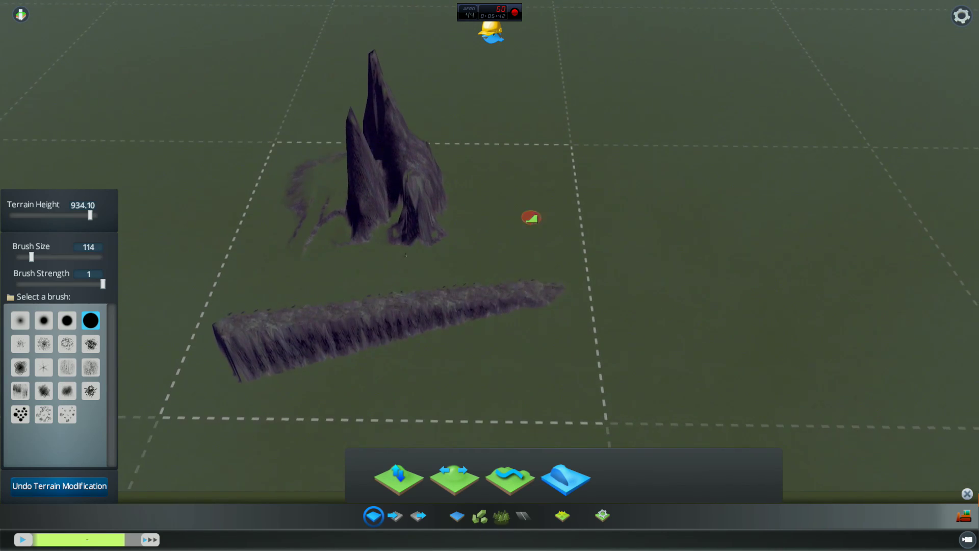
mouse_move(524, 239)
left_mouse_down()
mouse_move(271, 280)
mouse_move(198, 305)
left_mouse_up()
key("s")
key("a")
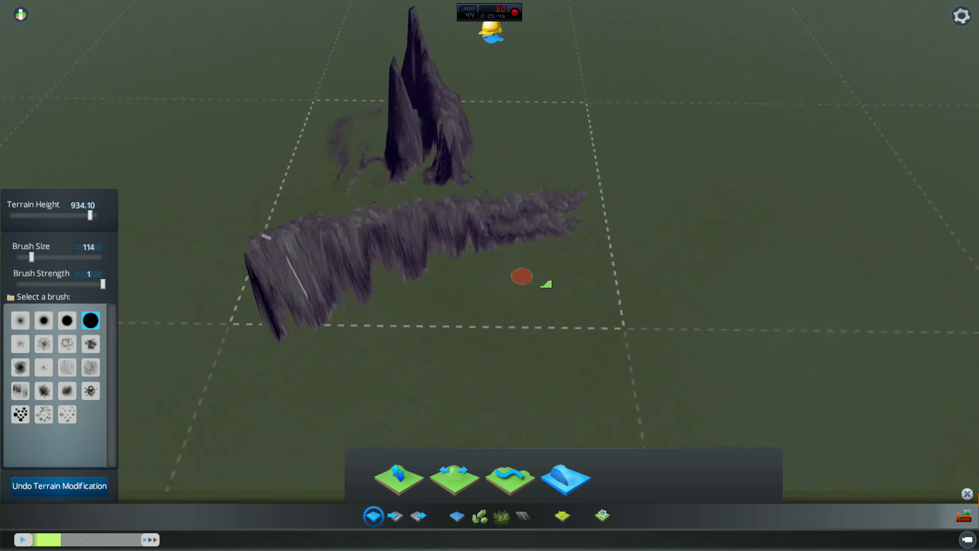
Extend the ridge beyond the ramp's high end with more slope strokes at brush size 114 and height 934.10.
middle_click_drag(547, 284, 596, 161)
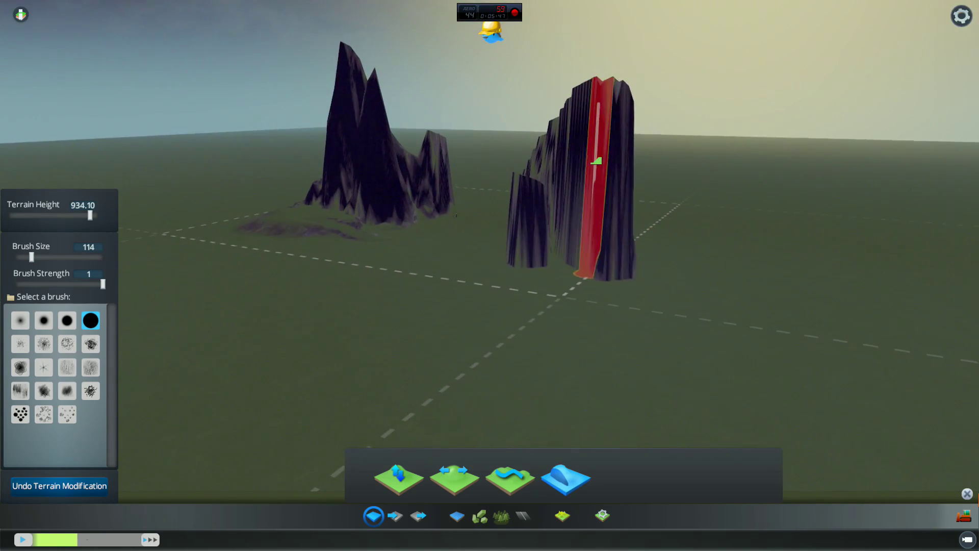
mouse_move(595, 161)
left_mouse_down()
mouse_move(657, 295)
mouse_move(521, 256)
left_mouse_up()
middle_click_drag(521, 256, 424, 201)
scroll(491, 275, "down", 3)
key("w")
key("d")
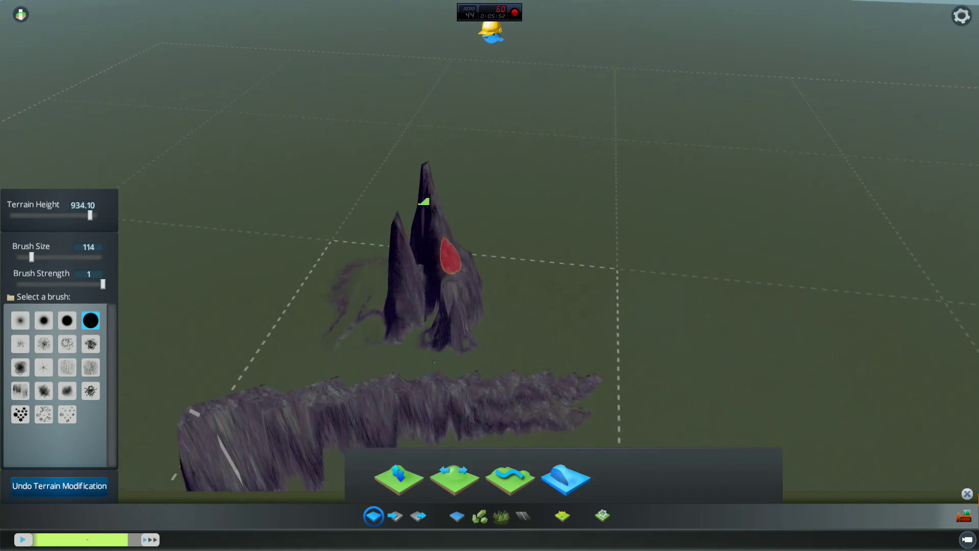
key("s")
scroll(568, 279, "down", 2)
key("s")
key("a")
scroll(568, 279, "up", 3)
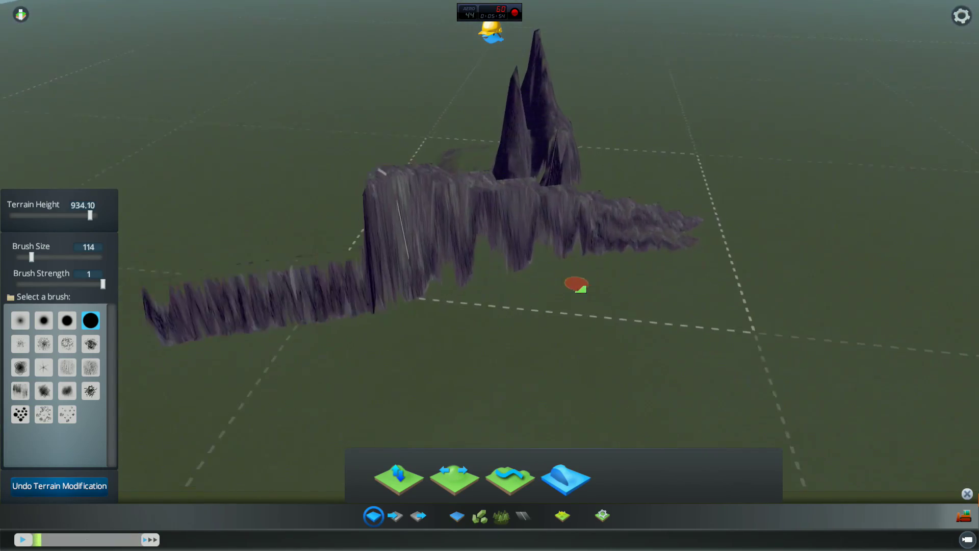
scroll(520, 331, "down", 2)
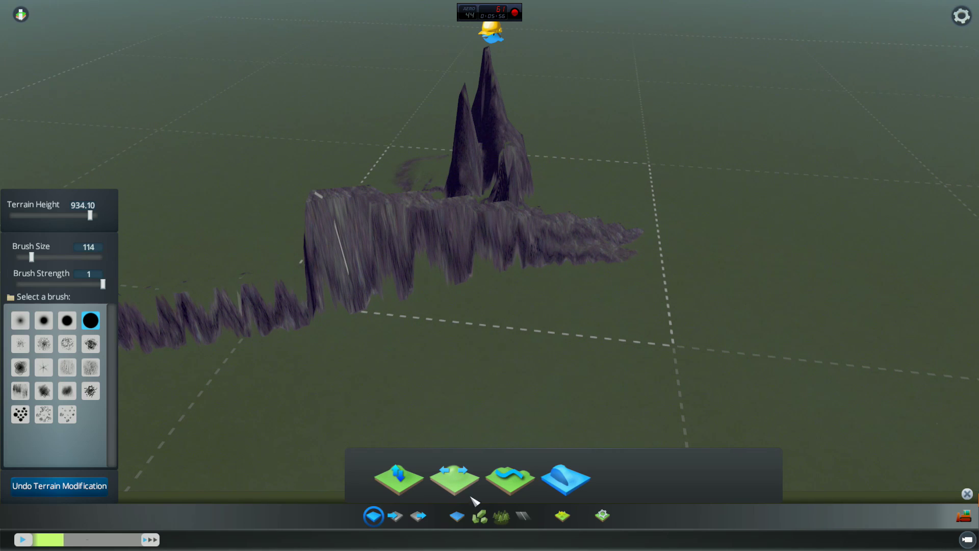
Flatten the peaks and ridges with the Level Tool at terrain height 60 and brush size 1736.
left_click(453, 479)
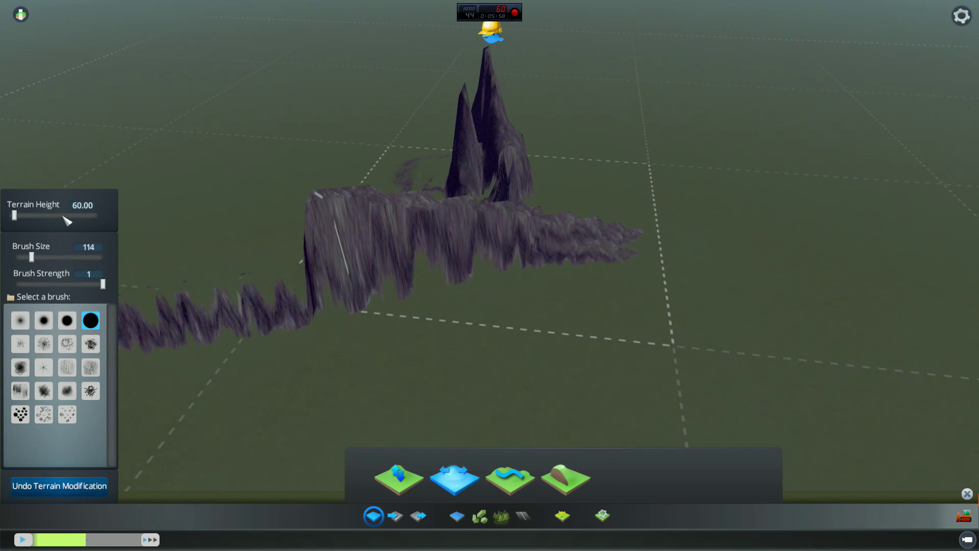
left_click(96, 257)
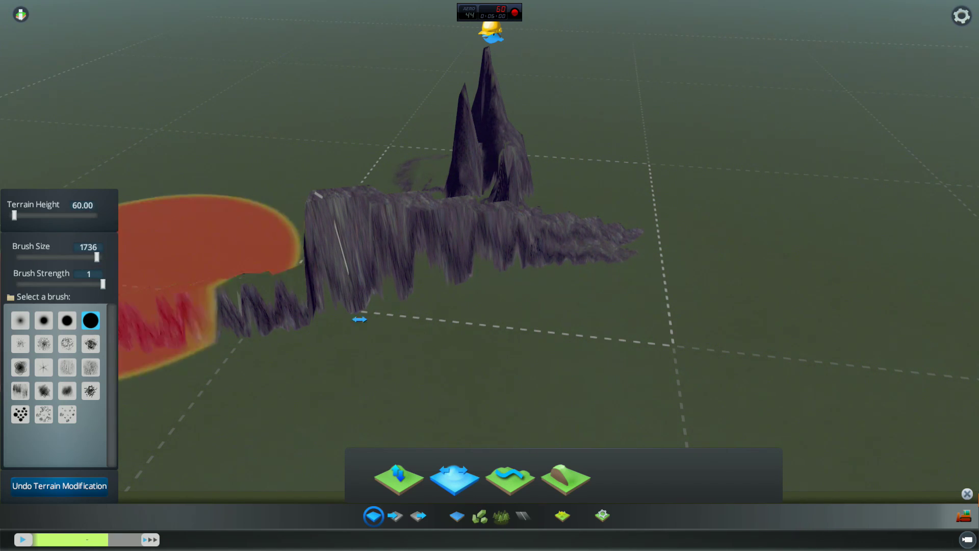
mouse_move(357, 313)
left_mouse_down()
mouse_move(647, 290)
mouse_move(466, 290)
mouse_move(528, 111)
mouse_move(439, 299)
left_mouse_up()
key("a")
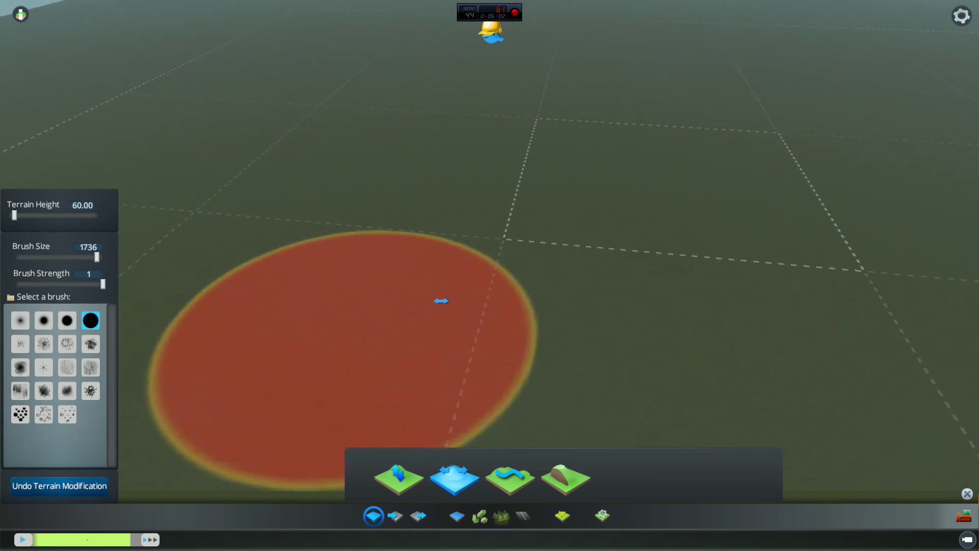
key("w")
key("d")
scroll(607, 258, "down", 3)
key("w")
key("d")
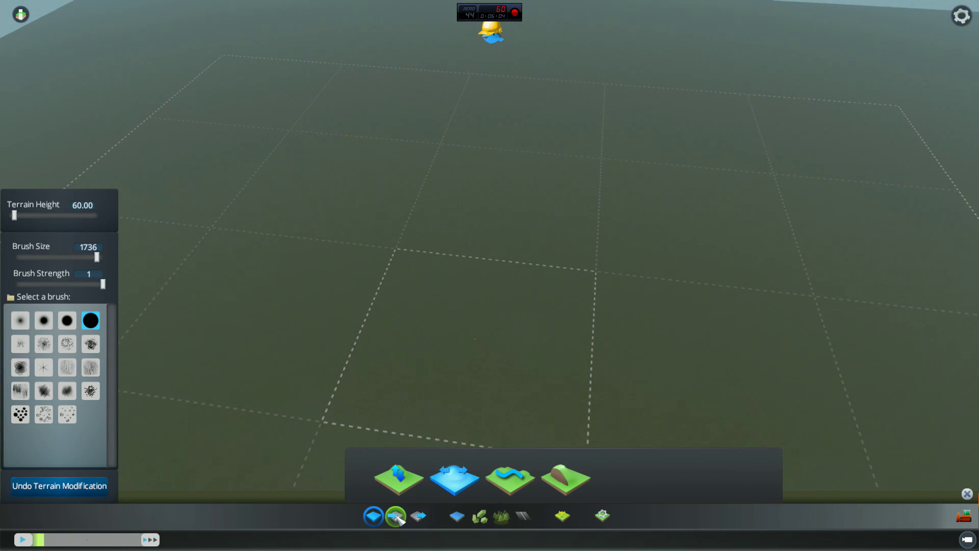
Examine the heightmap import and export options, the water tools and the natural resource brushes.
left_click(395, 517)
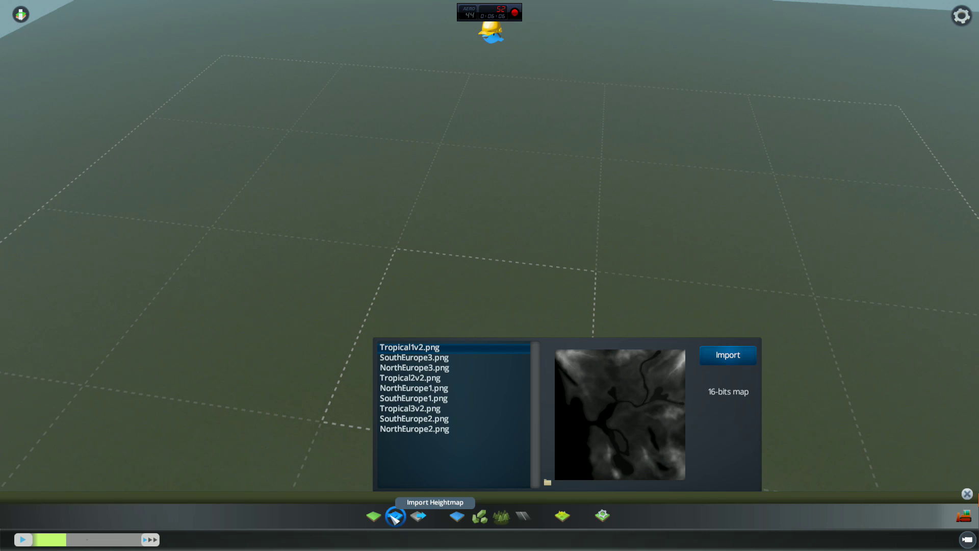
left_click(418, 516)
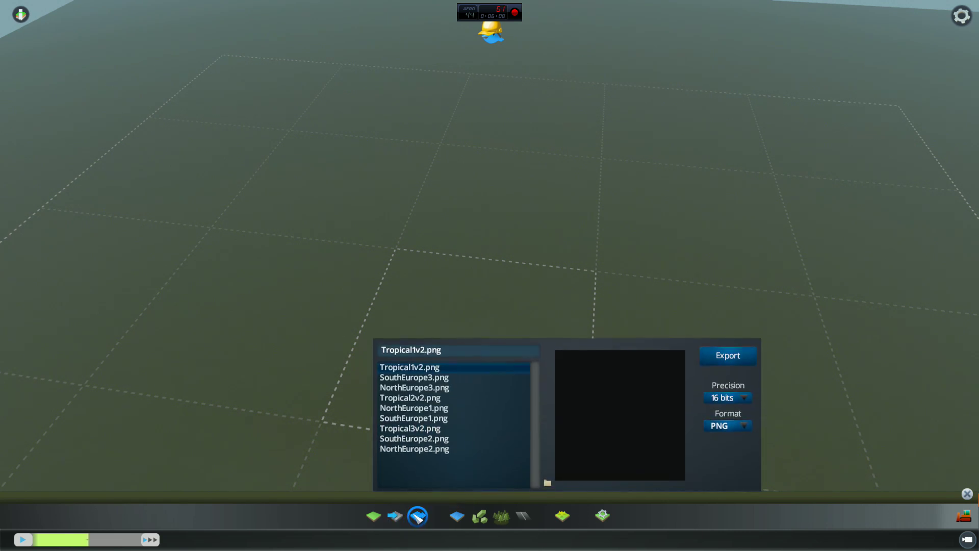
left_click(460, 520)
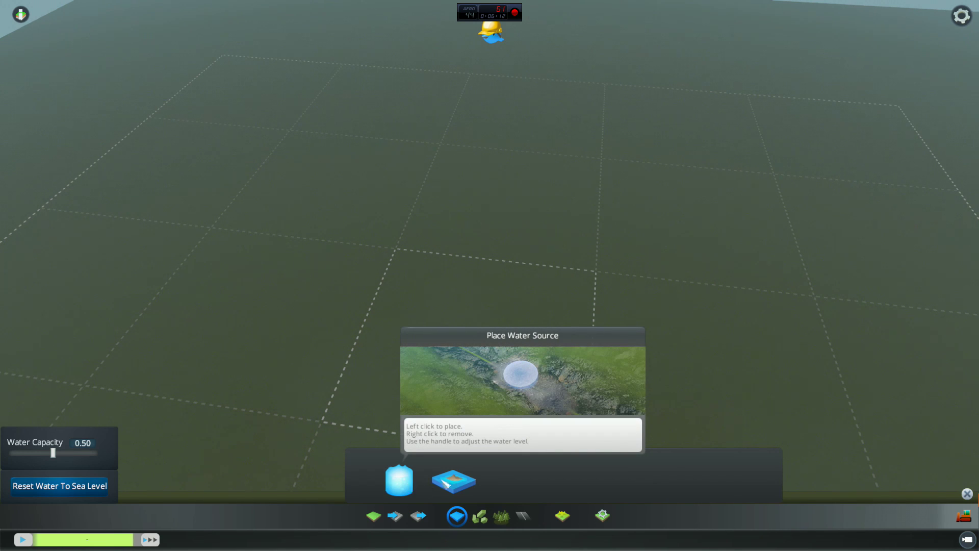
left_click(479, 516)
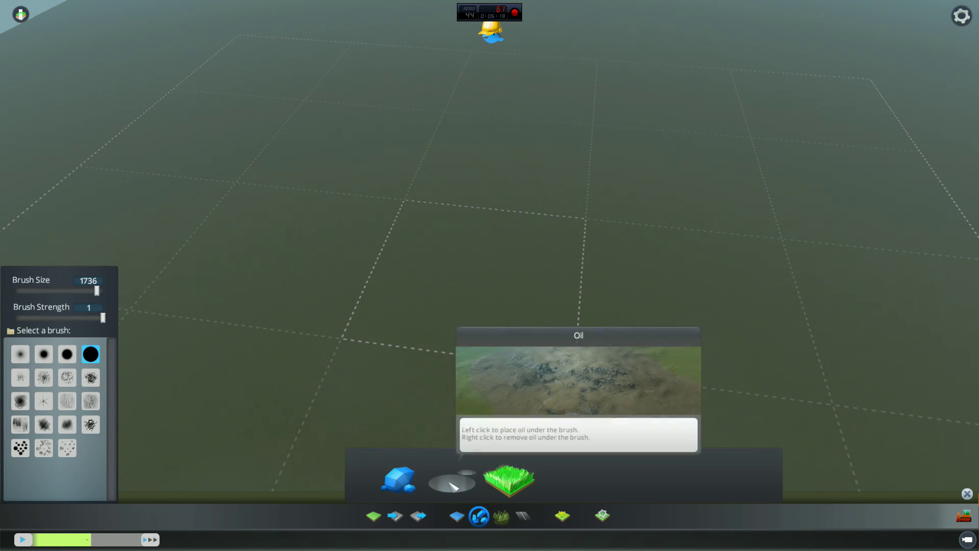
Choose tree placement and set the brush size to Single with brush strength 0.61.
left_click(502, 516)
scroll(400, 306, "up", 3)
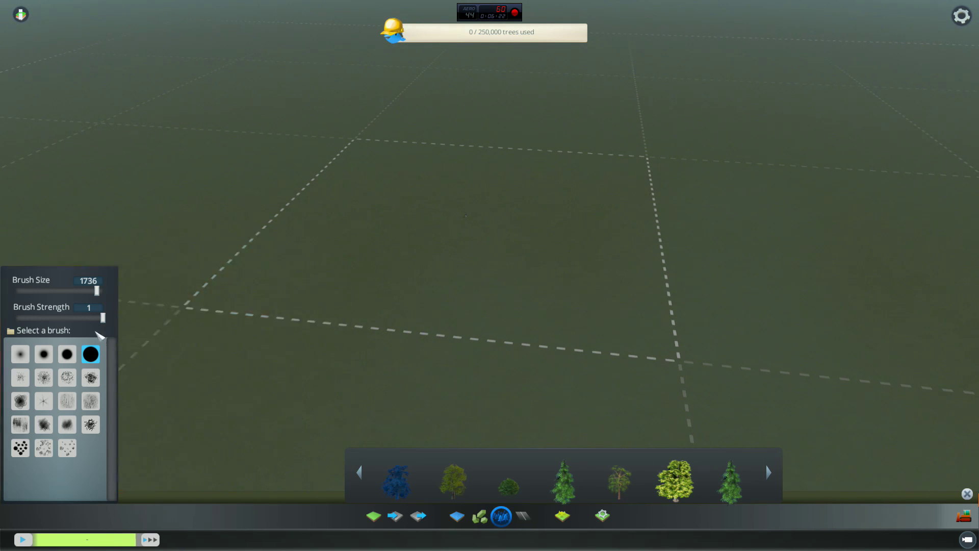
mouse_move(58, 321)
left_mouse_down()
mouse_move(1, 326)
mouse_move(58, 322)
left_mouse_up()
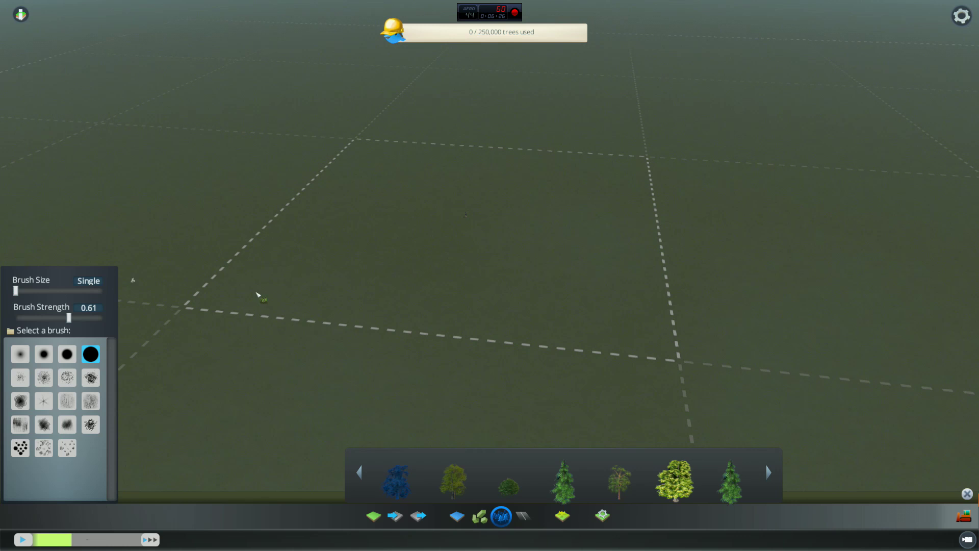
key("w")
key("d")
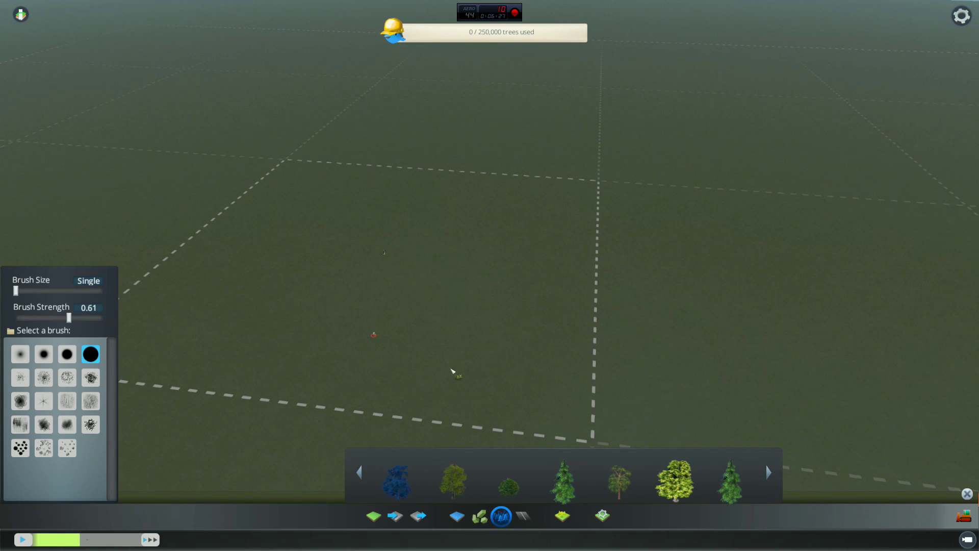
Place two individual trees on the flat ground and select the second tree type in the list.
key("s")
key("a")
left_click(473, 478)
key("d")
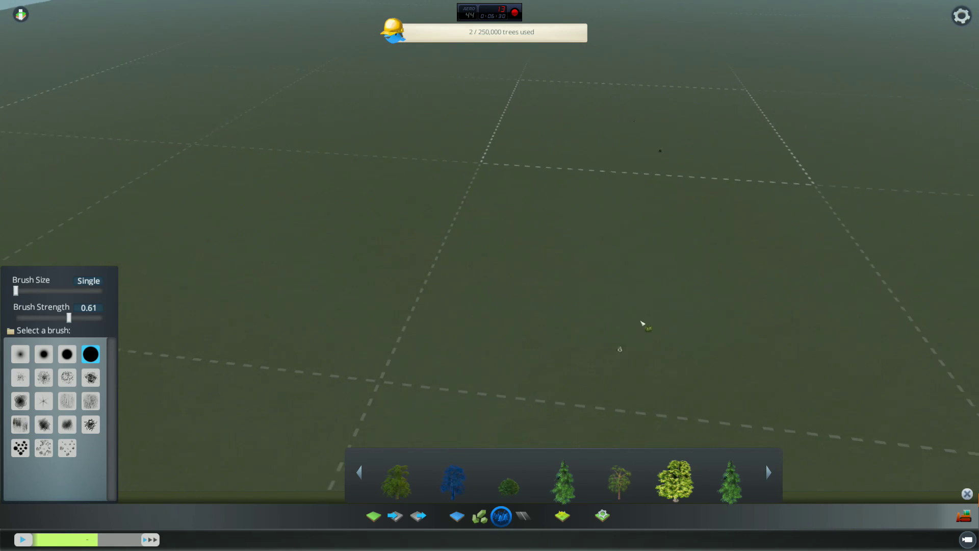
key("w")
scroll(620, 319, "up", 3)
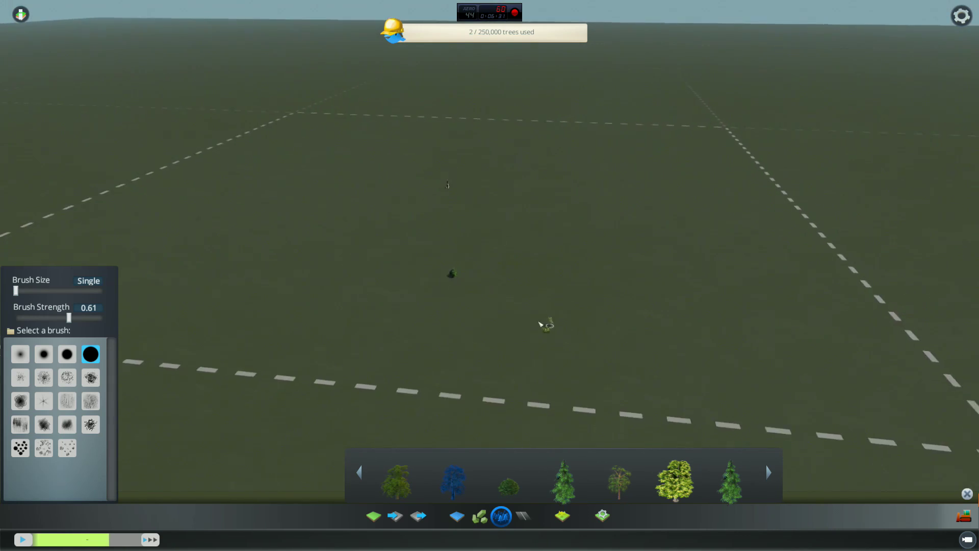
Place several more individual trees, then paint a dense patch of forest over them with a larger brush.
left_click(539, 322)
left_click(539, 255)
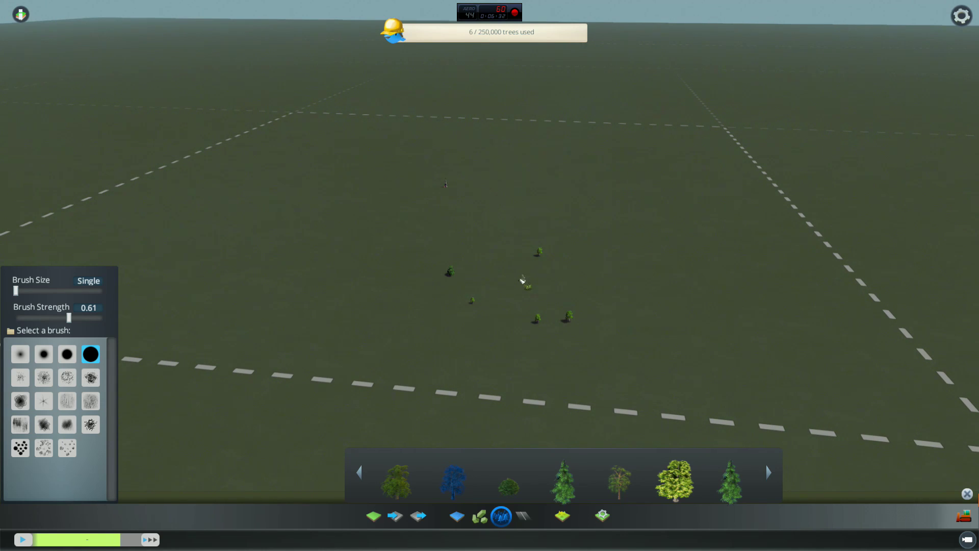
left_click_drag(20, 295, 27, 294)
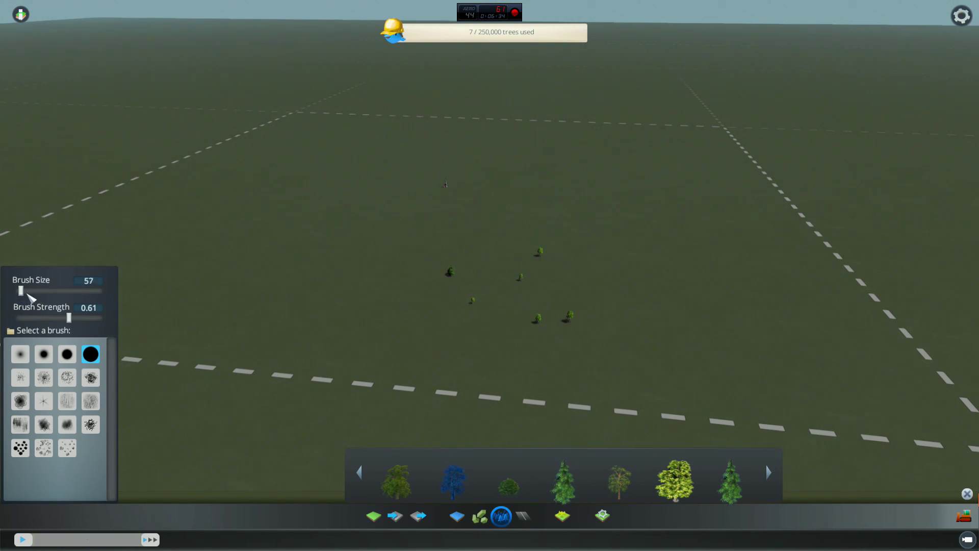
mouse_move(250, 230)
left_mouse_down()
mouse_move(376, 230)
mouse_move(476, 290)
mouse_move(450, 225)
mouse_move(536, 276)
left_mouse_up()
Examine the road, rail, ship and plane connection options and the environment settings entry.
left_click(528, 516)
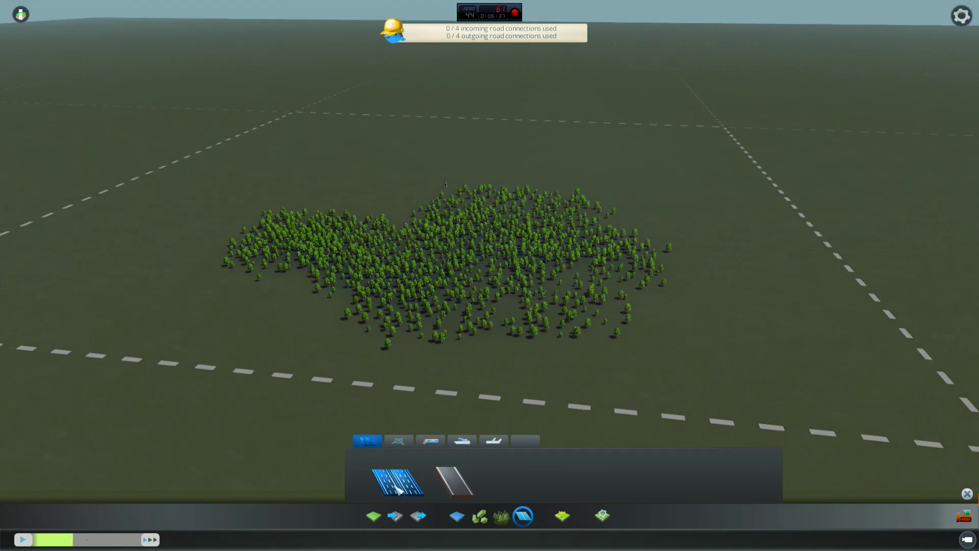
left_click(399, 443)
left_click(428, 444)
left_click(459, 443)
left_click(487, 442)
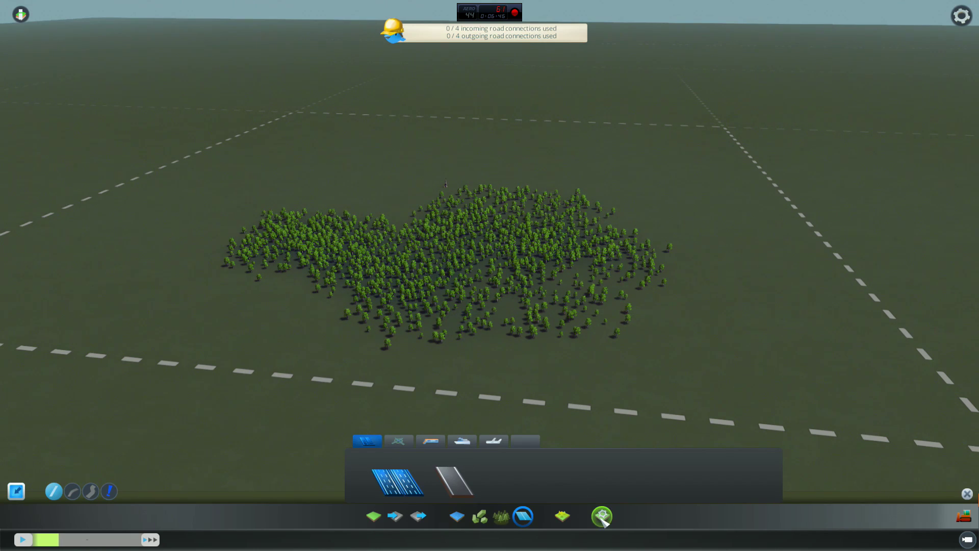
left_click(602, 516)
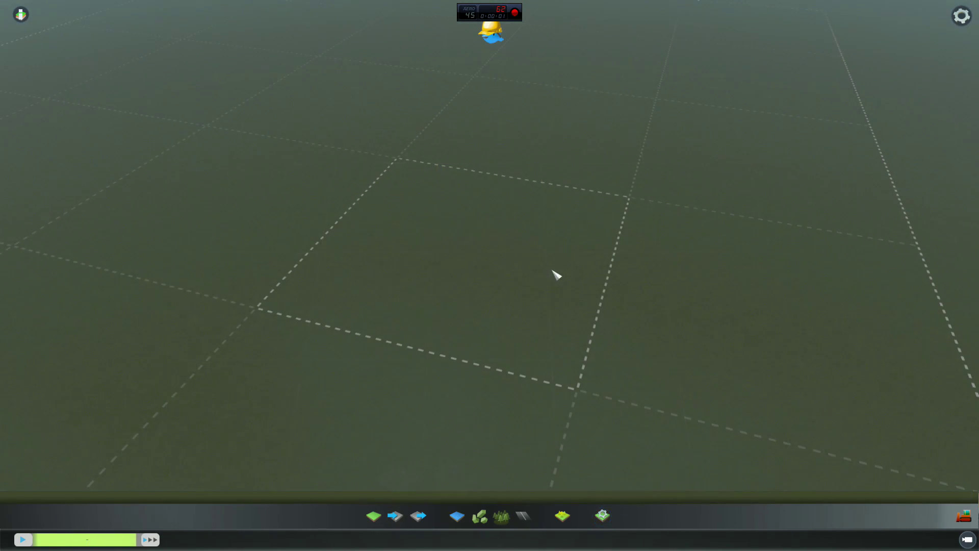
Paint clusters of leafy trees just outside the central tile with the clustered-spots brush at size 2000 and strength 0.61.
left_click(377, 516)
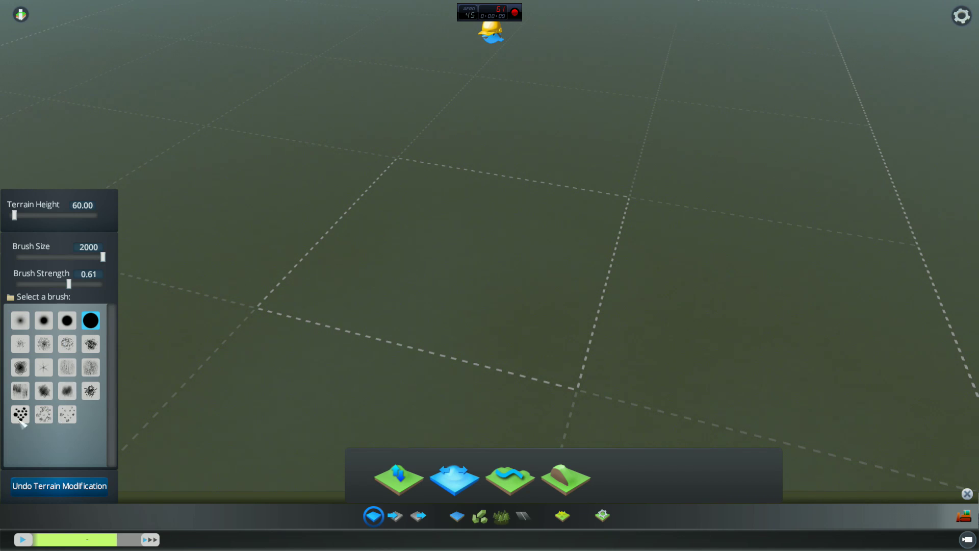
left_click(503, 518)
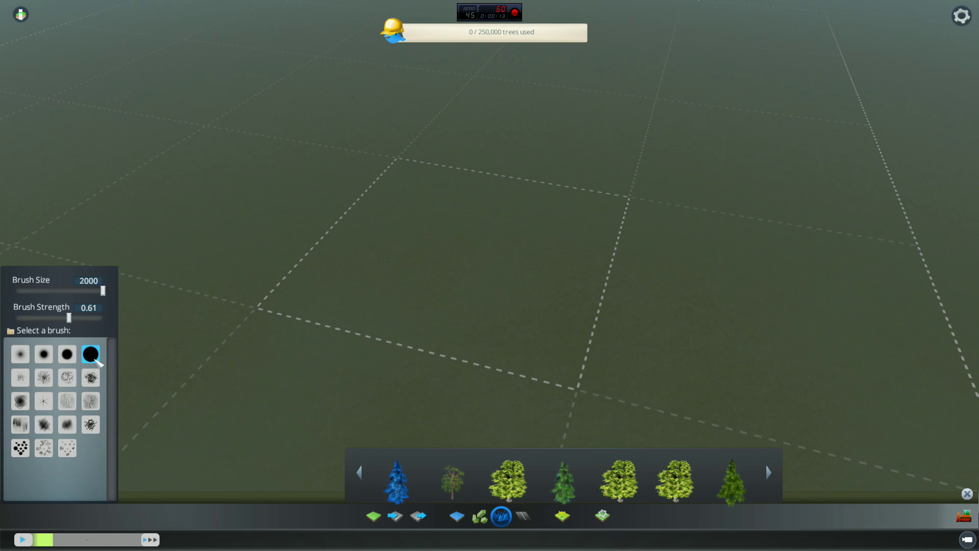
left_click(508, 480)
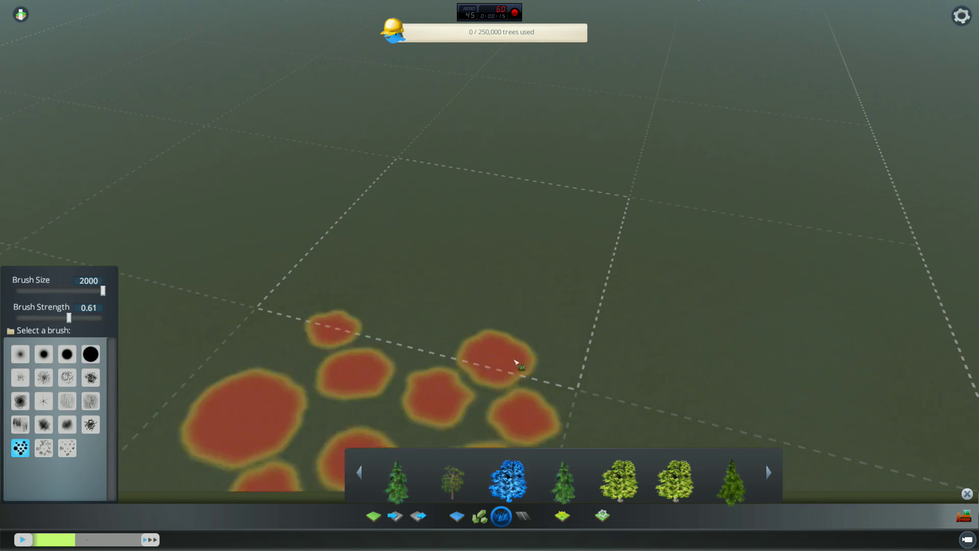
left_click(753, 311)
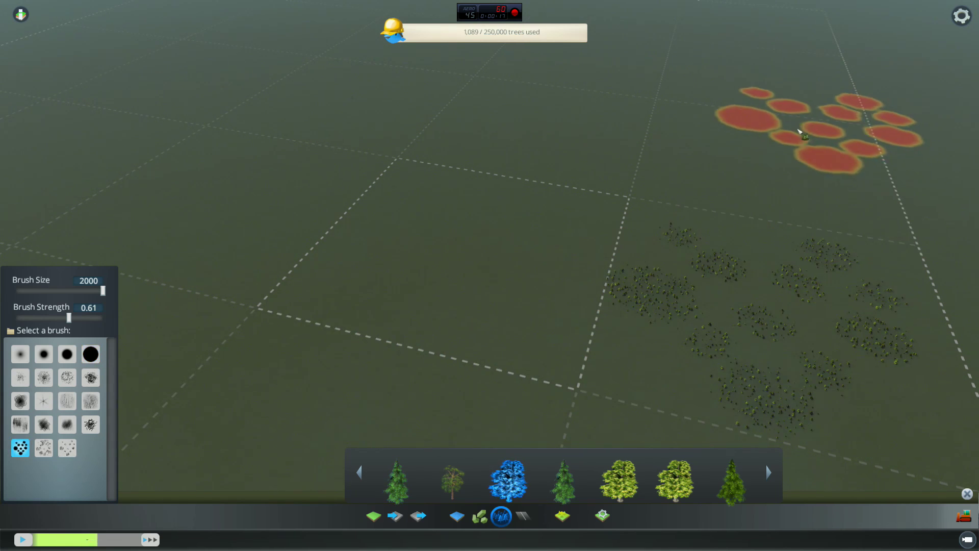
Paint more scattered trees over and behind the tree clusters with the streaky brush at size 2000.
left_click(75, 403)
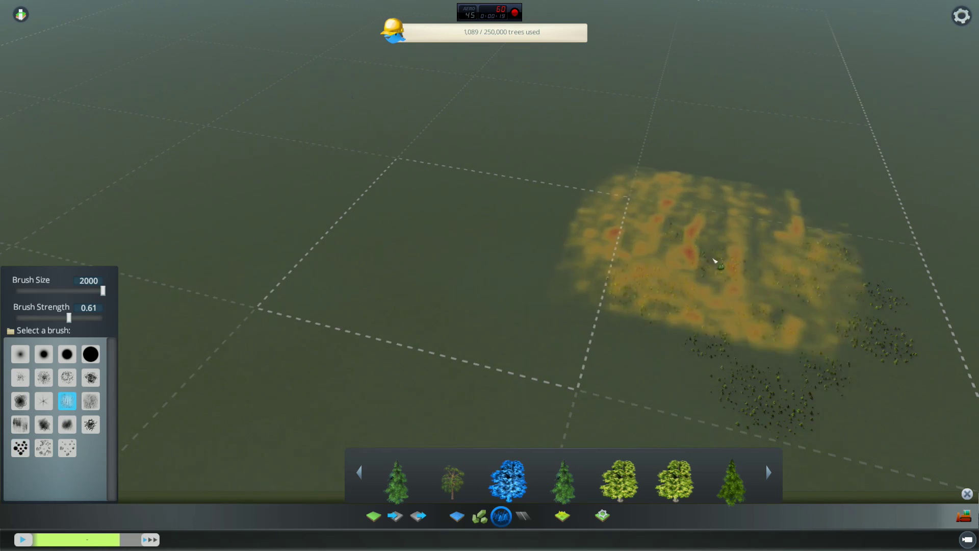
left_click_drag(715, 260, 805, 327)
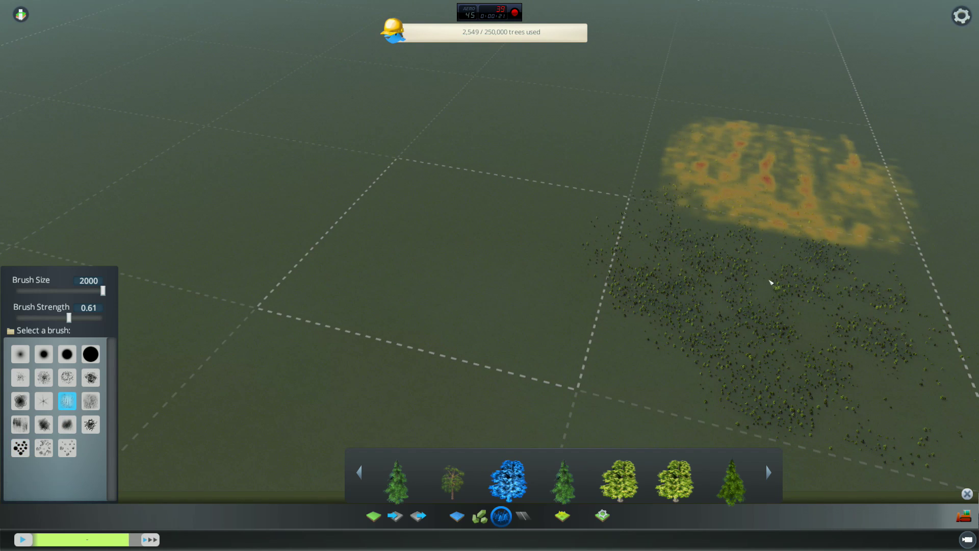
left_click_drag(770, 282, 773, 281)
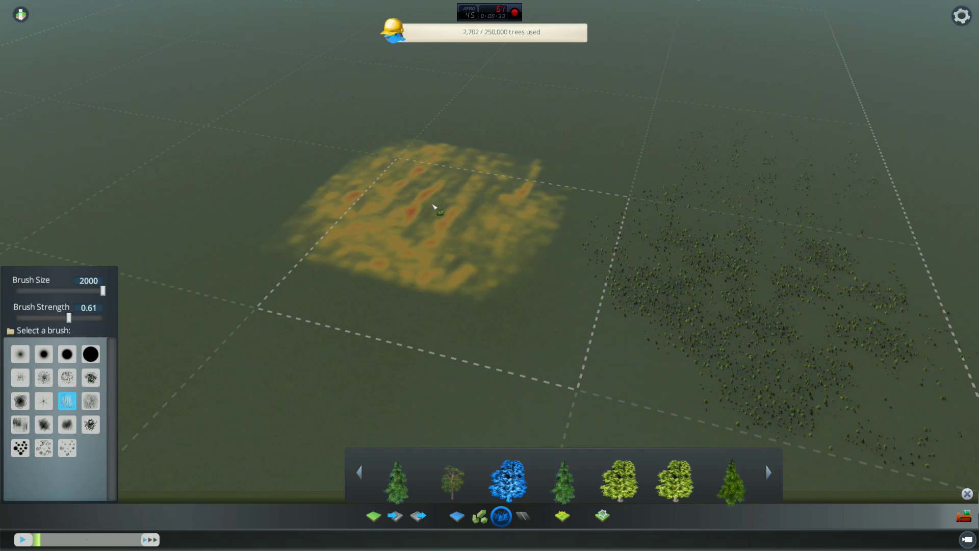
Raise a steep mountain with two forward-reaching ridges using the terrain Shift tool at brush size 487 and strength 0.61.
left_click(373, 516)
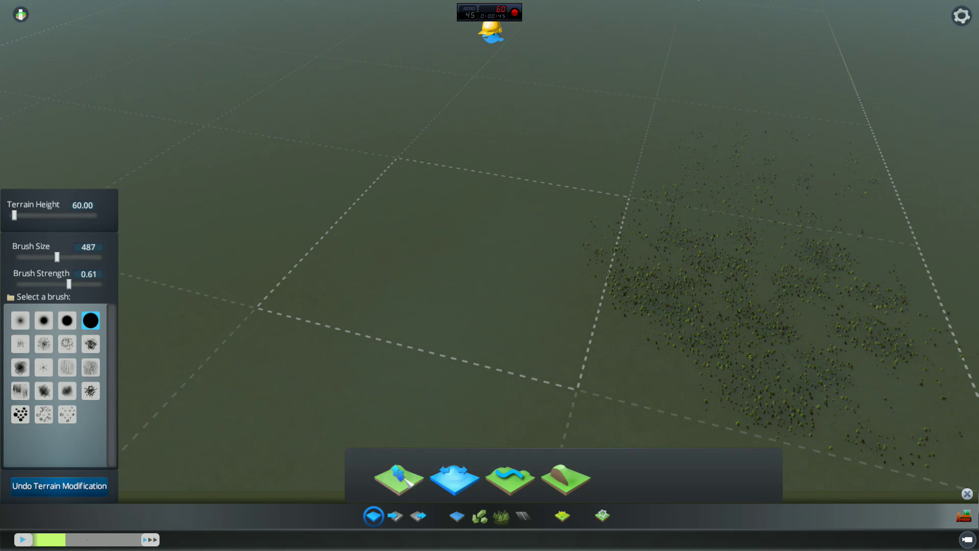
left_click(399, 478)
mouse_move(421, 265)
left_mouse_down()
mouse_move(411, 284)
mouse_move(419, 295)
mouse_move(415, 279)
mouse_move(494, 321)
mouse_move(477, 340)
mouse_move(612, 336)
left_mouse_up()
middle_click_drag(612, 337, 596, 319)
mouse_move(505, 316)
middle_mouse_down()
mouse_move(582, 305)
mouse_move(525, 251)
middle_mouse_up()
mouse_move(524, 251)
left_mouse_down()
mouse_move(485, 353)
mouse_move(445, 372)
left_mouse_up()
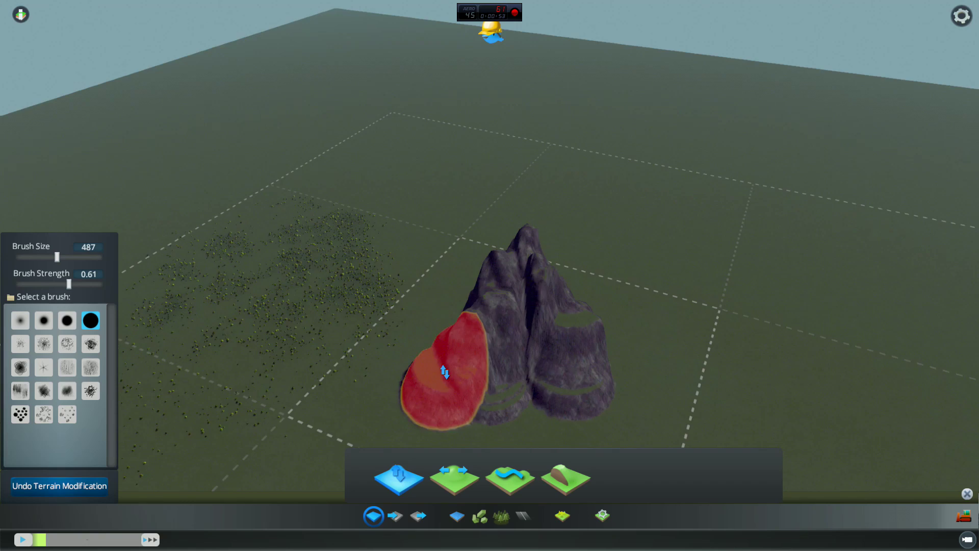
key("s")
left_click_drag(583, 280, 590, 306)
left_click_drag(461, 273, 461, 298)
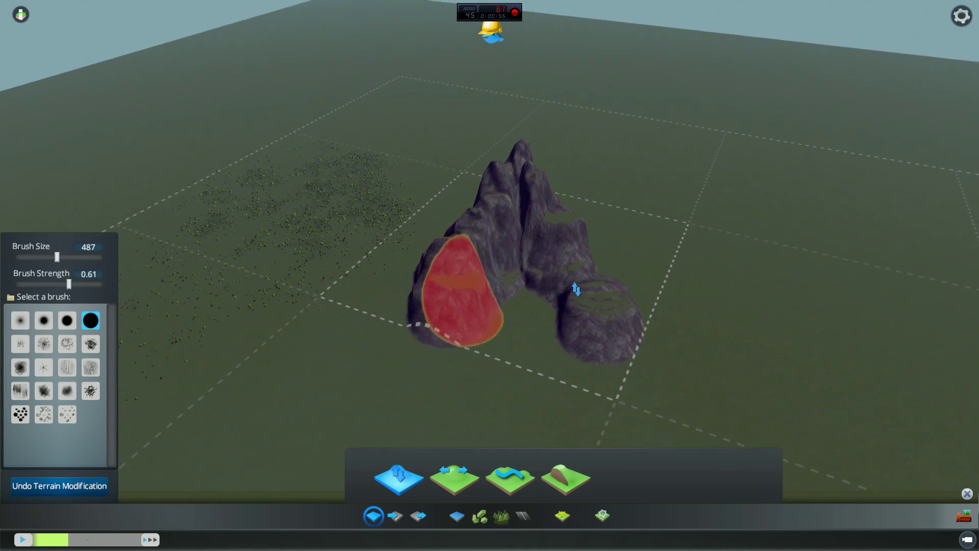
Carve a long winding river channel from between the mountain's two ridges out across the flat ground.
mouse_move(577, 290)
left_mouse_down()
mouse_move(513, 270)
mouse_move(512, 286)
mouse_move(500, 271)
mouse_move(448, 324)
mouse_move(367, 350)
mouse_move(477, 284)
mouse_move(406, 299)
mouse_move(389, 338)
mouse_move(377, 334)
mouse_move(357, 371)
left_mouse_up()
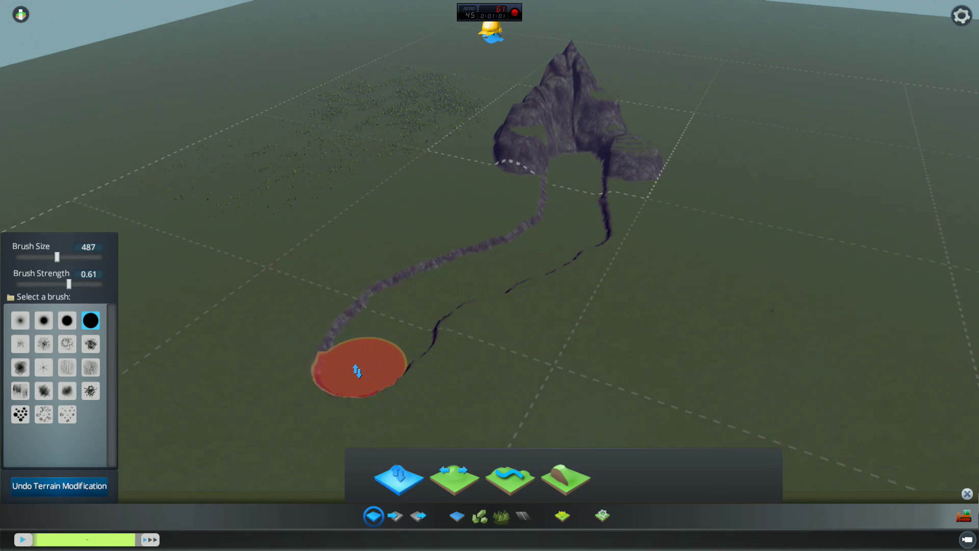
right_click_drag(357, 370, 334, 385)
key("w")
key("d")
key("a")
key("s")
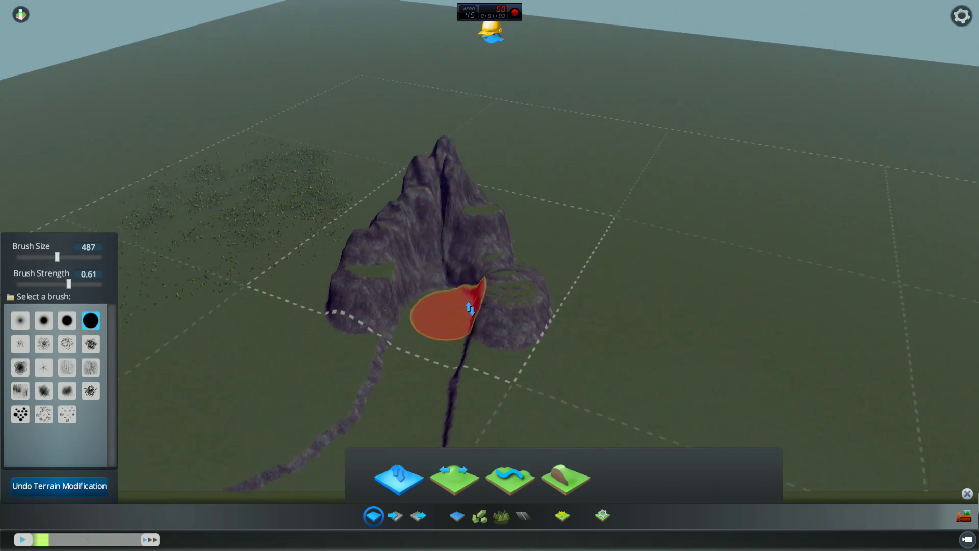
Place a water source with capacity 0.50 at the channel's head between the ridges and raise its water level.
left_click(456, 515)
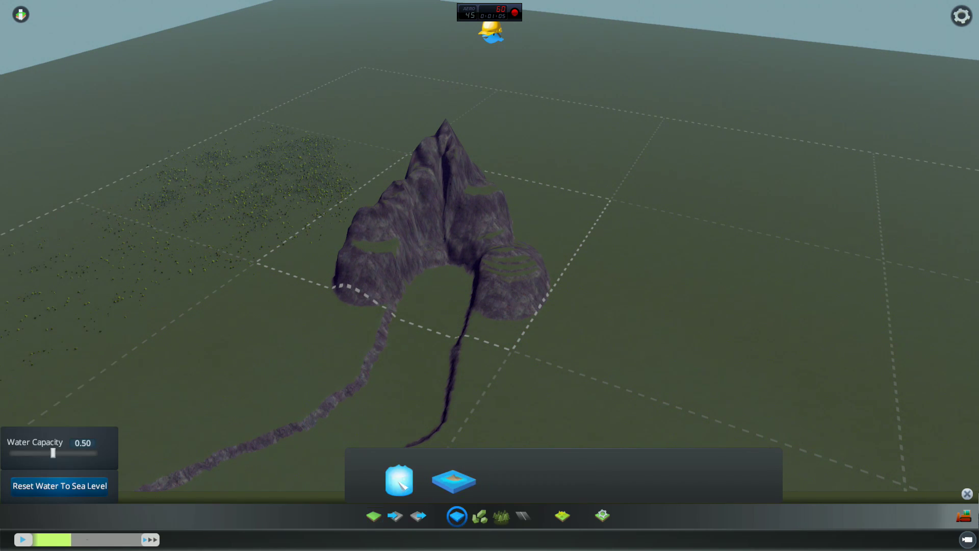
left_click(440, 238)
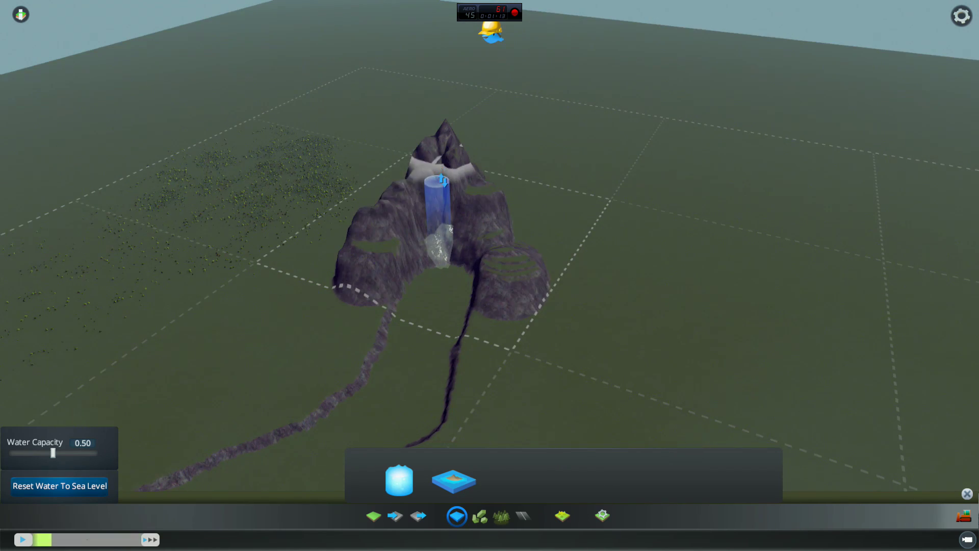
left_click_drag(442, 180, 436, 152)
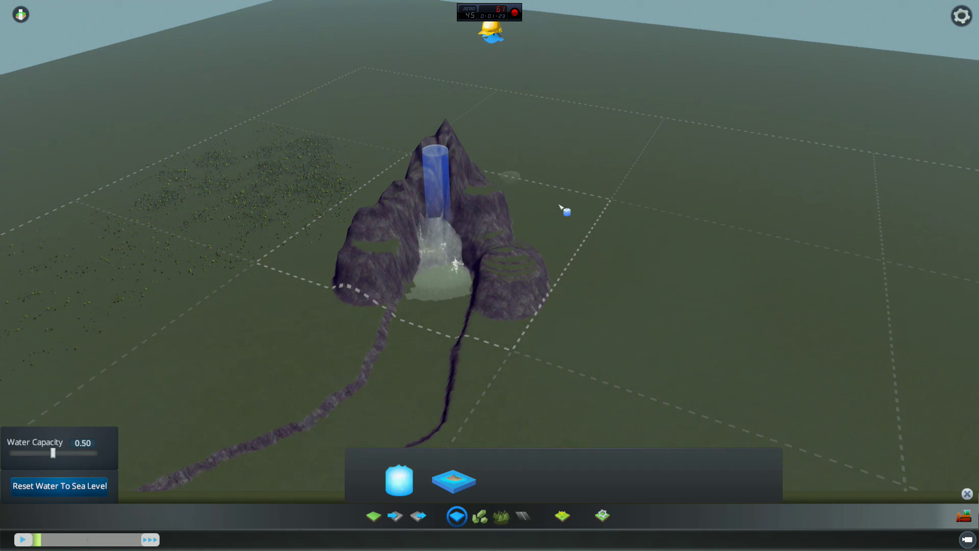
middle_click_drag(563, 209, 490, 234)
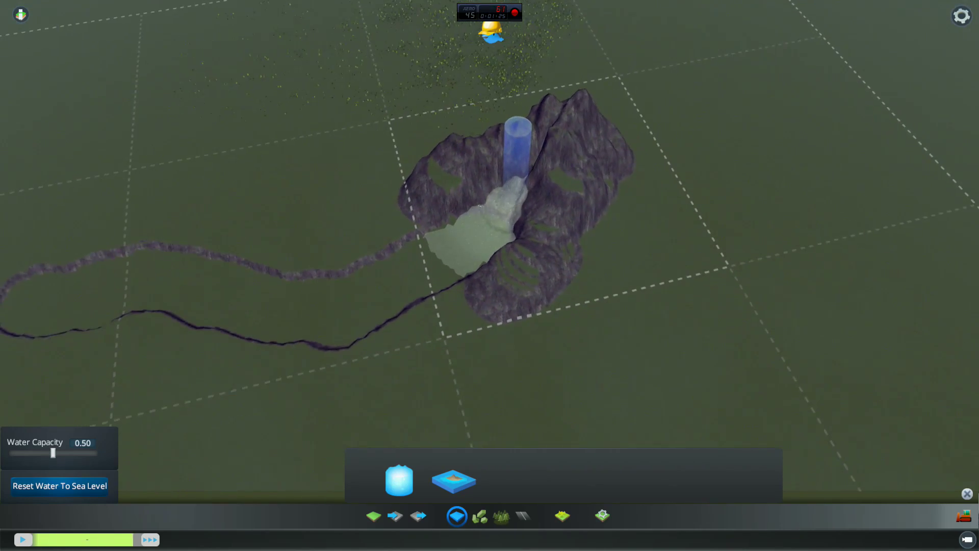
middle_click_drag(550, 221, 579, 268)
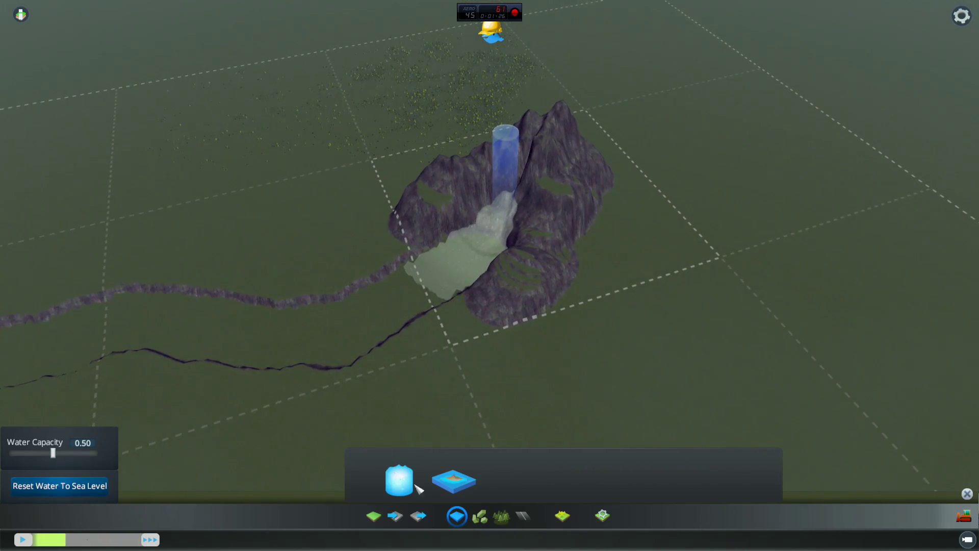
Try a sea level of 500, then lower the sea level to 0.
left_click(454, 482)
left_click(64, 484)
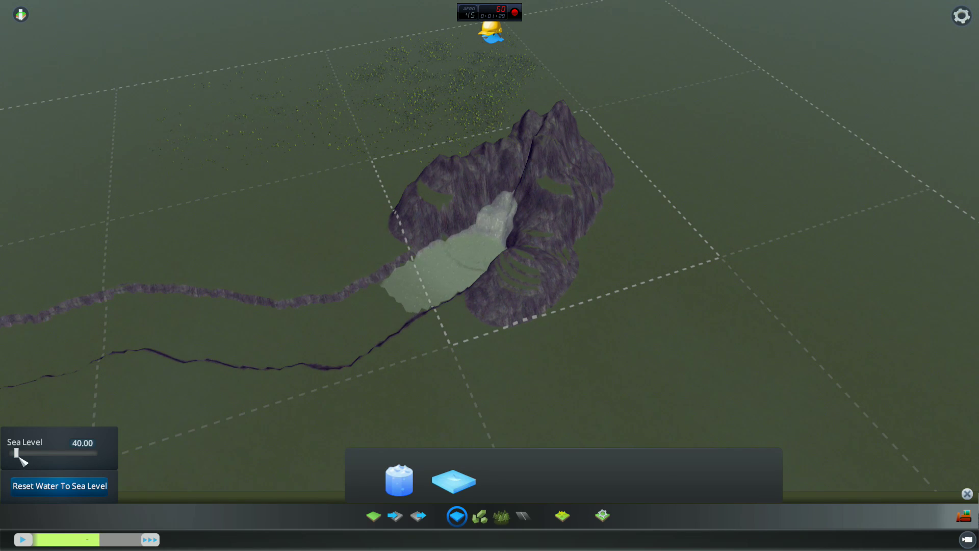
left_click_drag(20, 454, 131, 454)
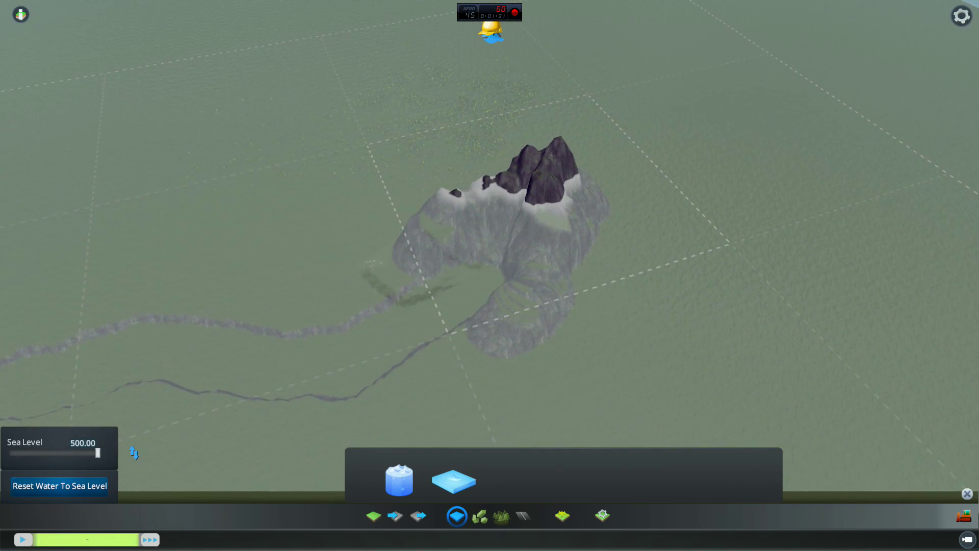
left_click_drag(45, 455, 19, 454)
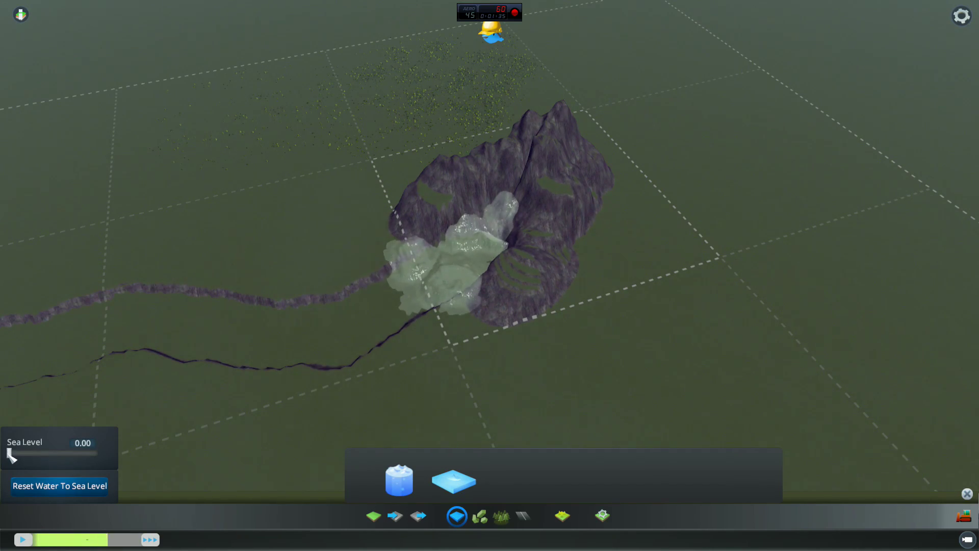
Lower the water level of the source at the mountain's foot and inspect the flow into the channel.
middle_click_drag(386, 345, 473, 169)
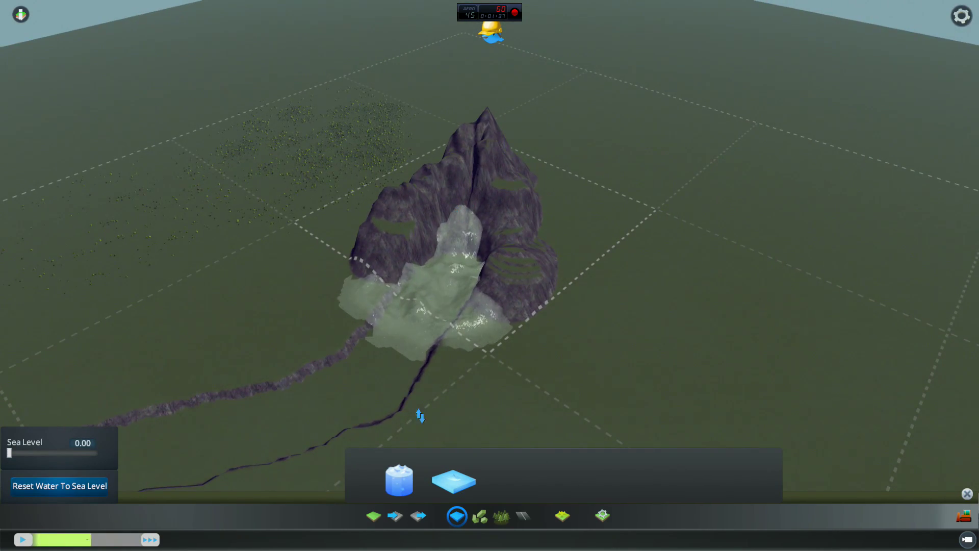
left_click(403, 469)
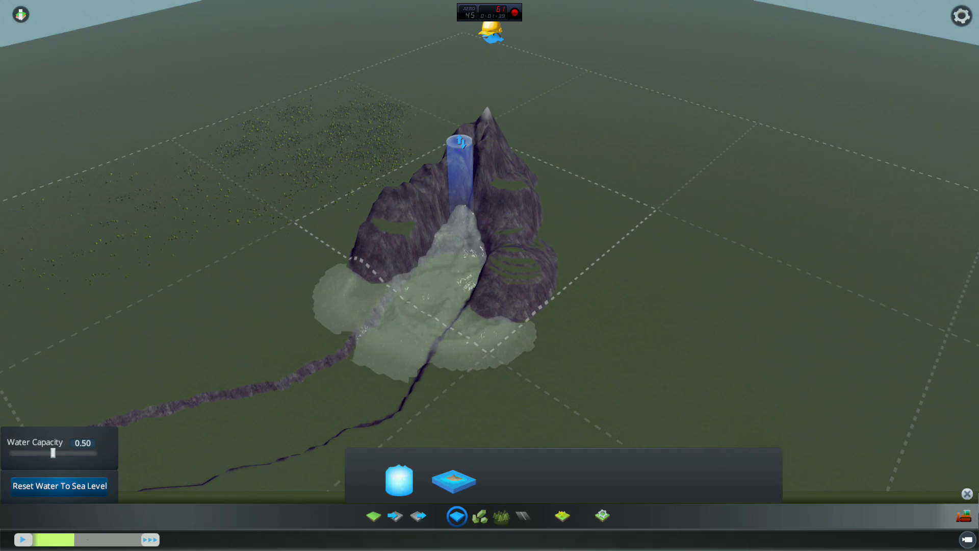
left_click_drag(466, 159, 460, 223)
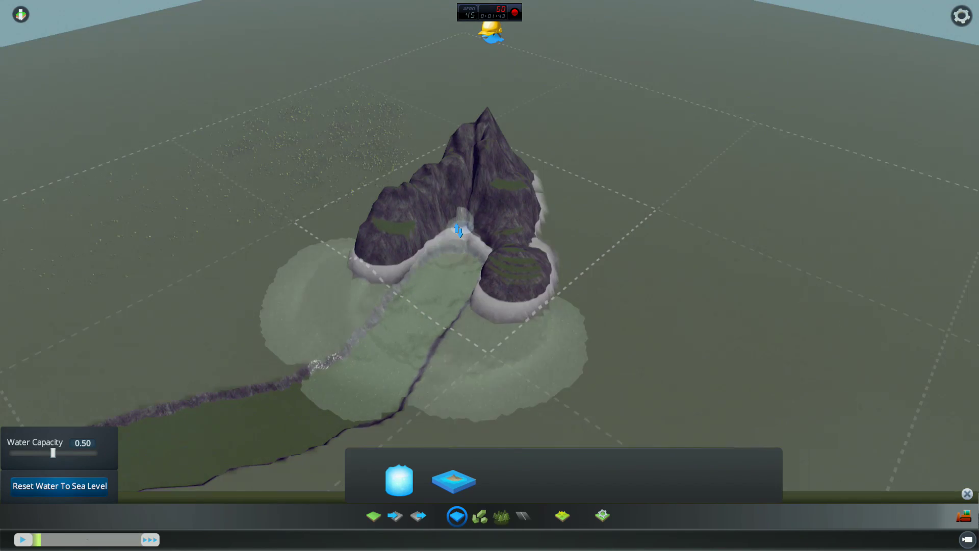
middle_click_drag(461, 241, 592, 300)
middle_click_drag(428, 418, 458, 438)
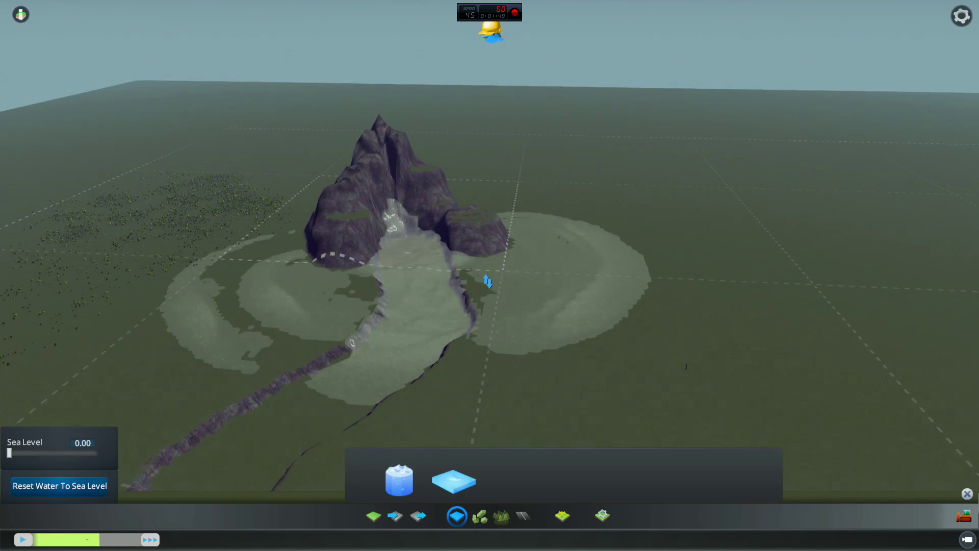
scroll(523, 292, "up", 3)
middle_click_drag(530, 275, 527, 284)
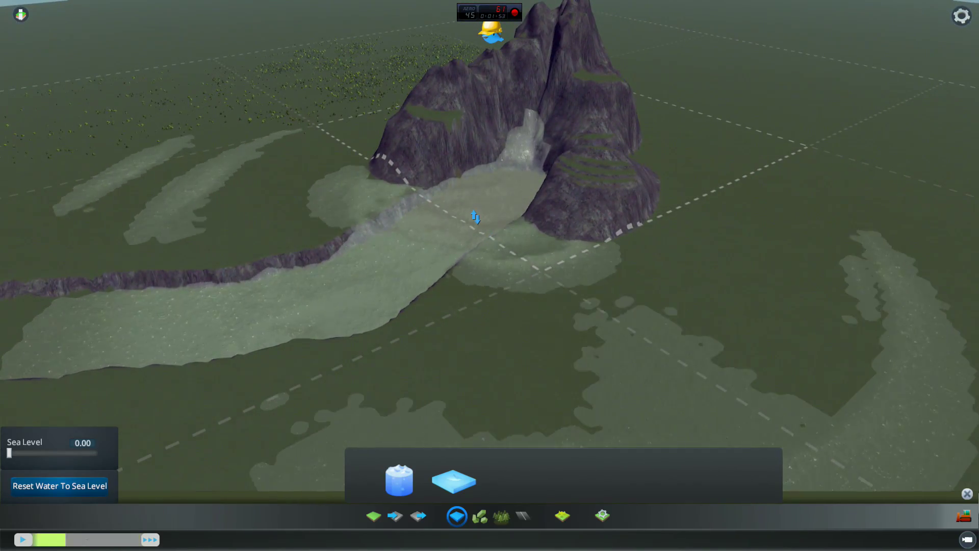
Raise embankments along both sides of the river below the mountain with the Shift tool and a soft round brush, size 487.
left_click(373, 515)
middle_click_drag(479, 383, 445, 394)
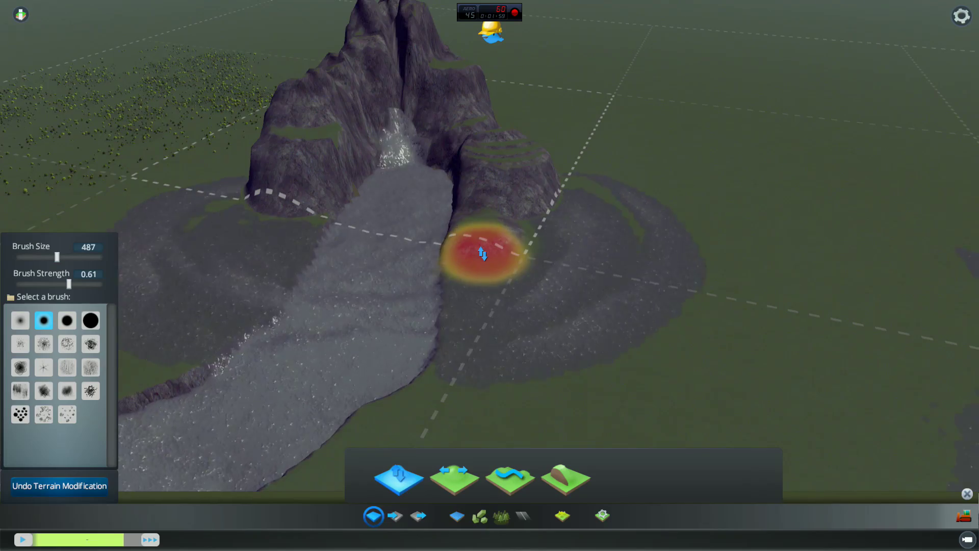
left_click_drag(482, 253, 486, 330)
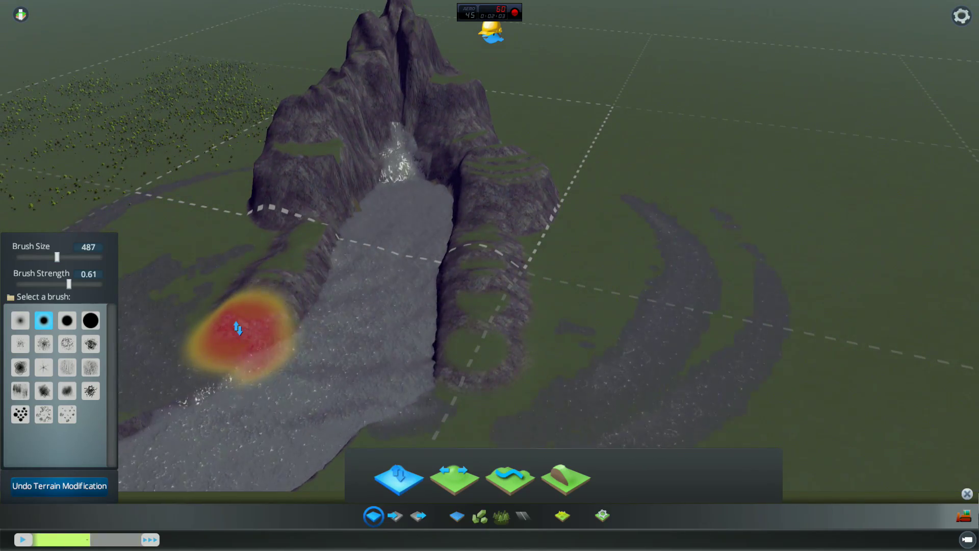
key("s")
key("a")
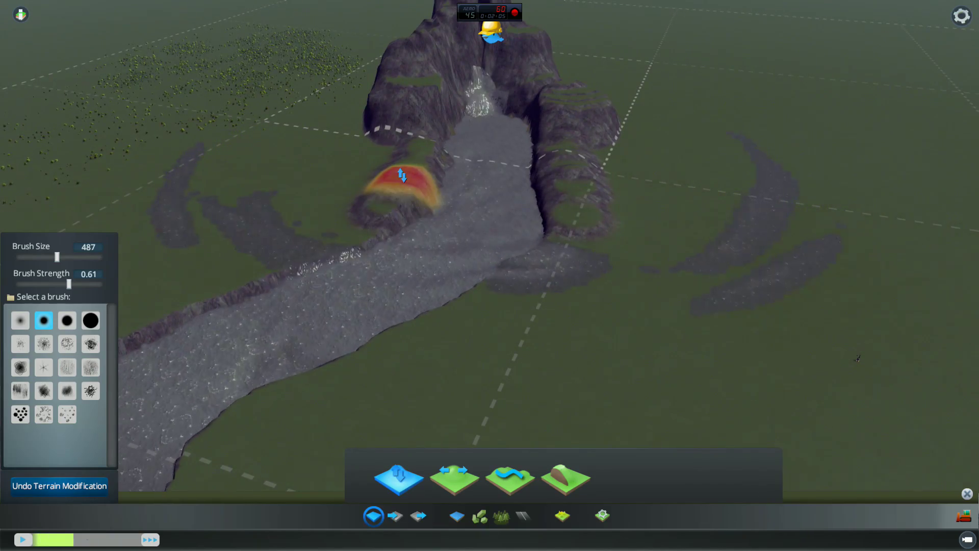
Examine the water flow along the carved channel and its raised banks from several angles.
mouse_move(706, 153)
middle_mouse_down()
mouse_move(450, 351)
mouse_move(487, 275)
middle_mouse_up()
key("s")
key("a")
key("w")
key("d")
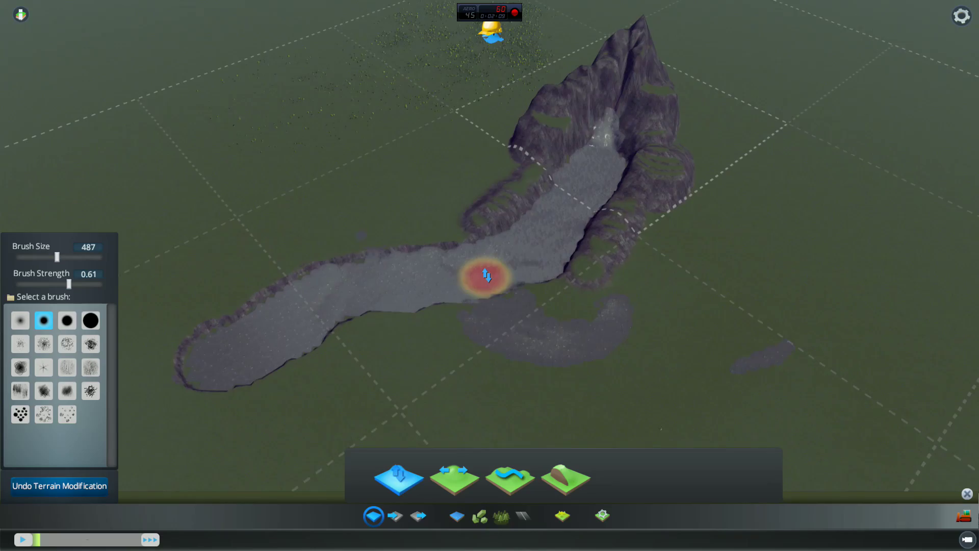
key("s")
key("w")
mouse_move(667, 312)
middle_mouse_down()
mouse_move(481, 269)
mouse_move(622, 244)
middle_mouse_up()
middle_click_drag(530, 255, 472, 276)
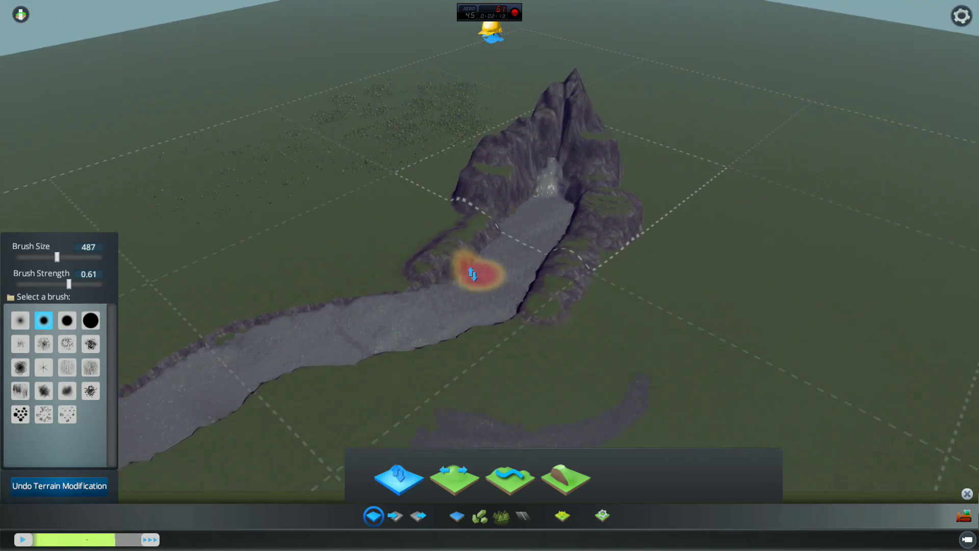
Soften the terrain at the mountain's foot beside the river with the soft round brush, size 487.
middle_click_drag(712, 283, 491, 274)
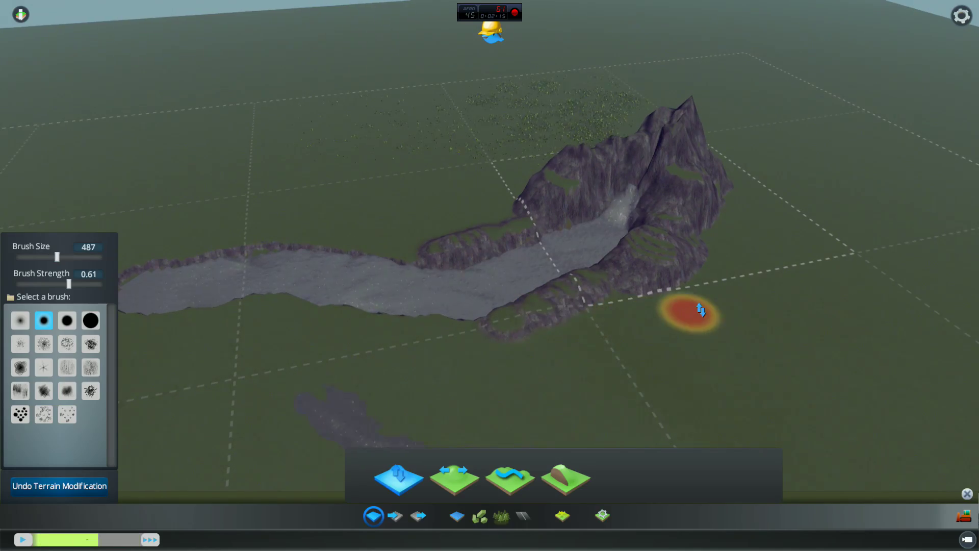
middle_click_drag(690, 310, 479, 272)
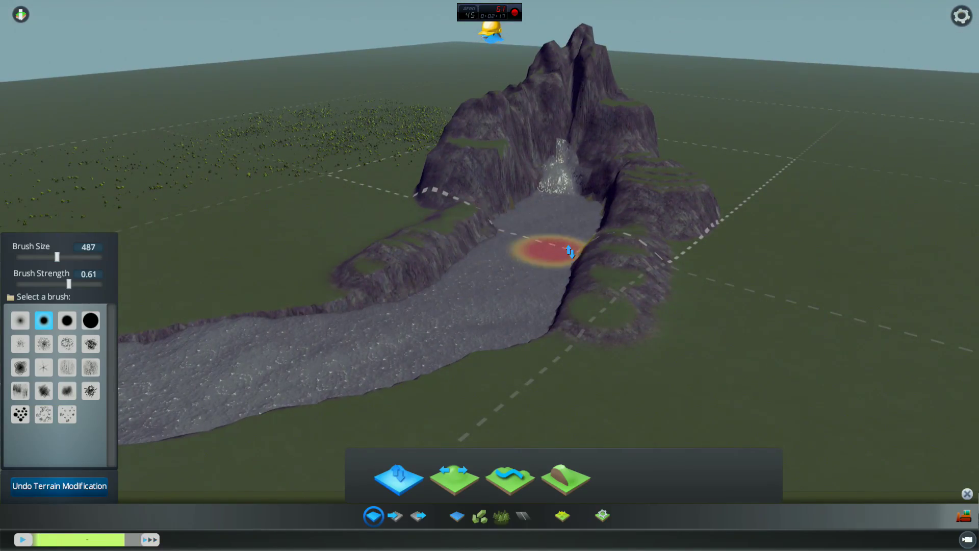
key("d")
key("w")
key("s")
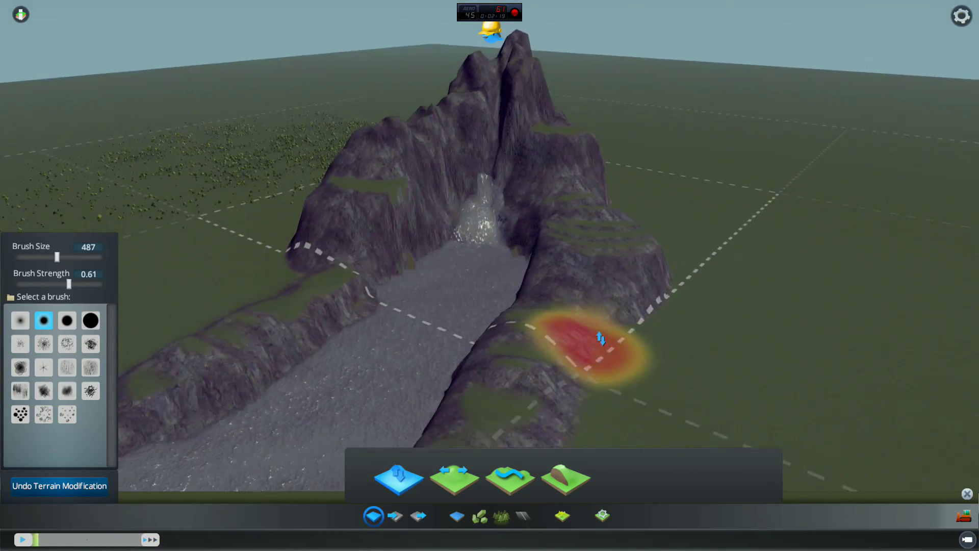
middle_click_drag(671, 303, 481, 437)
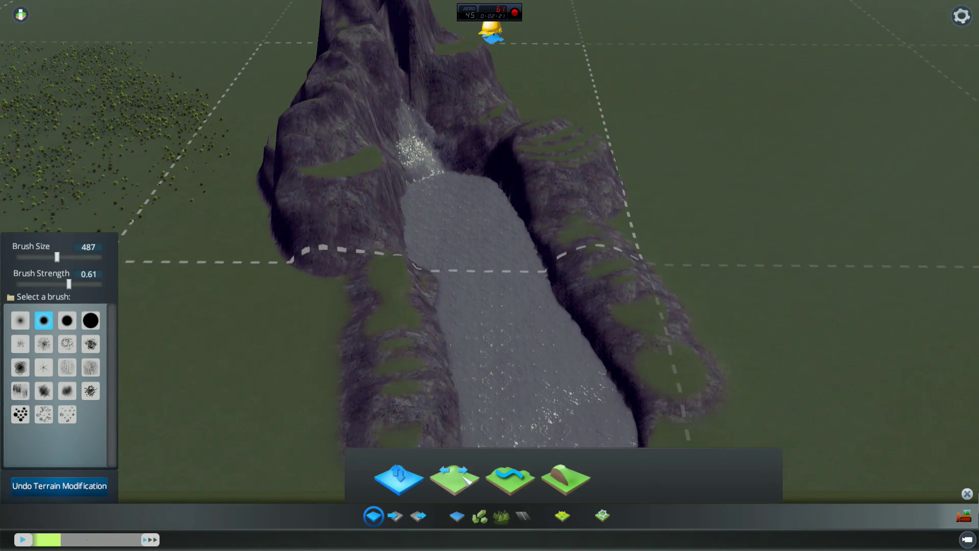
left_click(463, 477)
left_click(507, 474)
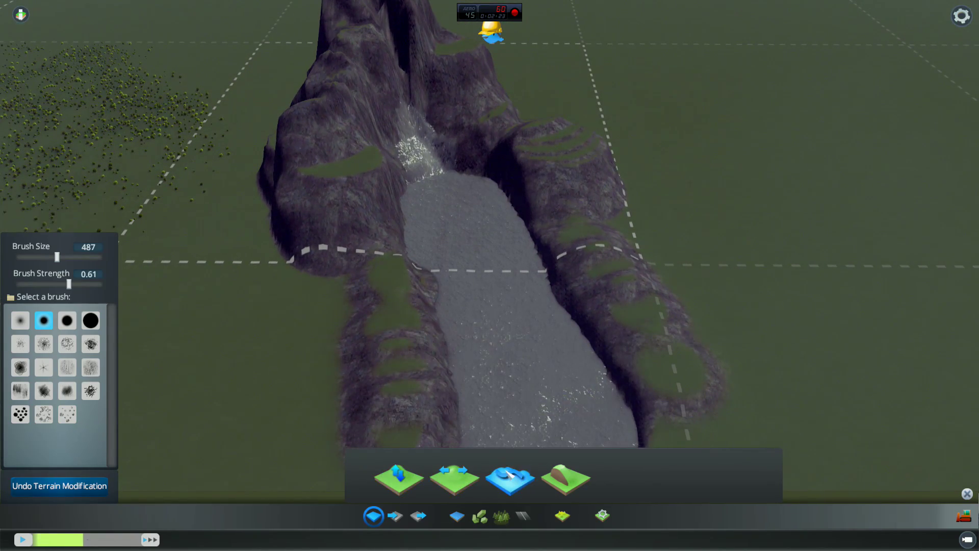
mouse_move(507, 444)
middle_mouse_down()
mouse_move(561, 413)
mouse_move(507, 345)
middle_mouse_up()
left_click(20, 320)
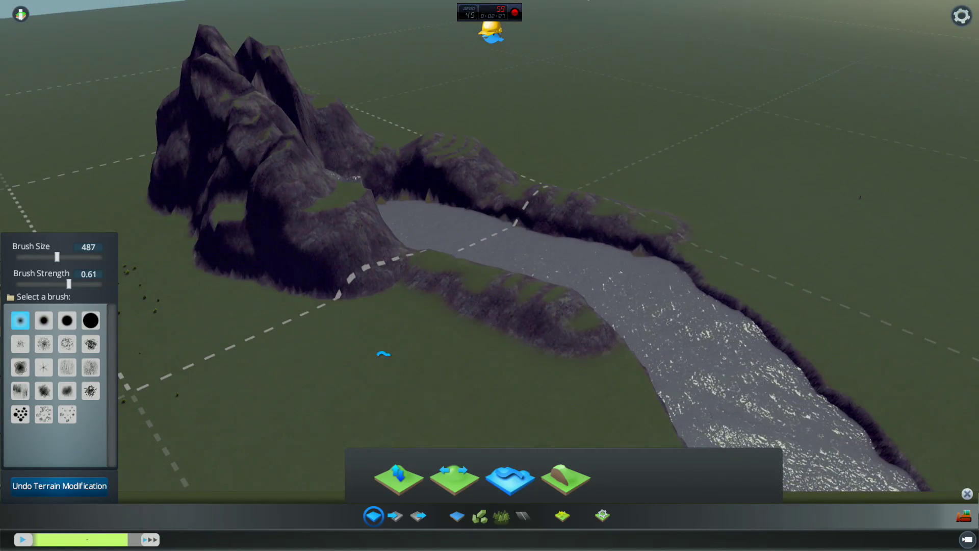
mouse_move(383, 353)
left_mouse_down()
mouse_move(536, 355)
mouse_move(469, 339)
mouse_move(463, 321)
mouse_move(383, 290)
left_mouse_up()
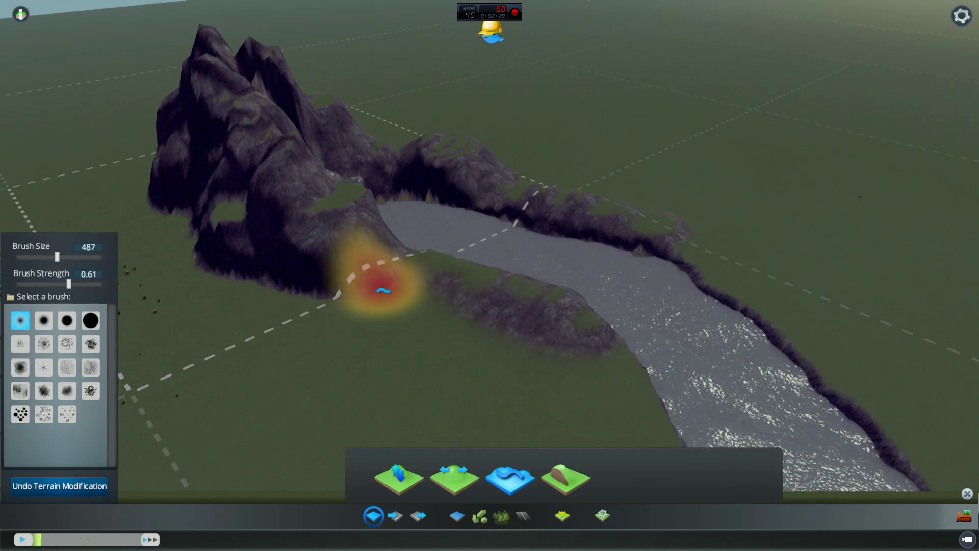
Paint conifer forest around the mountain's foot and out across the adjoining tile with brush size 487.
mouse_move(383, 291)
middle_mouse_down()
mouse_move(405, 323)
mouse_move(383, 284)
middle_mouse_up()
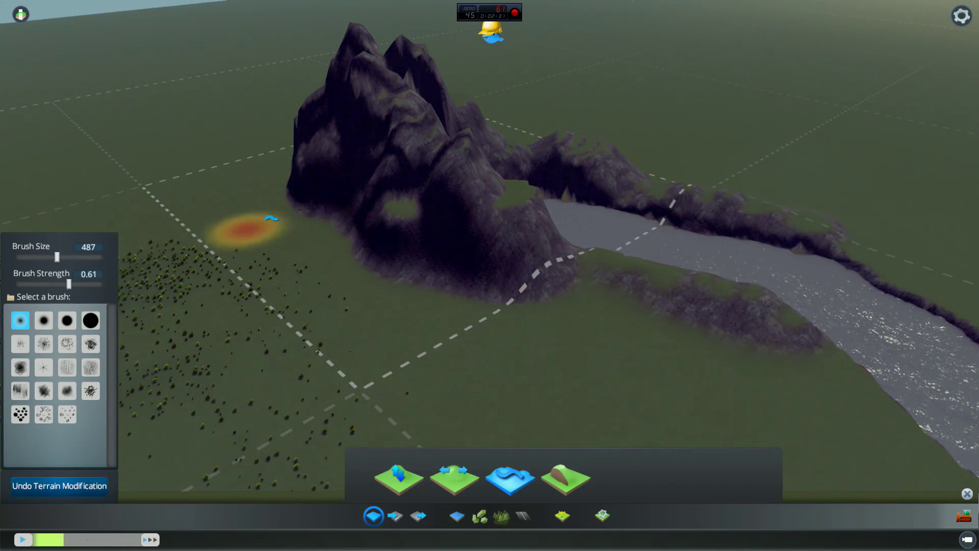
mouse_move(272, 219)
middle_mouse_down()
mouse_move(490, 323)
mouse_move(491, 262)
middle_mouse_up()
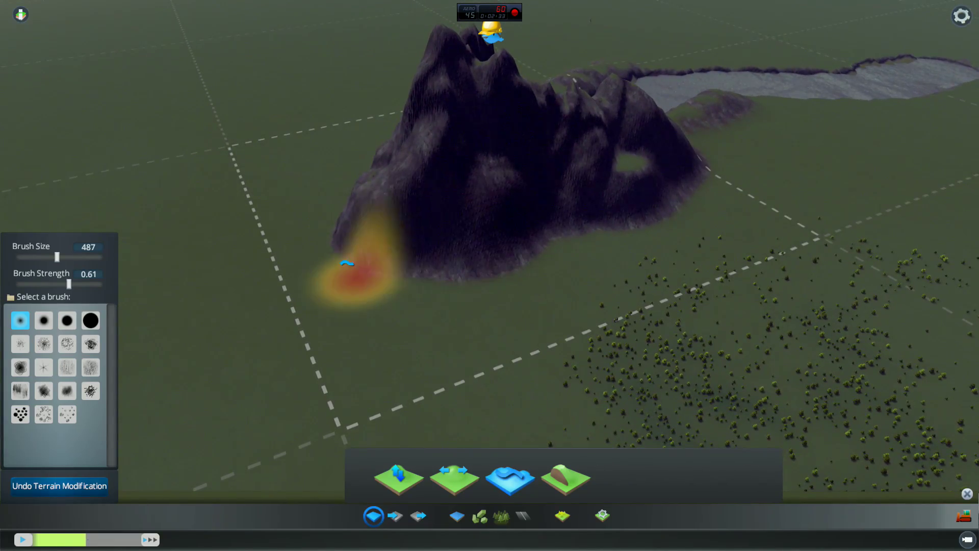
mouse_move(376, 244)
middle_mouse_down()
mouse_move(498, 262)
mouse_move(459, 232)
mouse_move(317, 230)
mouse_move(291, 218)
mouse_move(278, 232)
mouse_move(489, 273)
mouse_move(470, 232)
middle_mouse_up()
scroll(470, 231, "down", 3)
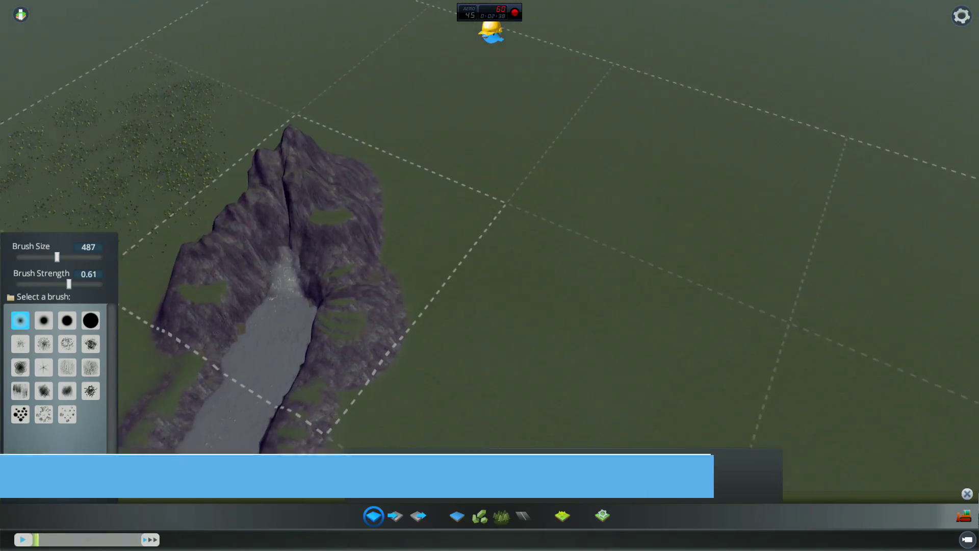
left_click(502, 516)
middle_click_drag(582, 313, 485, 393)
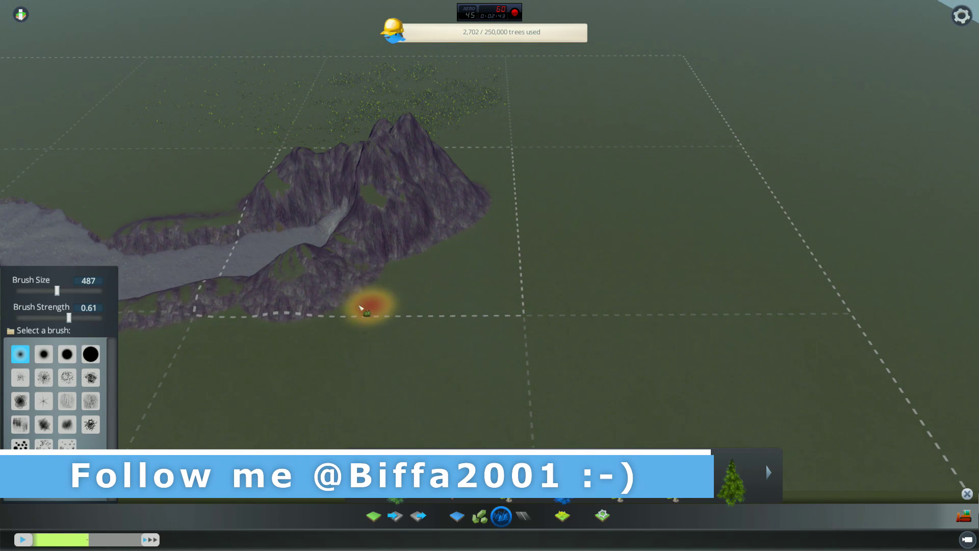
left_click_drag(380, 298, 374, 295)
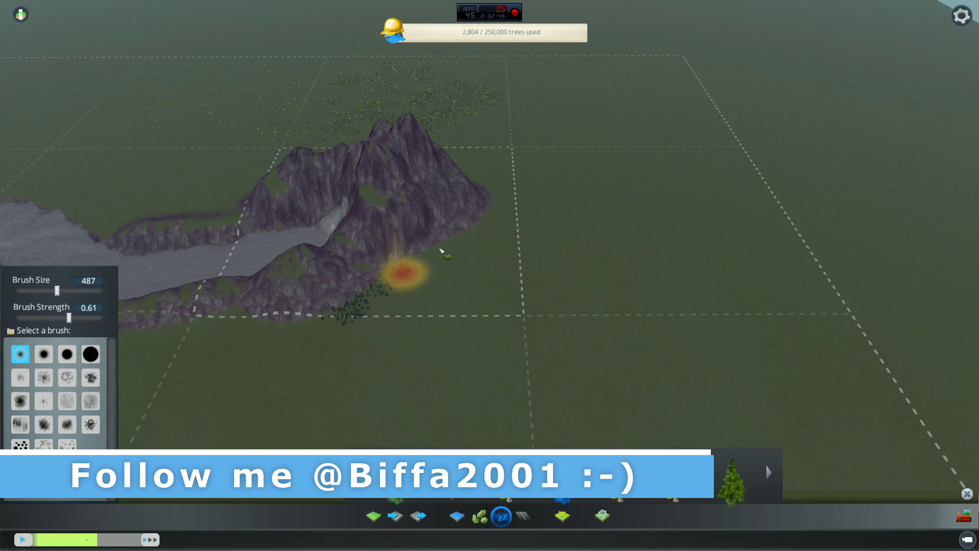
scroll(441, 250, "up", 3)
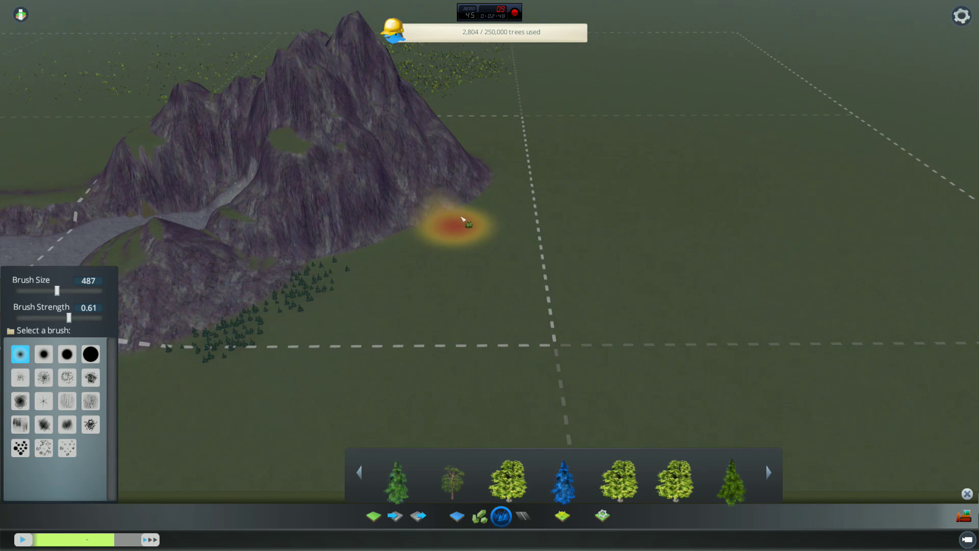
mouse_move(462, 219)
left_mouse_down()
mouse_move(469, 196)
mouse_move(219, 332)
mouse_move(399, 278)
mouse_move(410, 303)
mouse_move(381, 298)
mouse_move(434, 319)
mouse_move(390, 313)
mouse_move(510, 179)
mouse_move(458, 138)
mouse_move(474, 133)
left_mouse_up()
left_click(91, 402)
key("d")
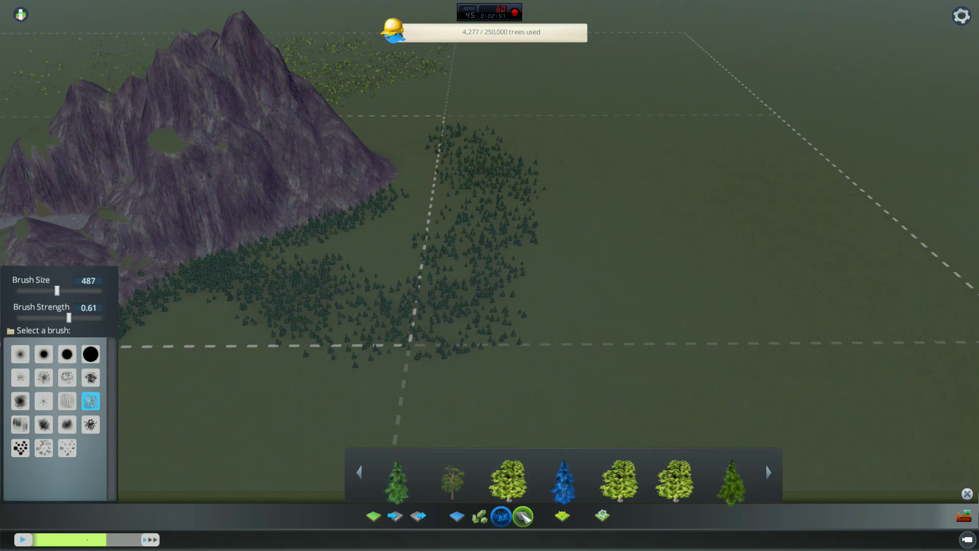
Build two parallel straight highways between the ground beside the mountain and the far side of the existing forest.
scroll(530, 329, "down", 5)
key("w")
key("a")
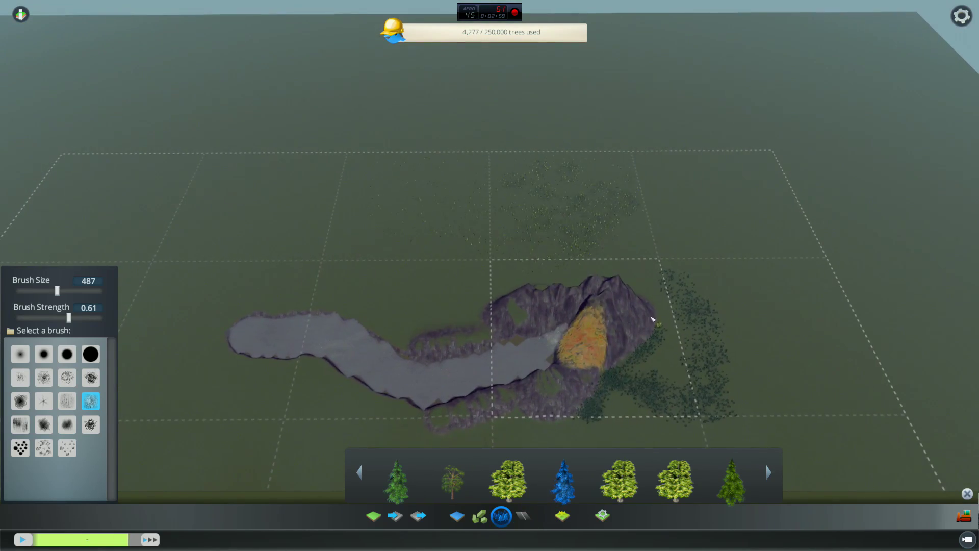
key("d")
left_click(523, 516)
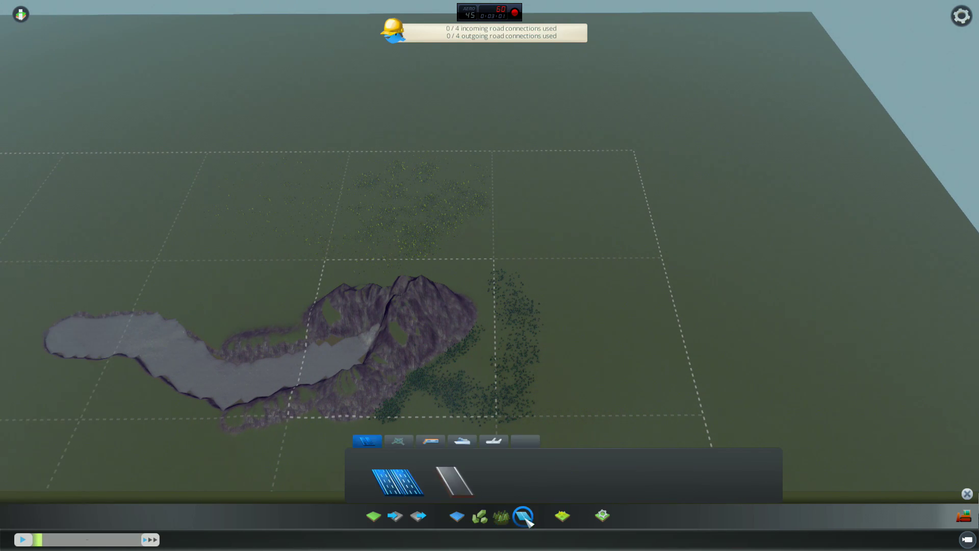
left_click(402, 489)
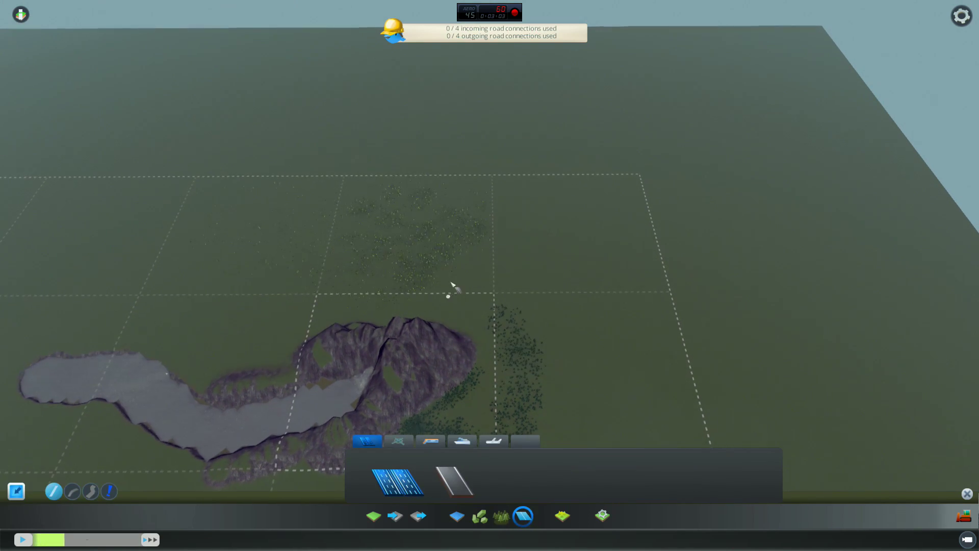
scroll(469, 313, "up", 3)
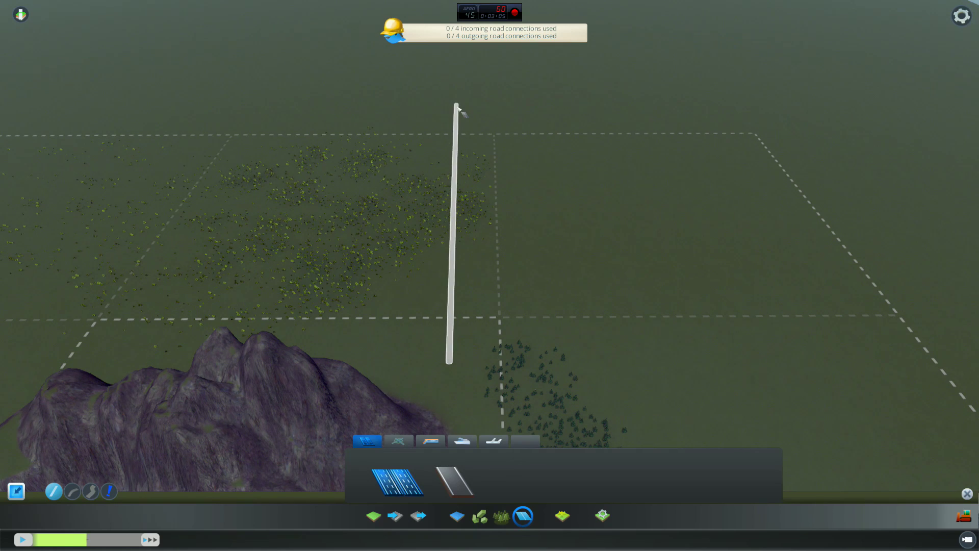
left_click(461, 108)
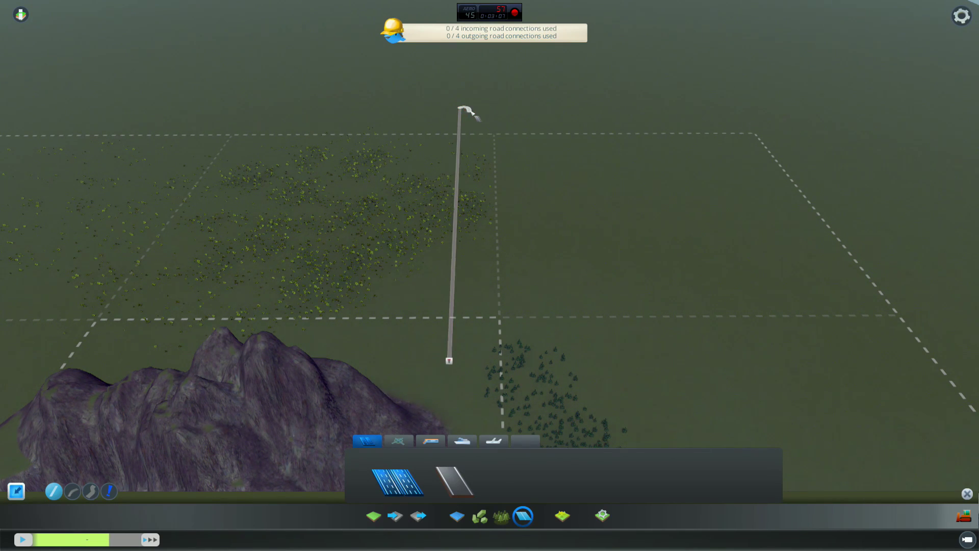
left_click(461, 363)
scroll(520, 301, "up", 5)
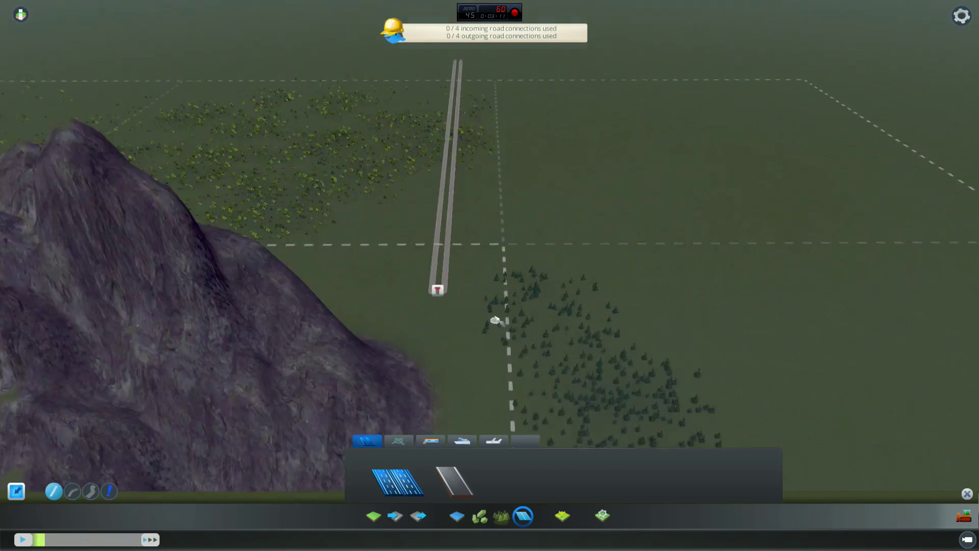
Inspect the highway end beside the mountain and check the map's list of required and recommended features.
middle_click_drag(509, 267, 537, 255)
scroll(530, 271, "down", 3)
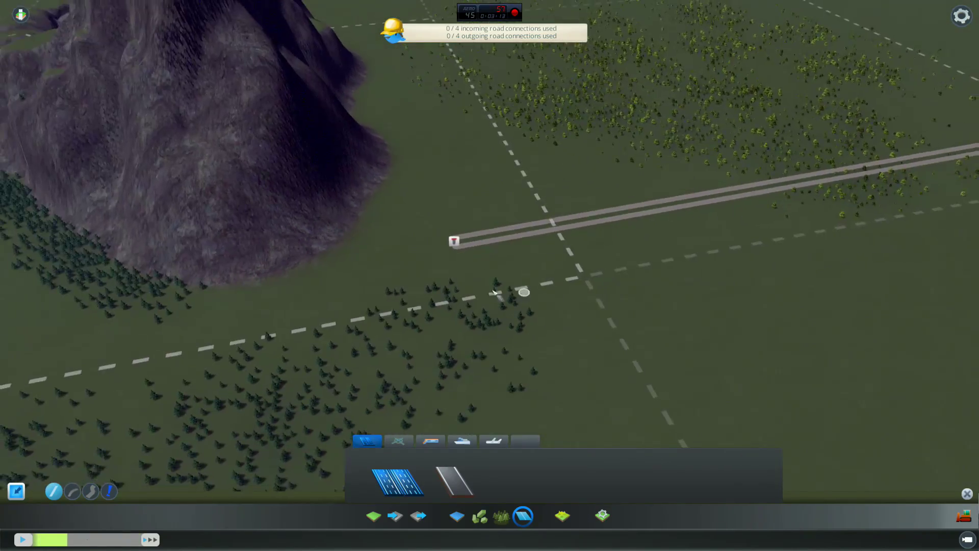
middle_click_drag(520, 287, 494, 273)
scroll(494, 276, "down", 5)
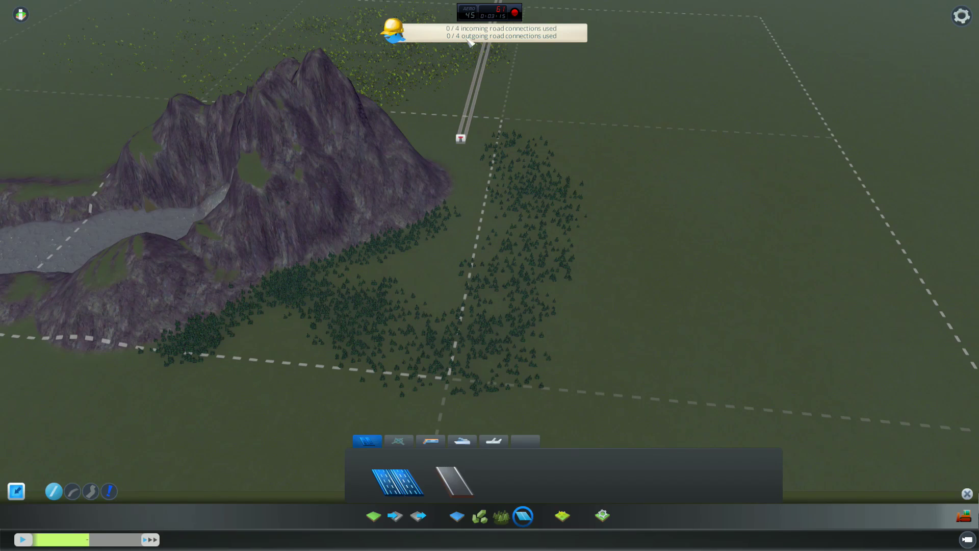
mouse_move(398, 40)
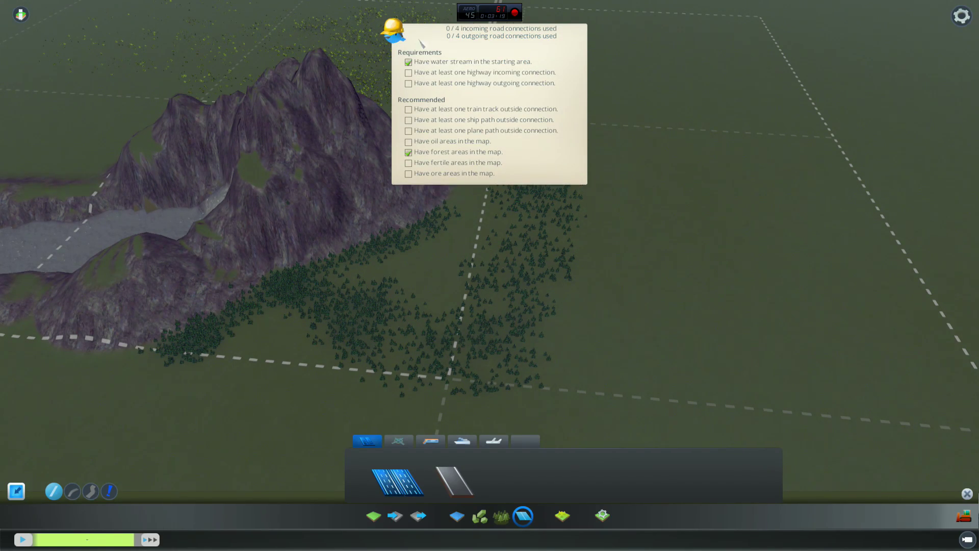
Paint an ore deposit beyond the river next to the mountain with the solid round brush, size 487, and erase part of it.
scroll(551, 203, "down", 3)
key("a")
key("w")
key("s")
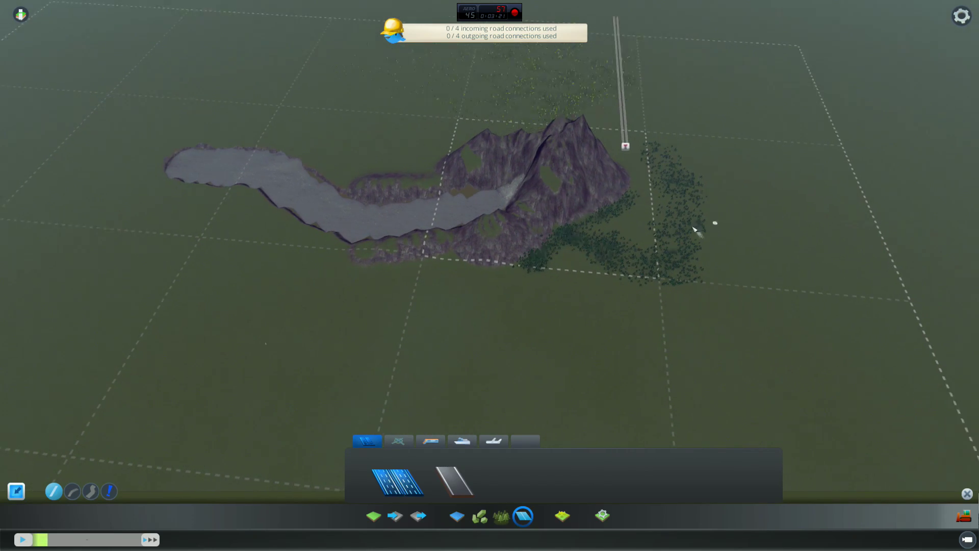
middle_click_drag(694, 229, 538, 271)
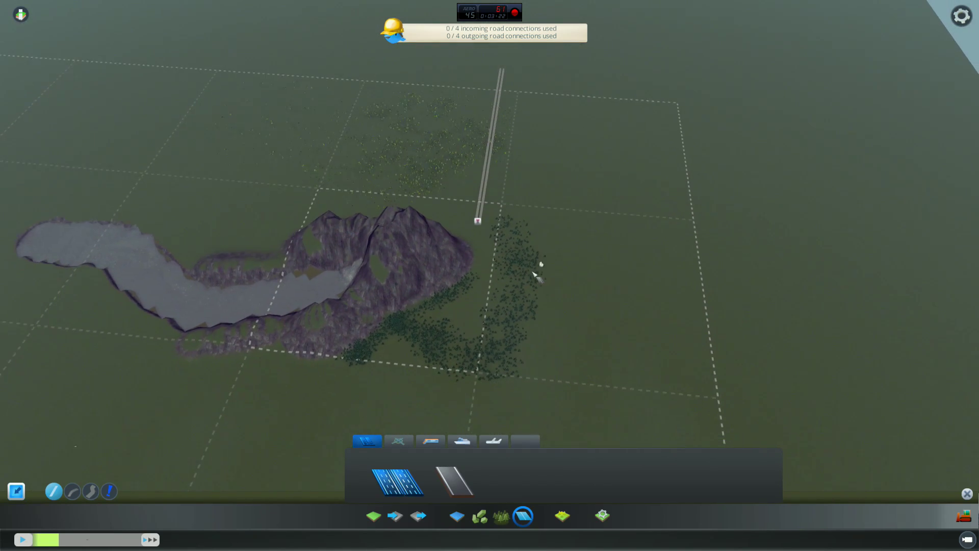
left_click(479, 516)
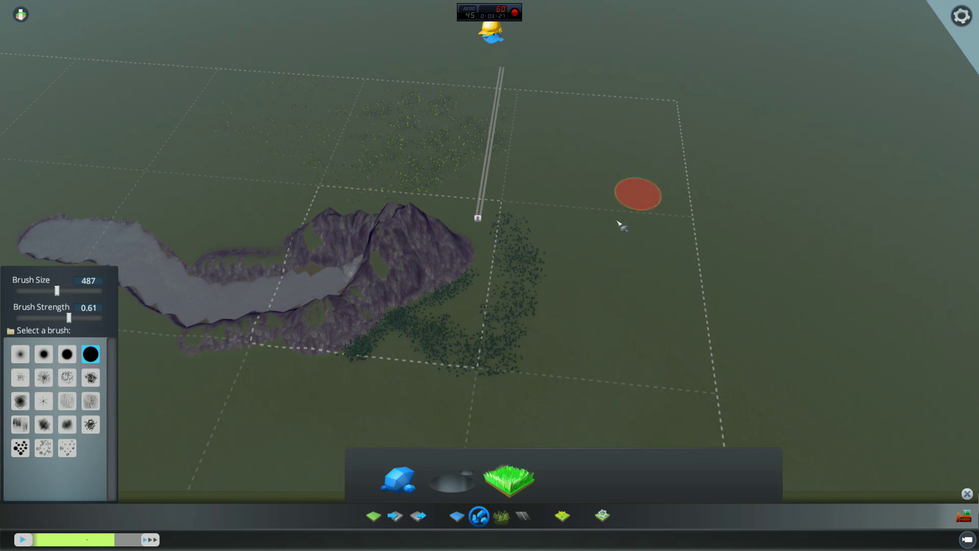
scroll(592, 255, "down", 5)
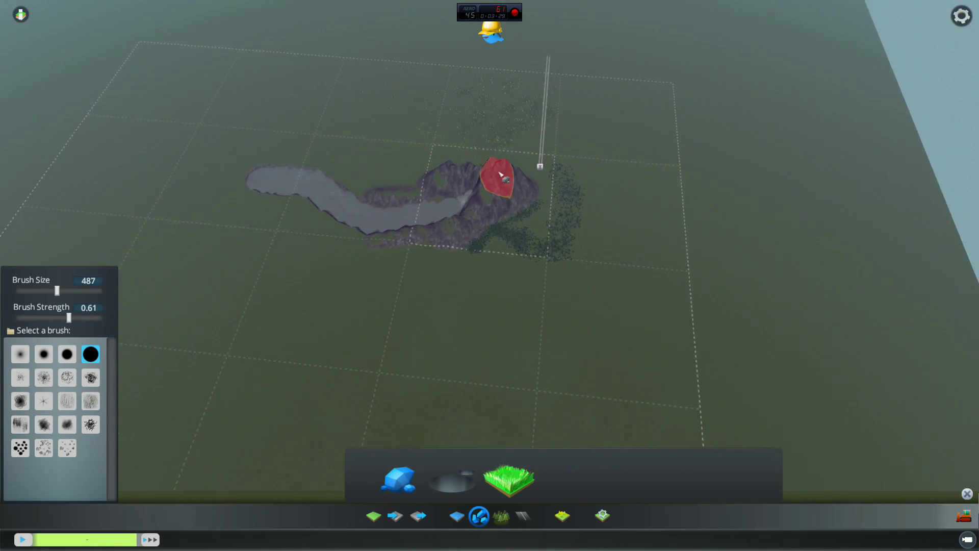
scroll(501, 174, "up", 5)
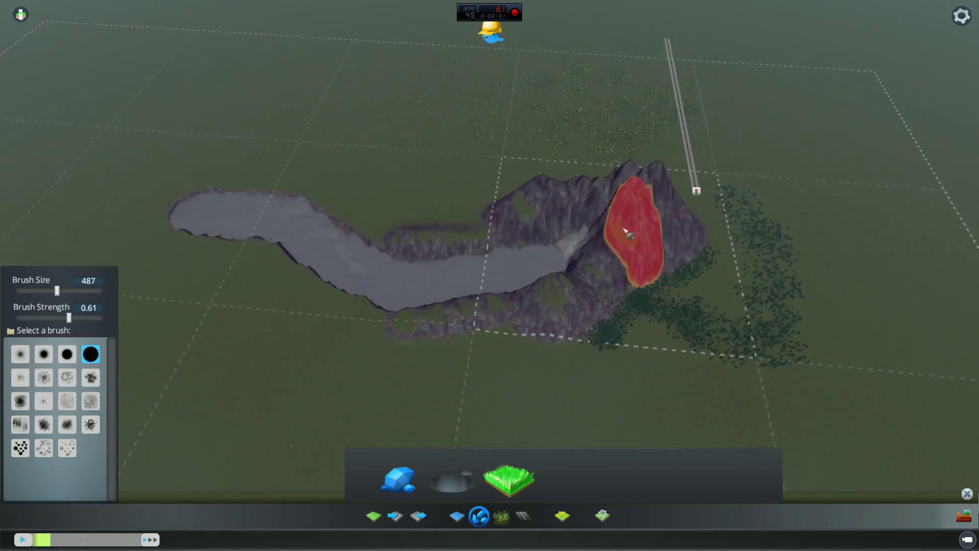
key("w")
key("d")
key("a")
mouse_move(509, 237)
left_mouse_down()
mouse_move(404, 231)
mouse_move(456, 288)
mouse_move(508, 286)
left_mouse_up()
right_click(508, 263)
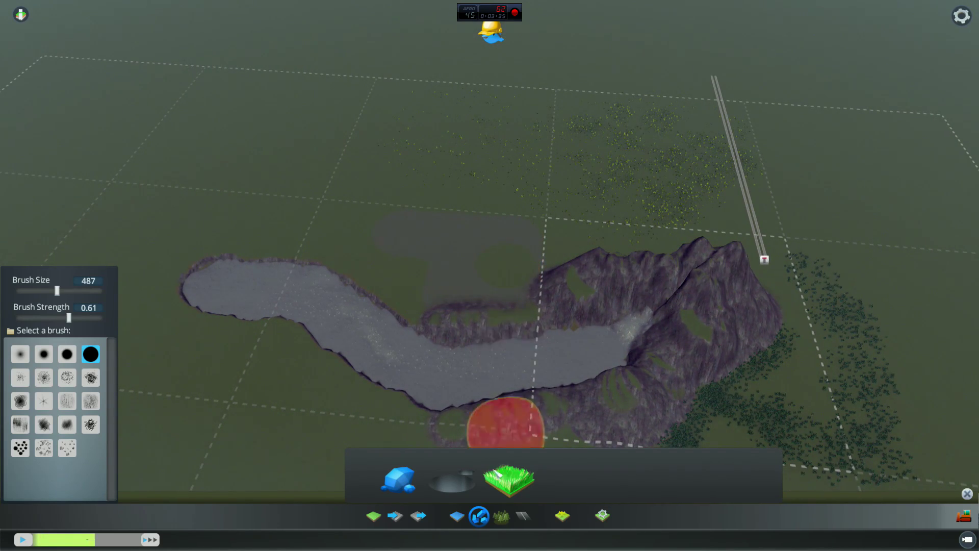
Paint an oil deposit on the near side of the river, close to its lower end, with the solid round brush.
left_click(454, 480)
key("s")
key("a")
mouse_move(399, 290)
left_mouse_down()
mouse_move(323, 335)
mouse_move(434, 361)
left_mouse_up()
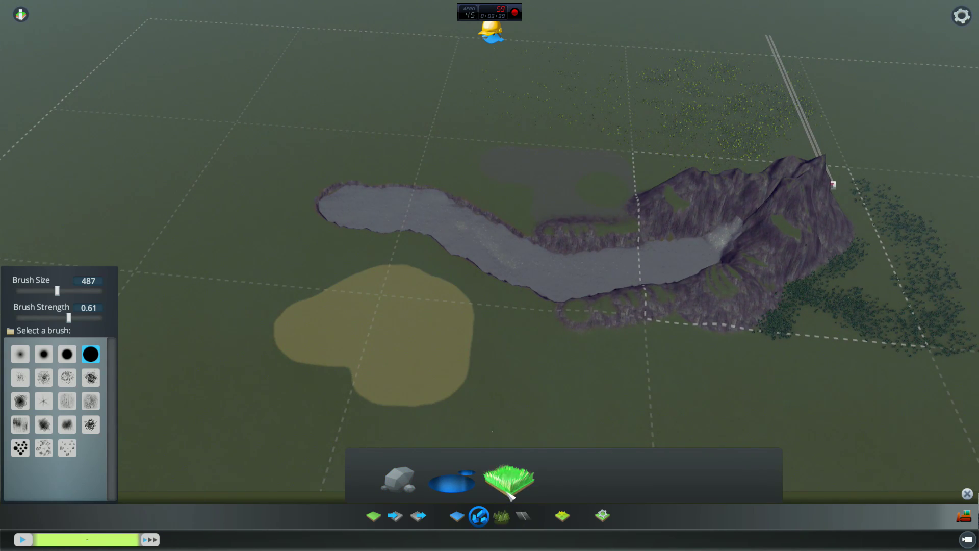
Paint a large fertile land area beyond the conifer forest with the solid round brush and erase a patch in its middle.
key("d")
key("w")
key("s")
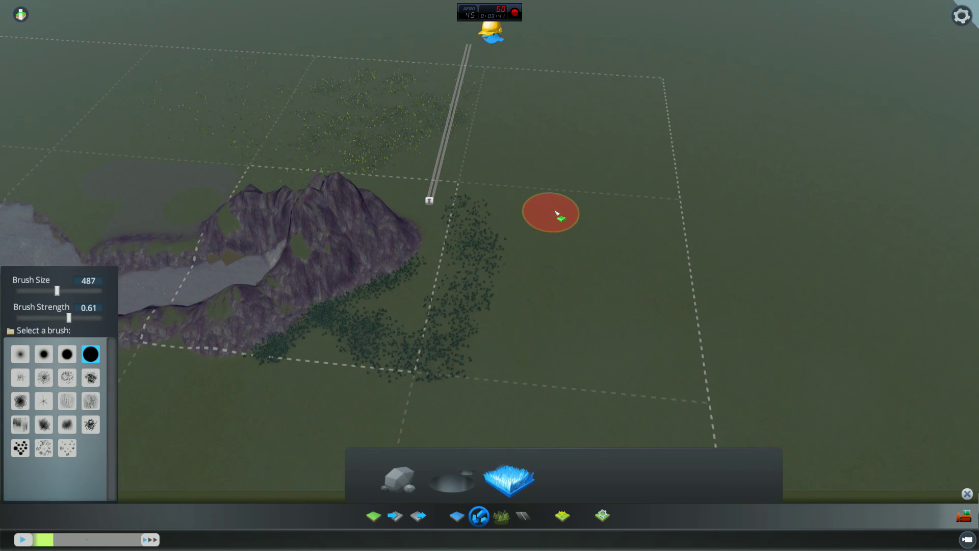
mouse_move(559, 214)
left_mouse_down()
mouse_move(639, 223)
mouse_move(605, 263)
mouse_move(566, 364)
mouse_move(649, 253)
mouse_move(669, 244)
mouse_move(678, 383)
mouse_move(597, 382)
left_mouse_up()
key("a")
key("s")
right_click_drag(657, 256, 628, 257)
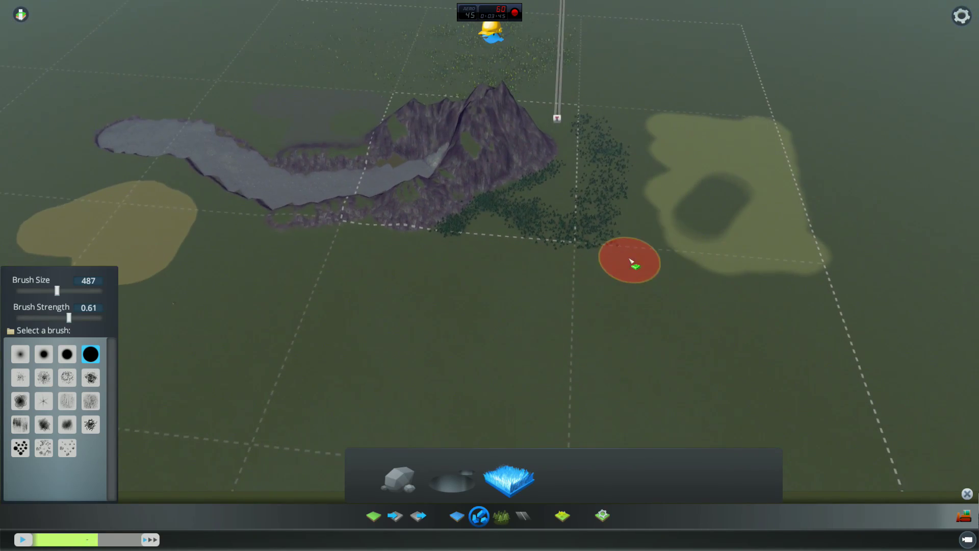
View the whole river and mountain area in the water info view.
scroll(628, 258, "down", 3)
mouse_move(628, 257)
middle_mouse_down()
mouse_move(658, 257)
mouse_move(186, 236)
middle_mouse_up()
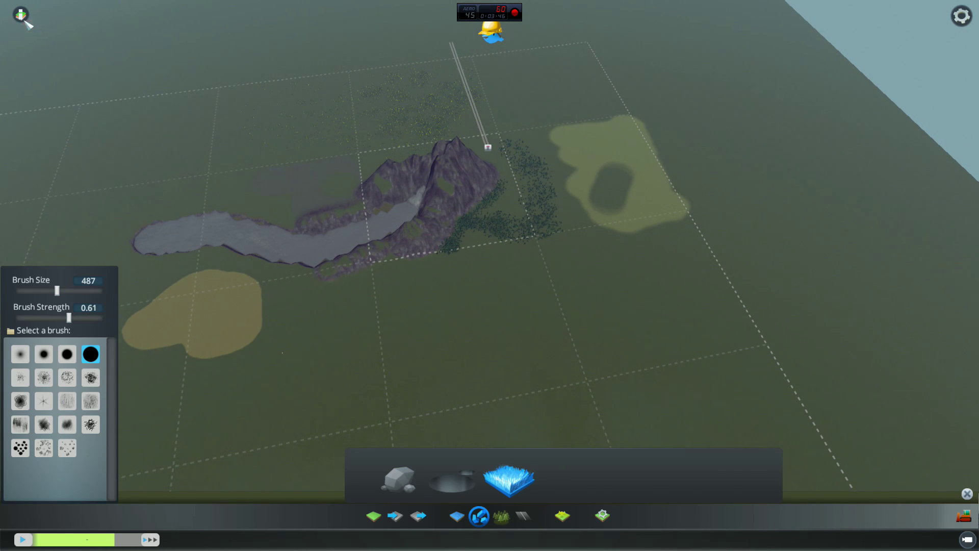
left_click(22, 16)
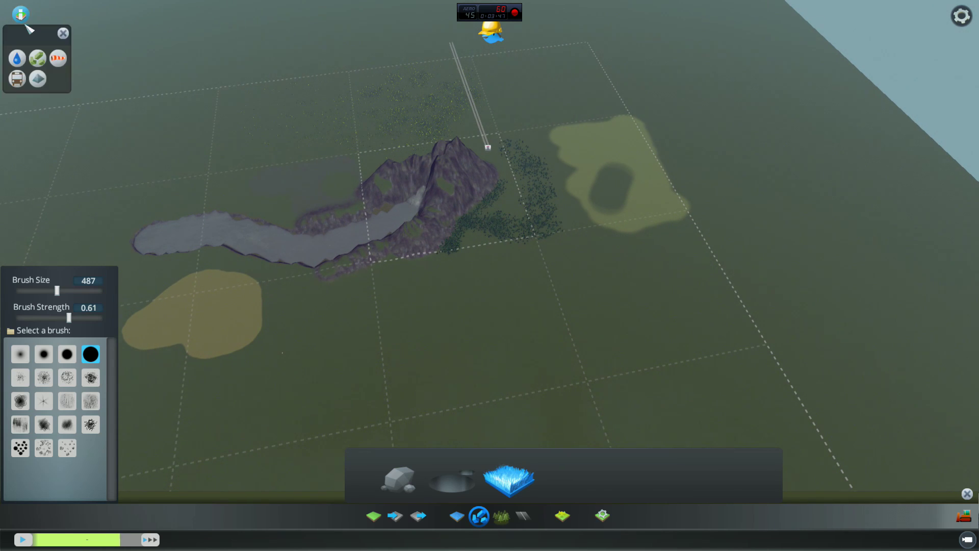
left_click(17, 62)
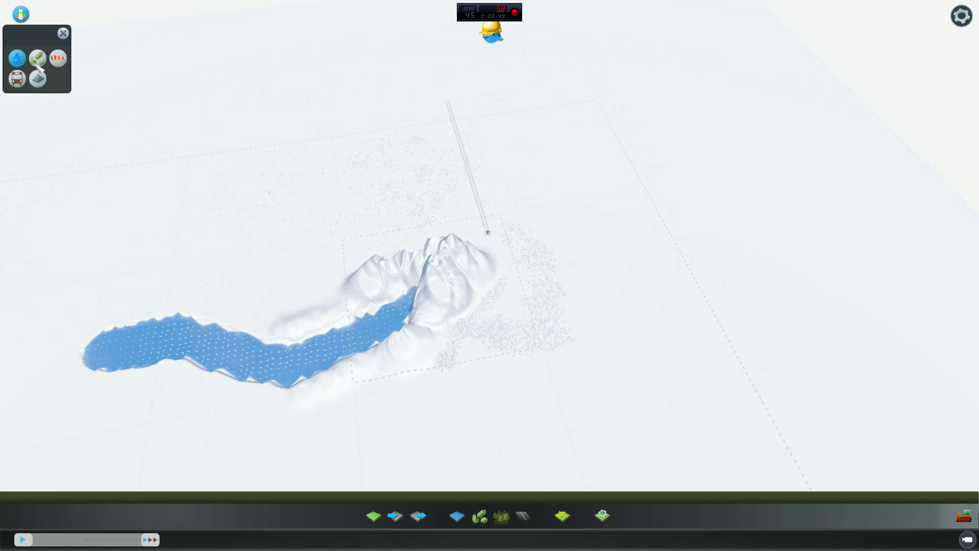
View the map in the natural resources, wind, transport and terrain heights info views.
left_click(37, 63)
left_click(58, 60)
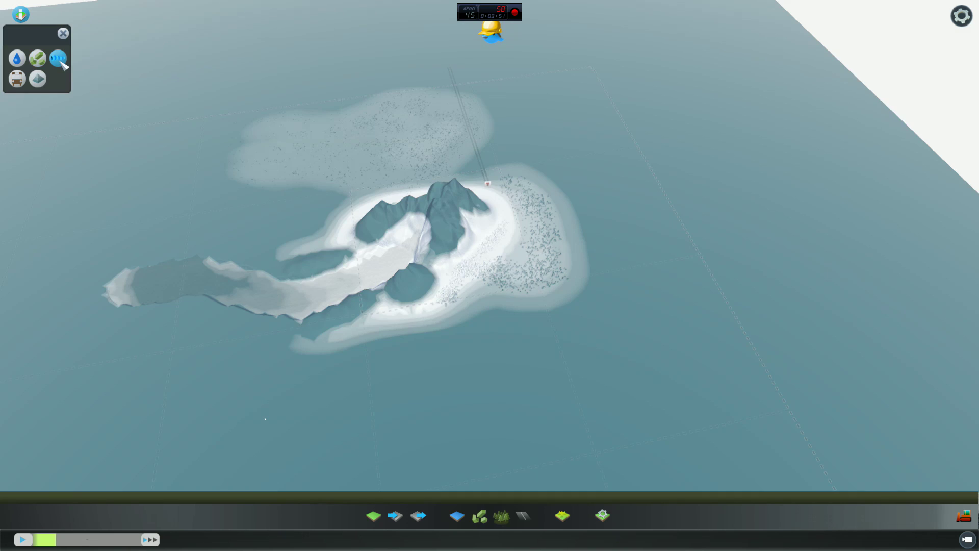
left_click(16, 82)
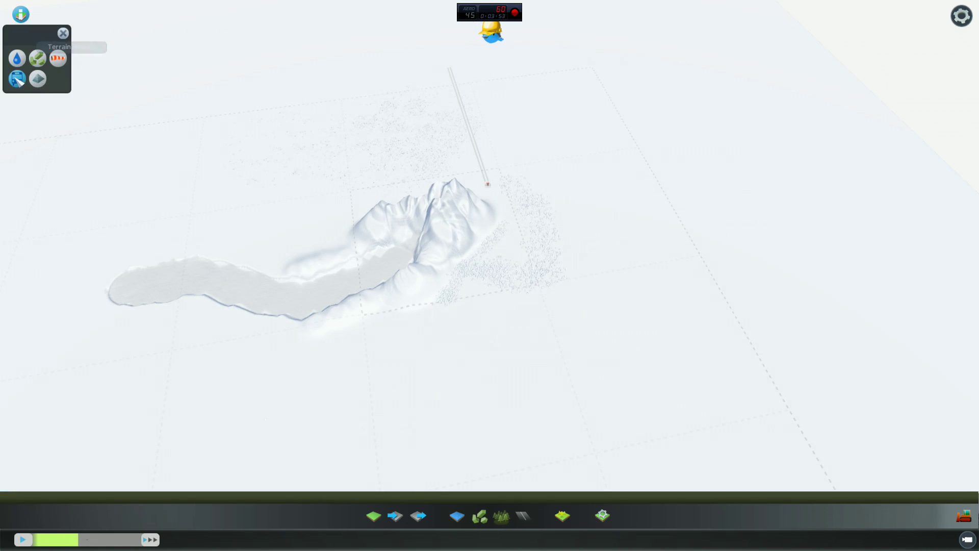
key("w")
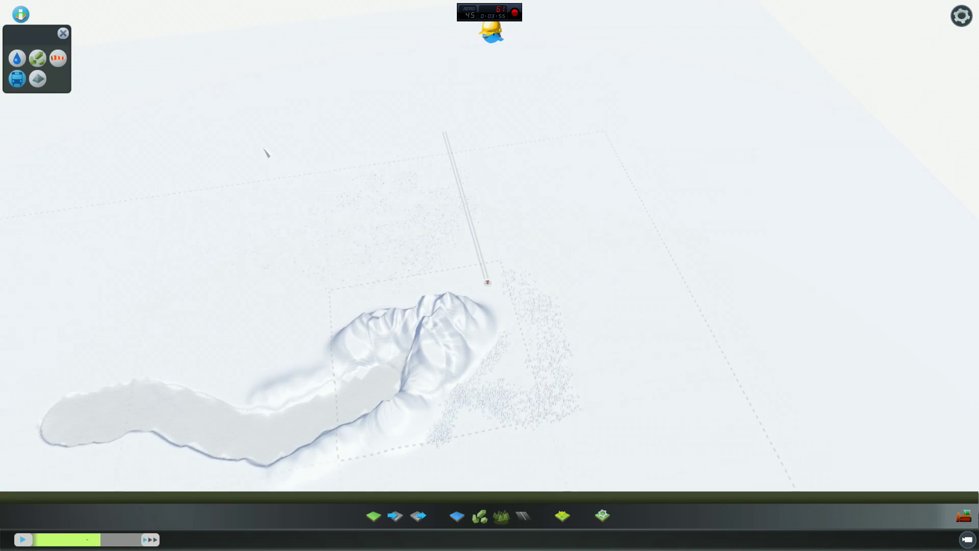
left_click(40, 80)
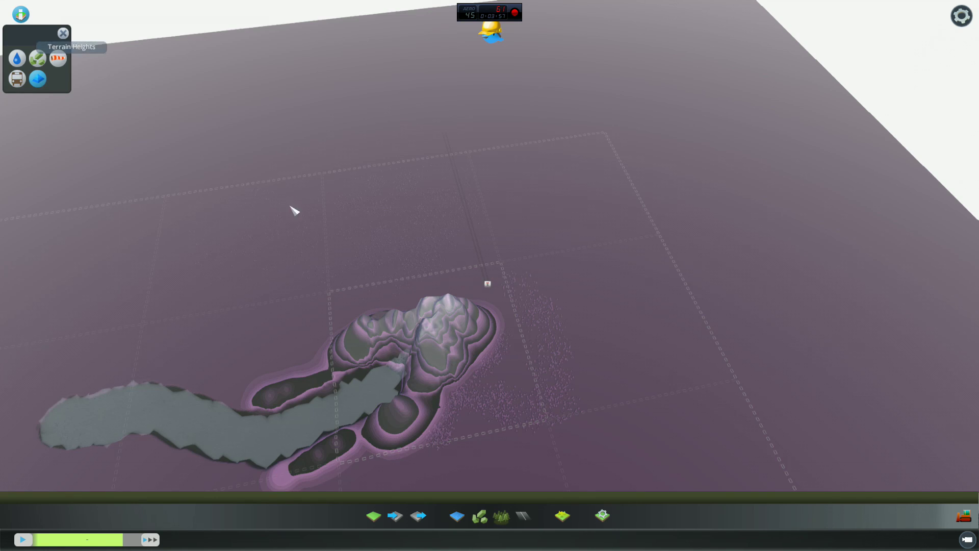
scroll(455, 248, "up", 2)
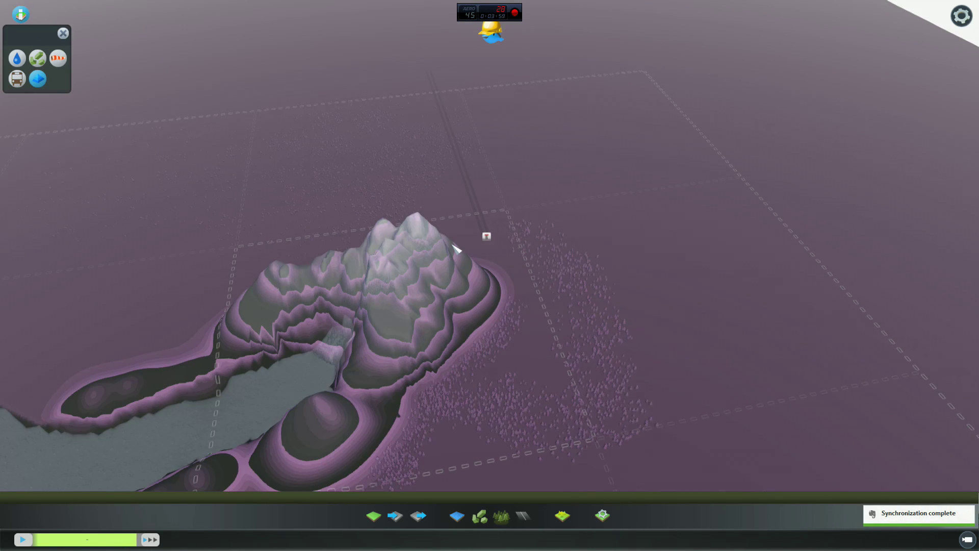
scroll(459, 247, "down", 3)
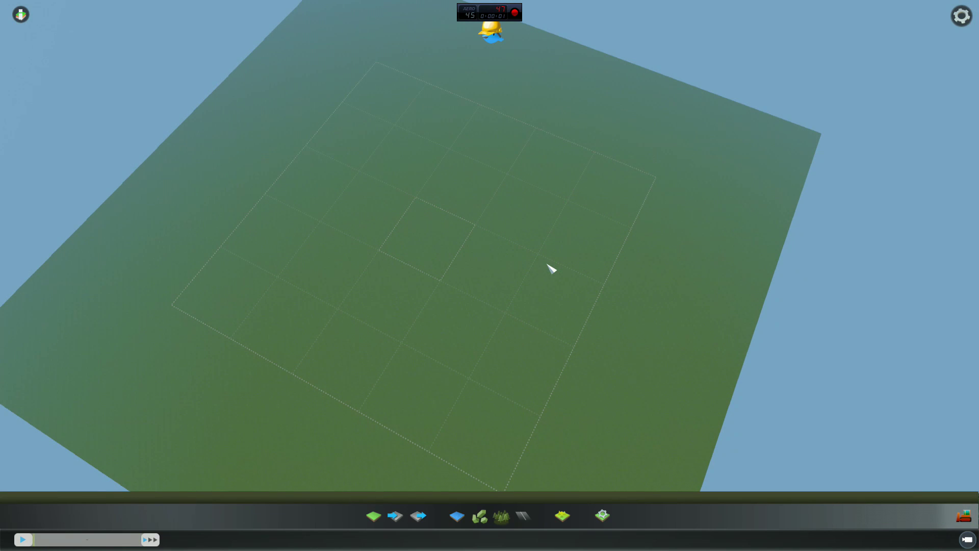
Import the NorthEurope2.png heightmap onto the blank map and close the import options.
left_click(396, 518)
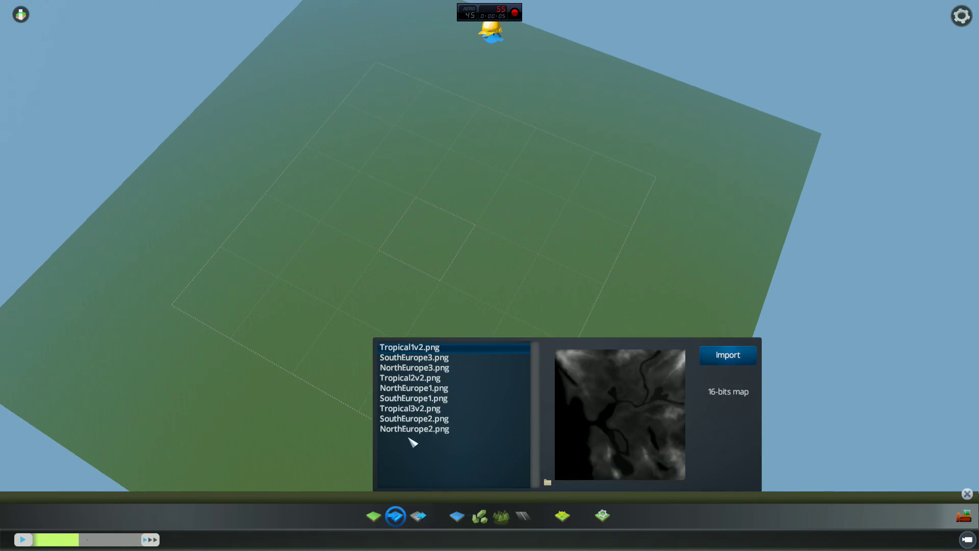
left_click(739, 360)
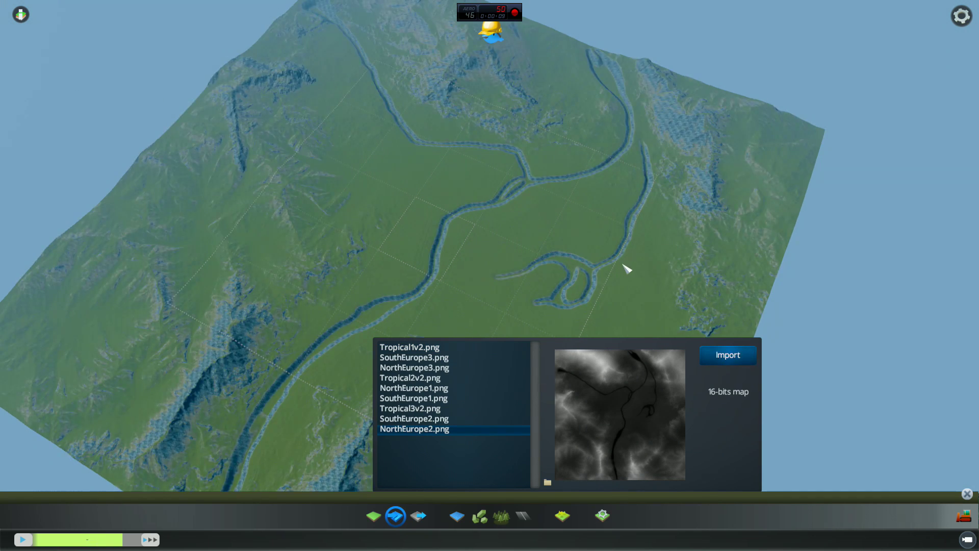
left_click(400, 519)
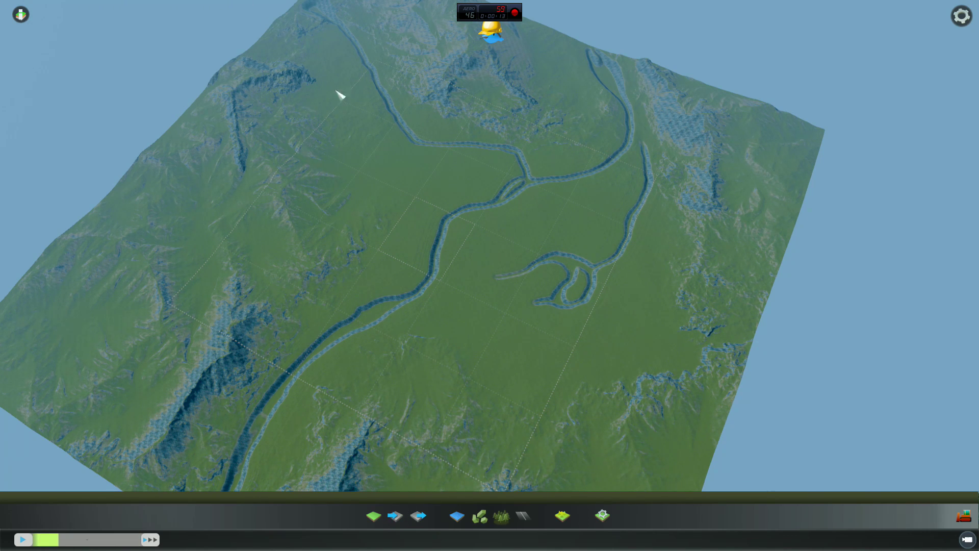
Examine the imported terrain, its river beds, mountains and map edges from several angles.
scroll(686, 311, "up", 5)
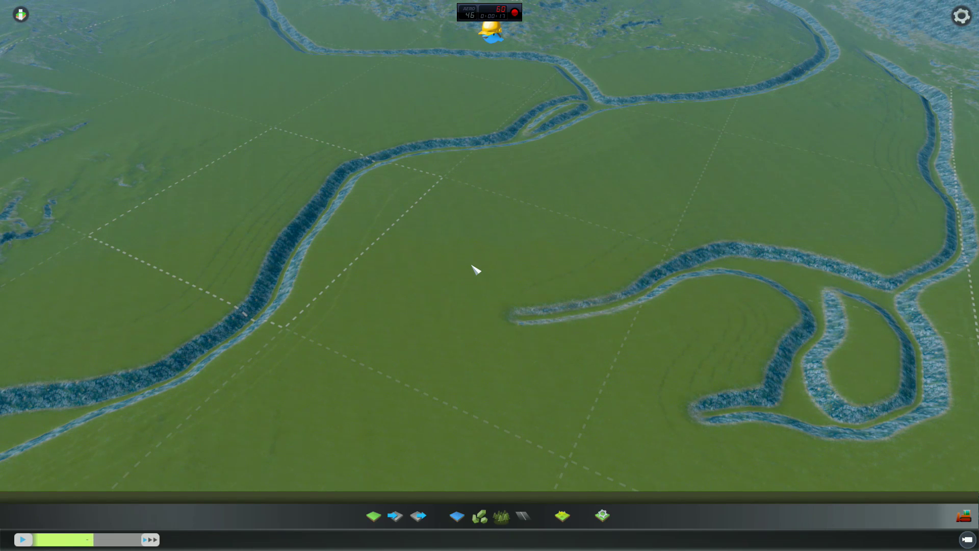
scroll(520, 243, "down", 4)
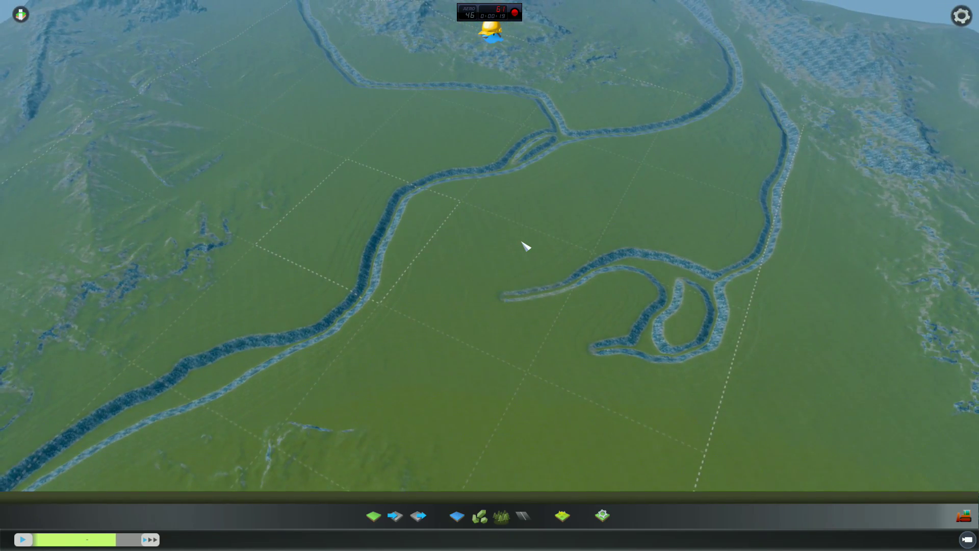
key("s")
key("d")
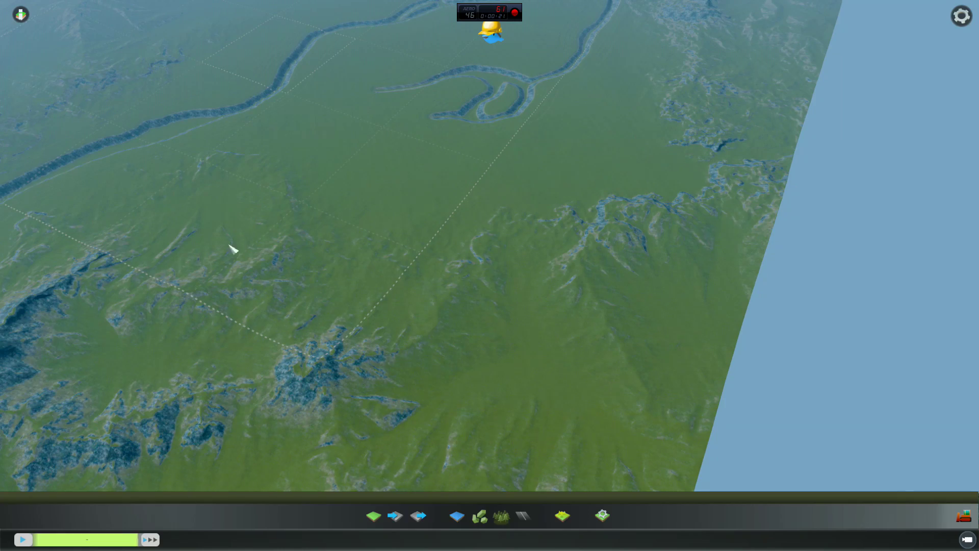
middle_click_drag(481, 323, 465, 262)
key("a")
key("w")
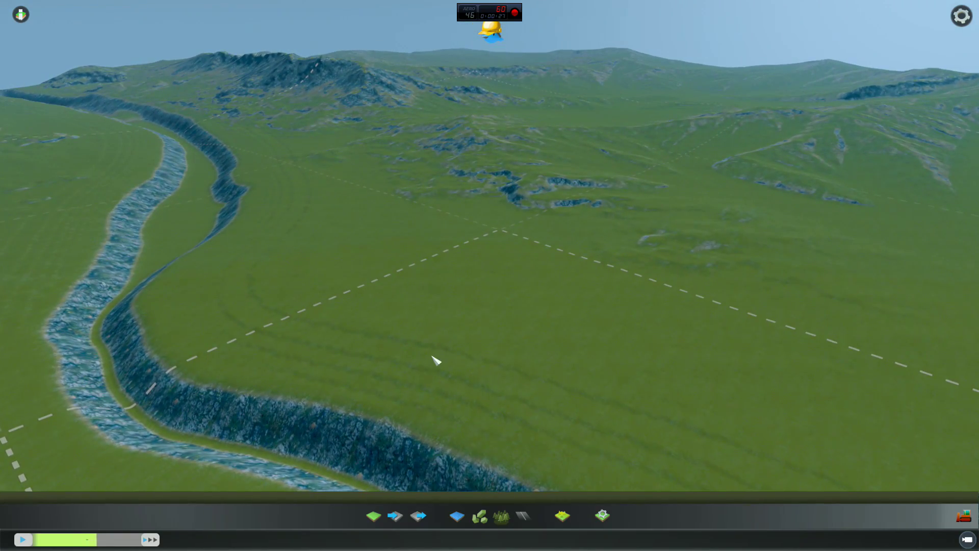
middle_click_drag(436, 360, 380, 205)
scroll(497, 211, "down", 3)
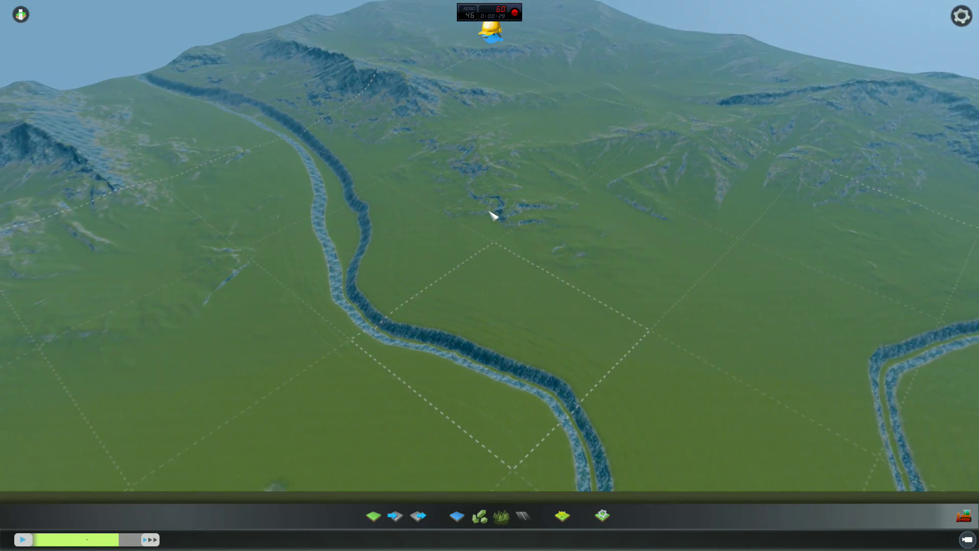
key("s")
middle_click_drag(494, 214, 519, 279)
key("d")
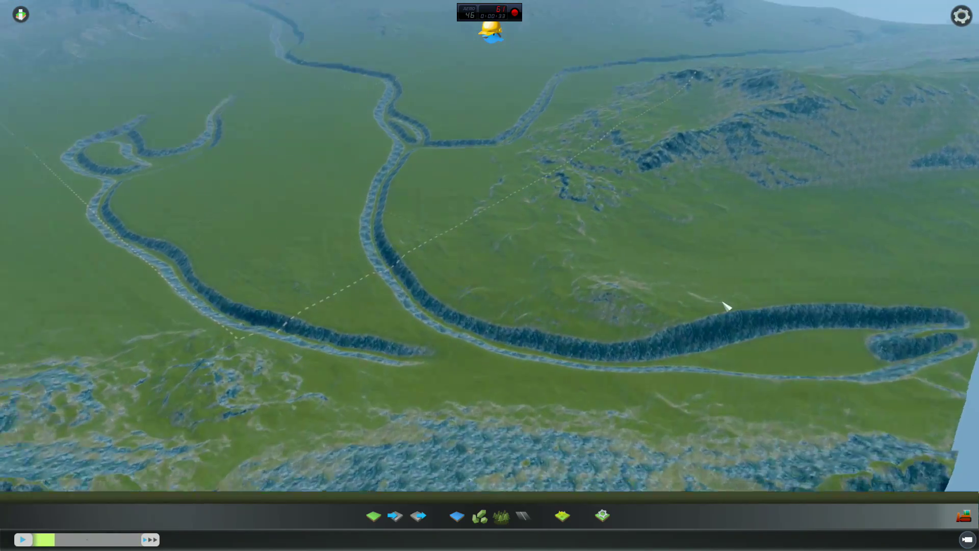
Place a water source with capacity 0.50 on the land beside the hooked end of the main river bed and speed up the simulation.
scroll(727, 306, "up", 3)
left_click(457, 515)
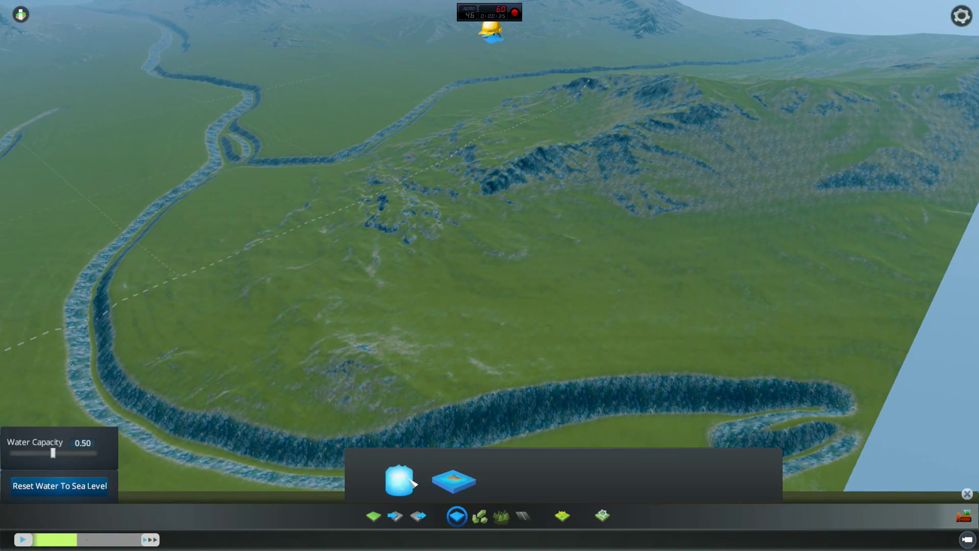
left_click(643, 421)
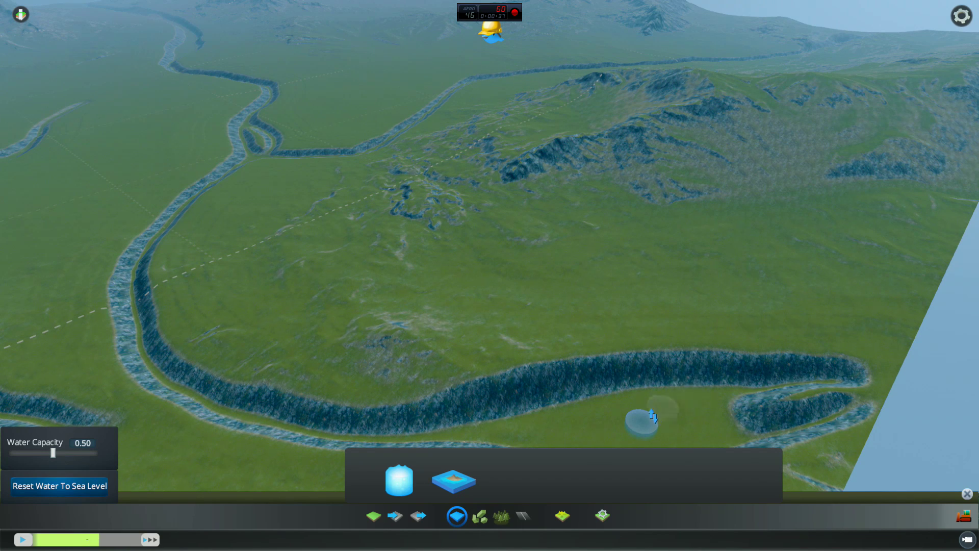
key("space")
key("space")
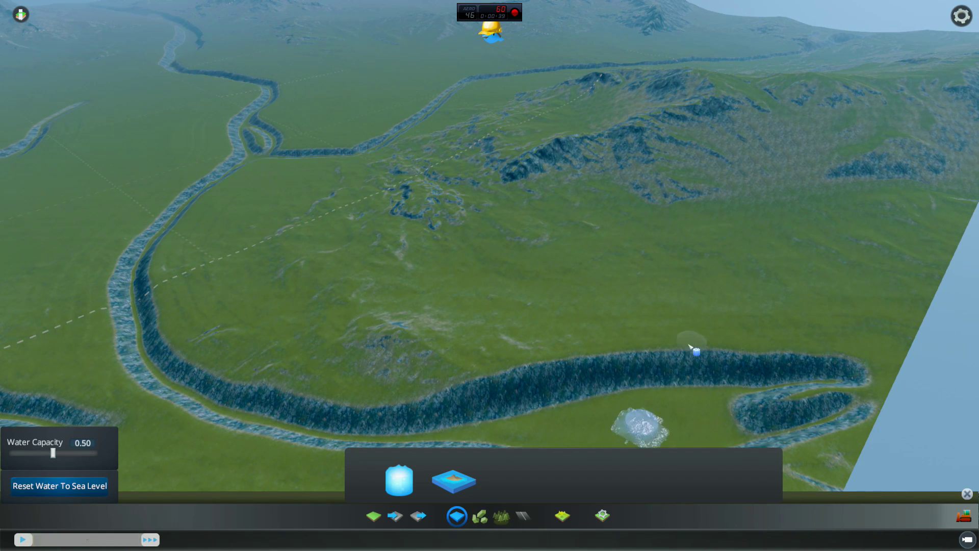
Place a water source with capacity 0.50 in the deep basin at the map-edge end of the river branch beyond the mountains.
key("s")
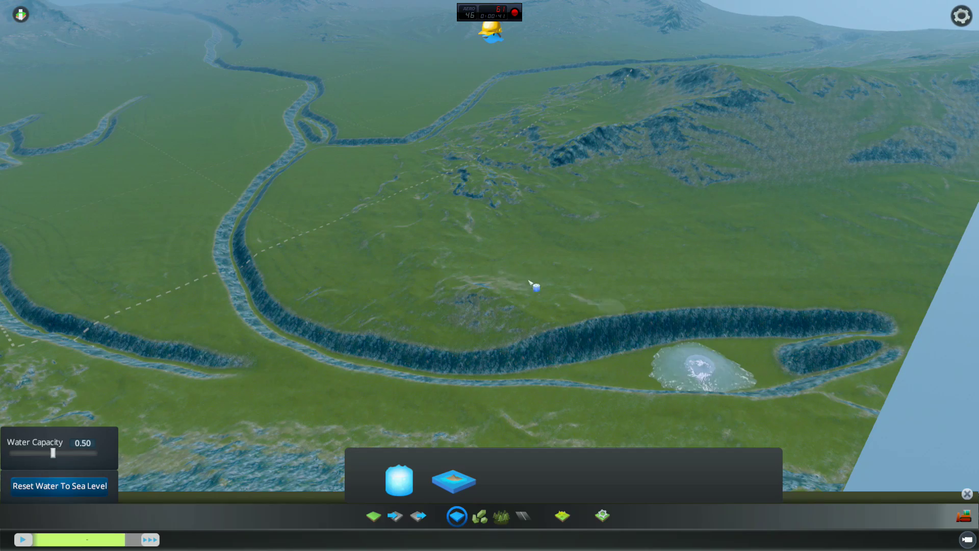
key("w")
key("d")
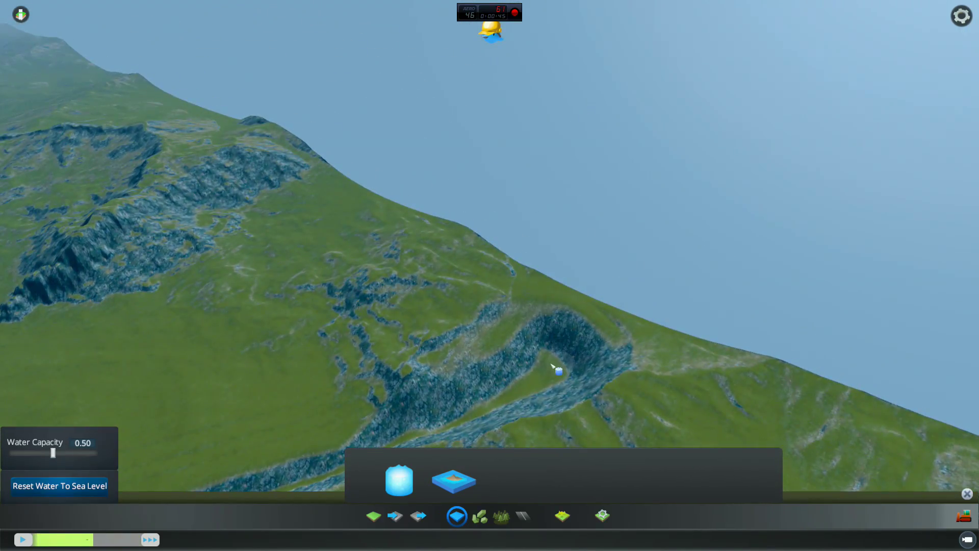
key("a")
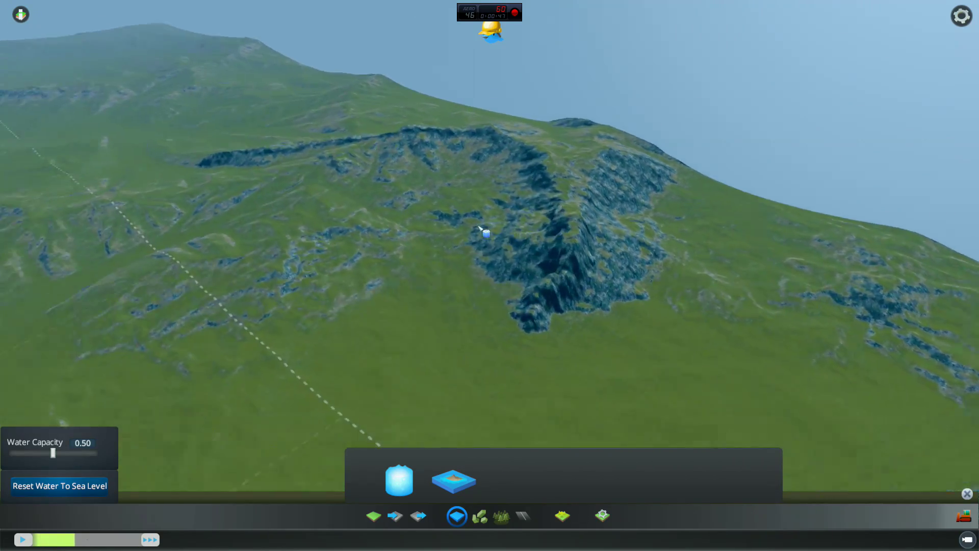
Place a water source with capacity 0.50 between the looping channels of the smaller separate river bed.
key("w")
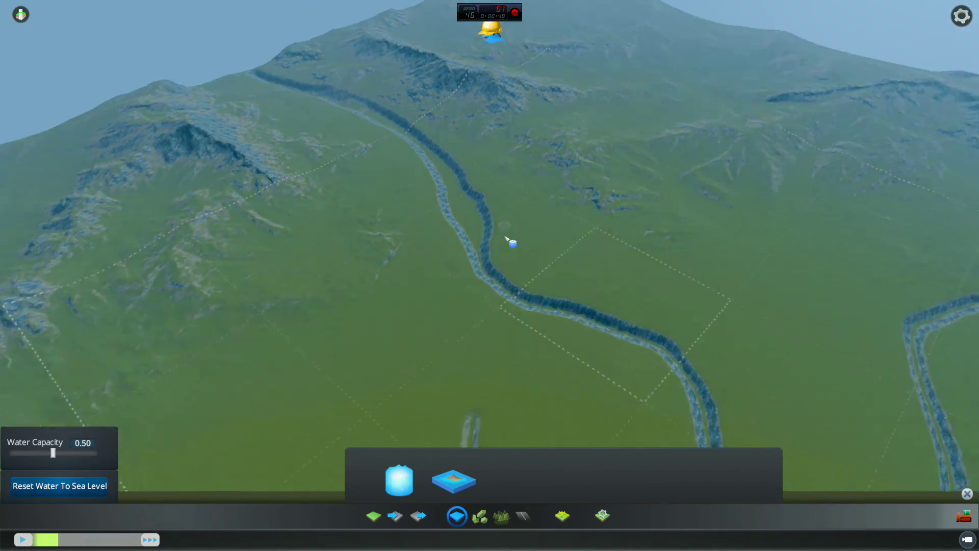
key("a")
key("w")
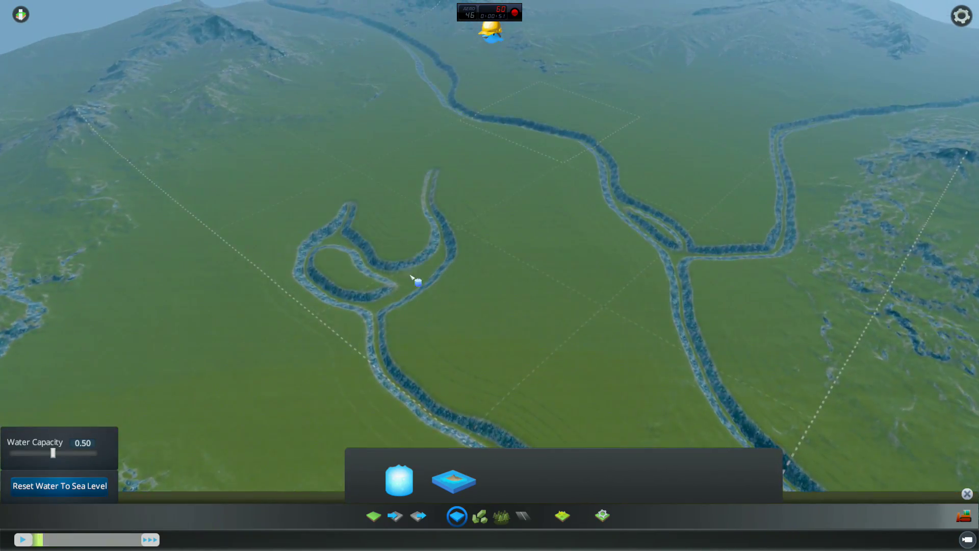
left_click(409, 280)
scroll(542, 249, "down", 3)
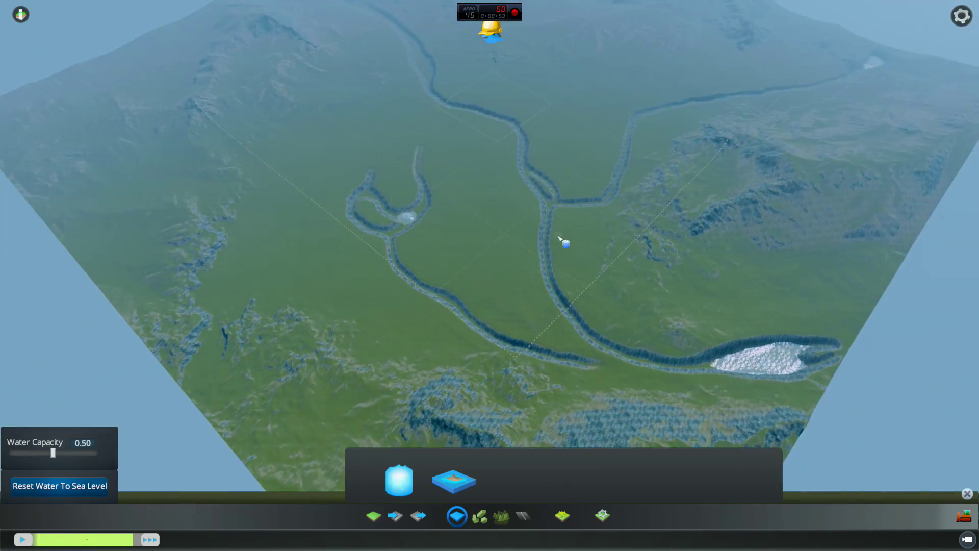
Place a water source with capacity 0.50 in the main river bed just beyond the central starting tile.
key("w")
key("a")
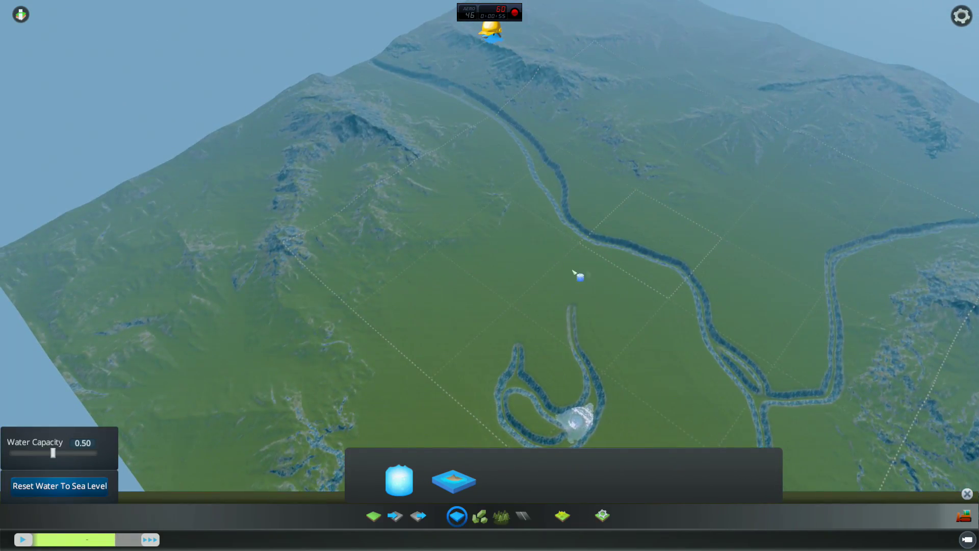
key("w")
key("s")
left_click(410, 216)
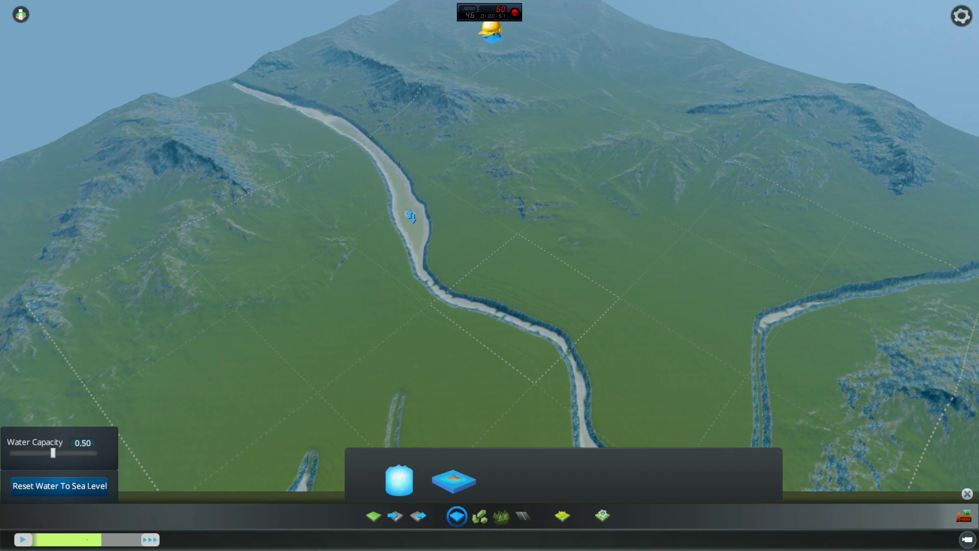
middle_click_drag(553, 238, 508, 237)
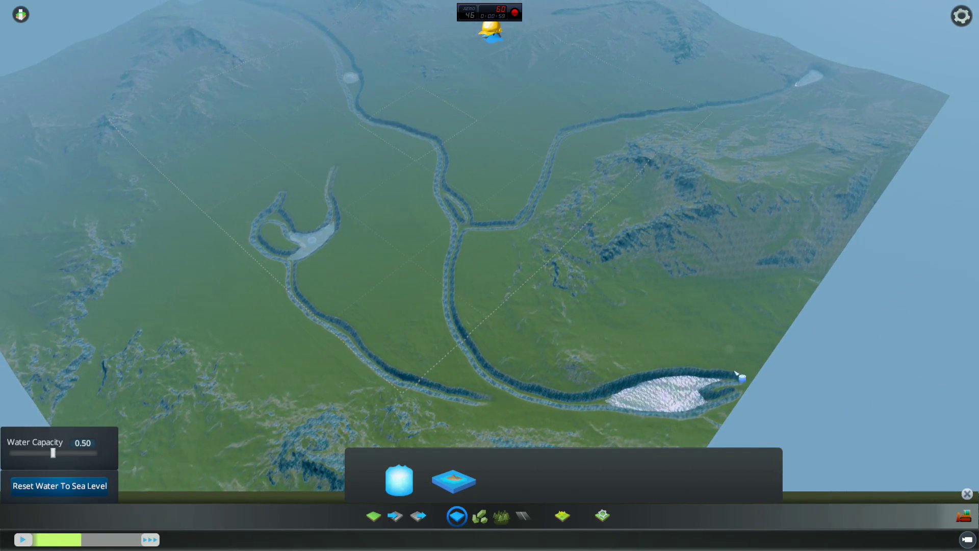
Examine how the water spreads from the placed sources along the river beds.
key("s")
scroll(783, 367, "up", 3)
key("d")
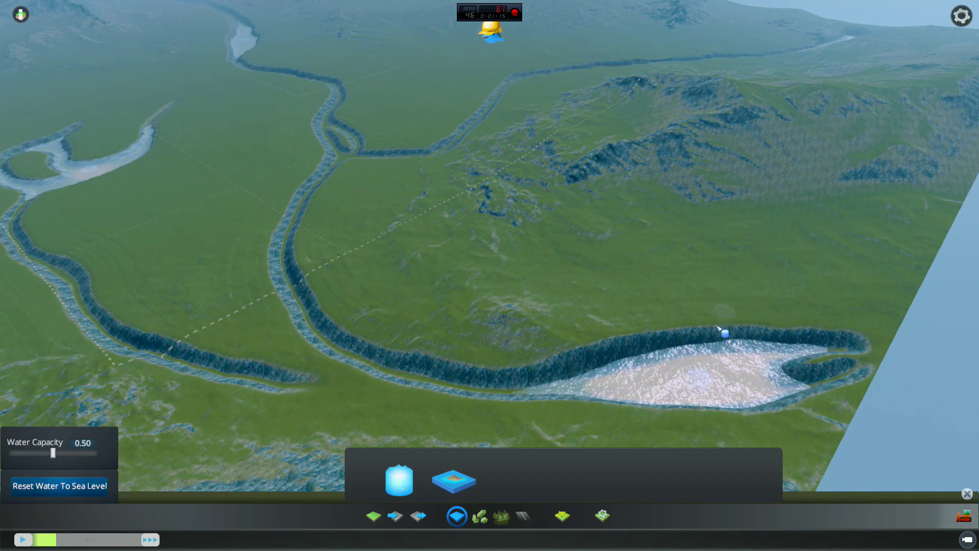
key("w")
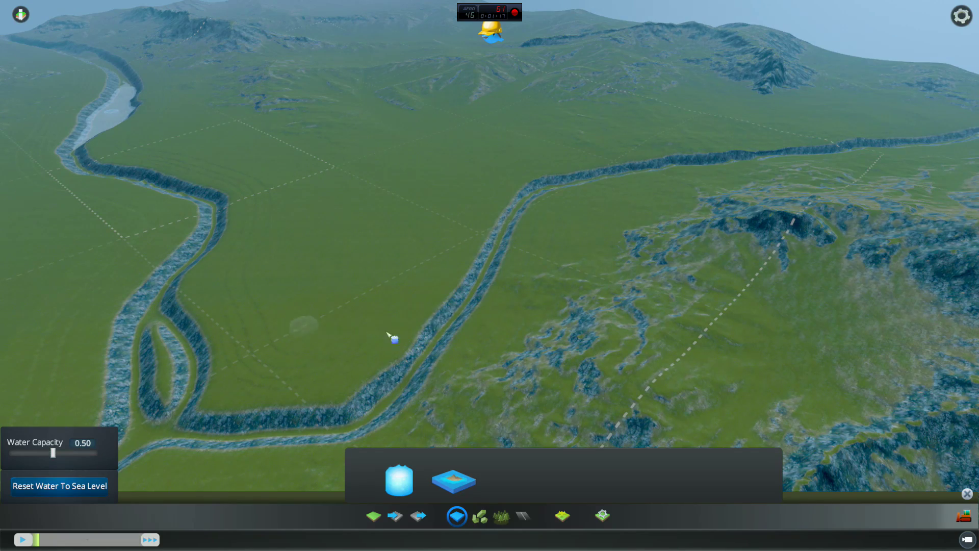
scroll(388, 334, "down", 3)
key("d")
key("w")
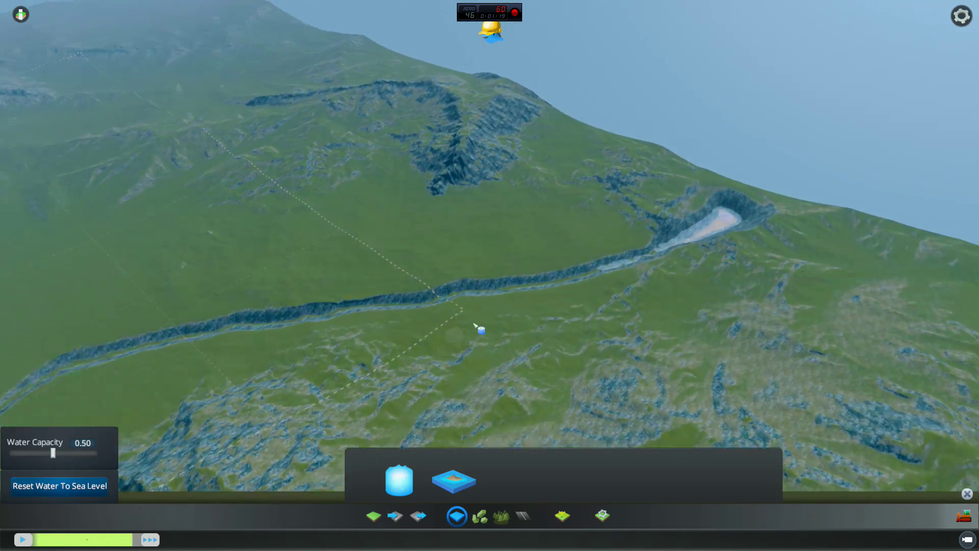
key("d")
key("w")
key("s")
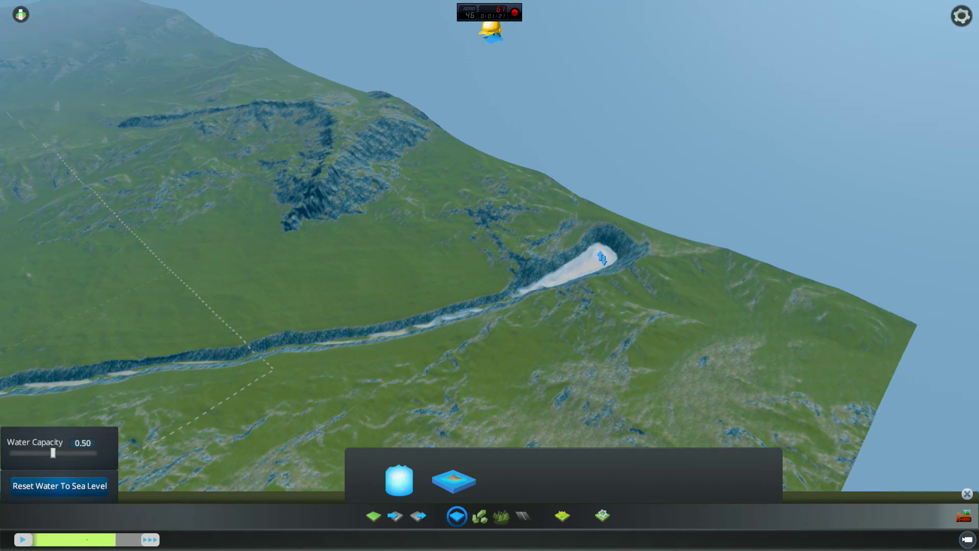
Set the water capacity to 0.56 and place a source in the main river bed where it crosses the dashed boundary.
scroll(693, 313, "down", 3)
key("s")
key("a")
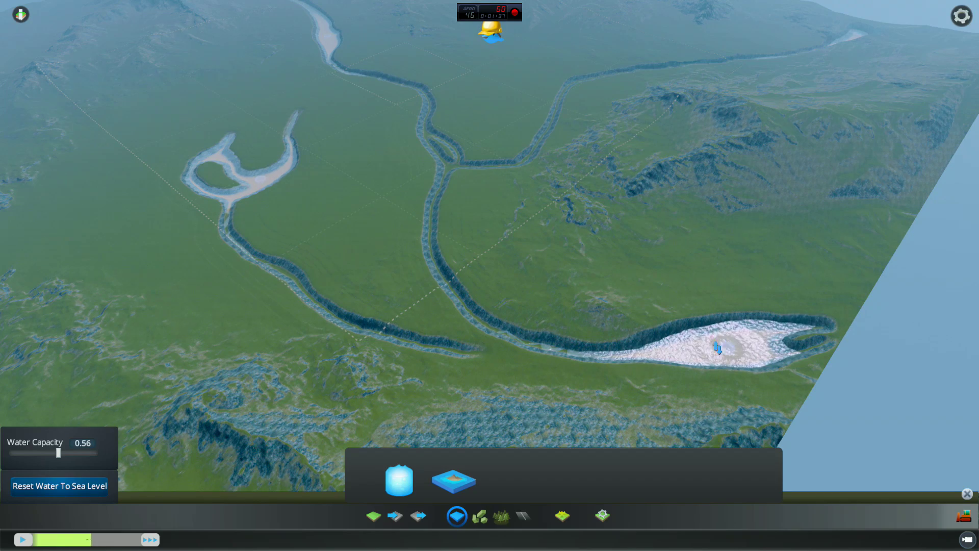
left_click(450, 283)
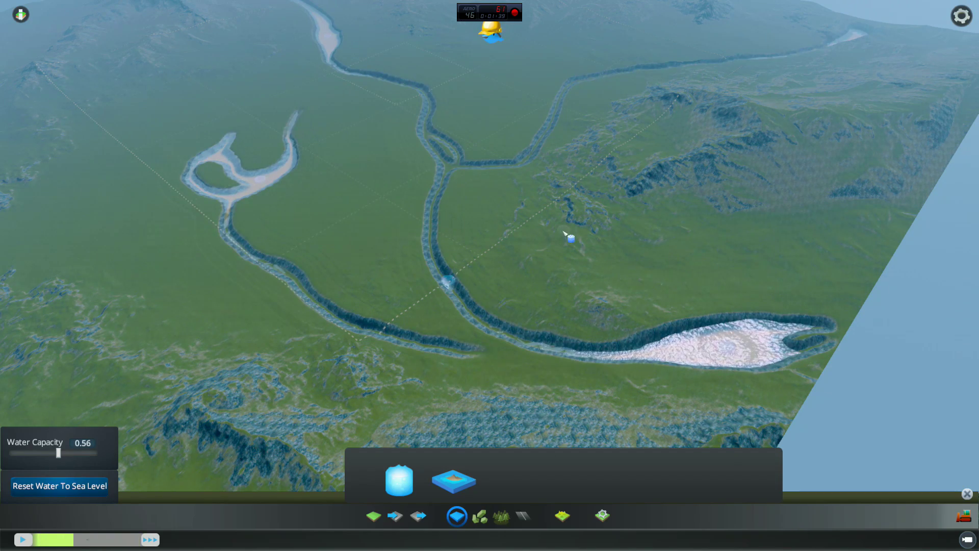
Place another water source with capacity 0.56 in the main river bed close to its far end at the map edge.
key("w")
key("a")
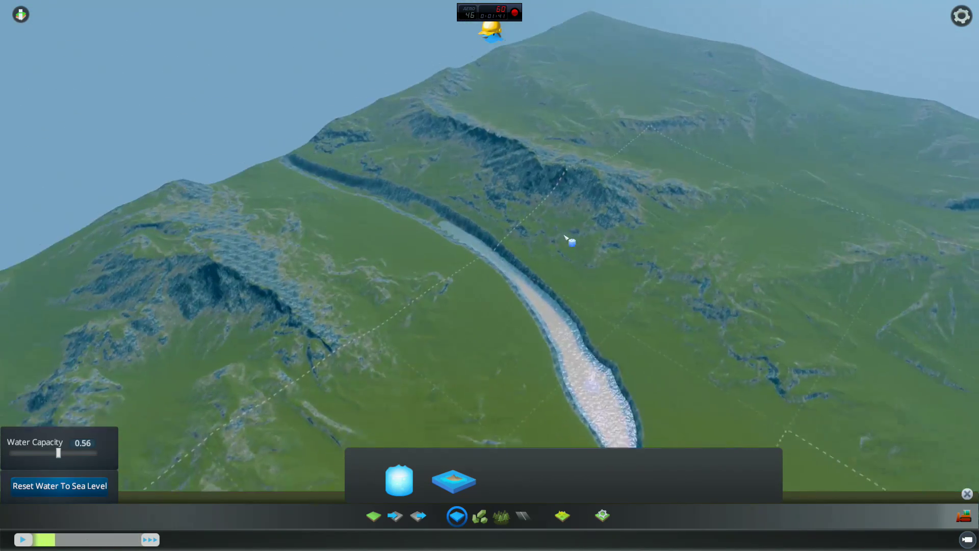
left_click(417, 220)
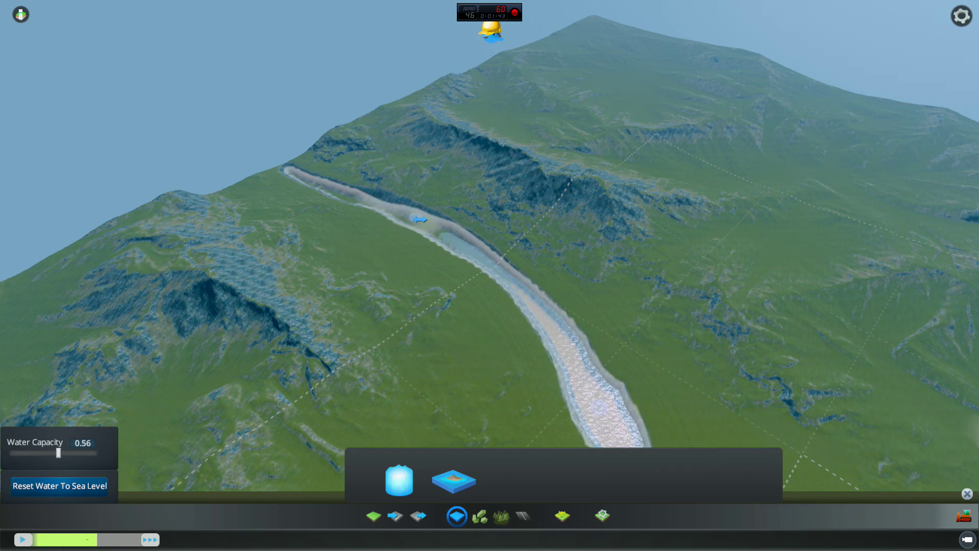
Place a water source with capacity 0.56 near the outer tip of the main river bed and check the map requirements list.
left_click(318, 184)
scroll(567, 239, "down", 10)
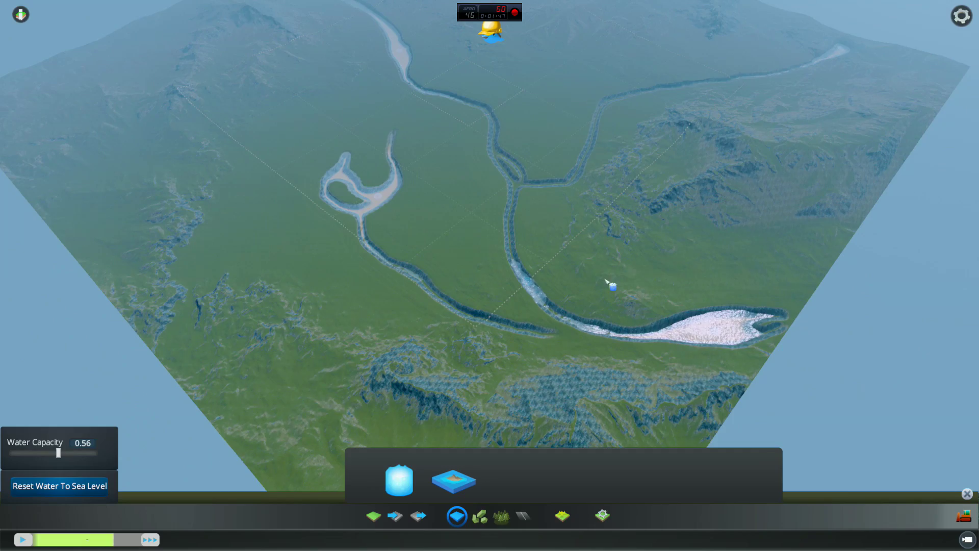
scroll(605, 280, "up", 3)
middle_click_drag(607, 286, 473, 281)
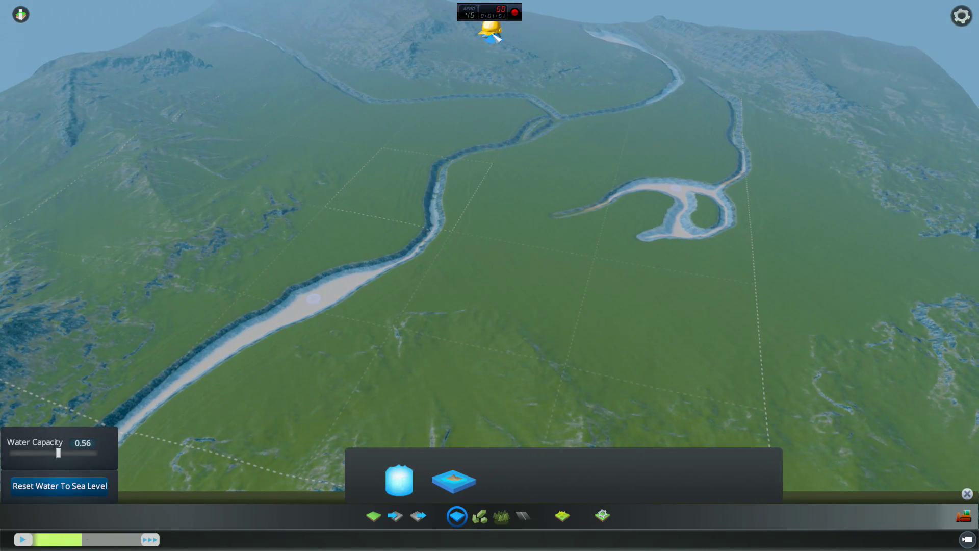
mouse_move(492, 34)
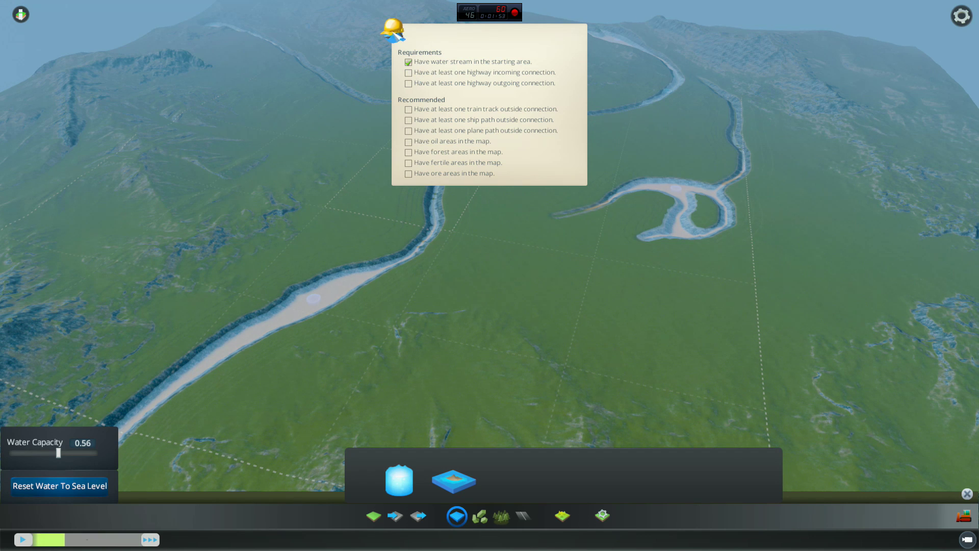
scroll(509, 207, "down", 8)
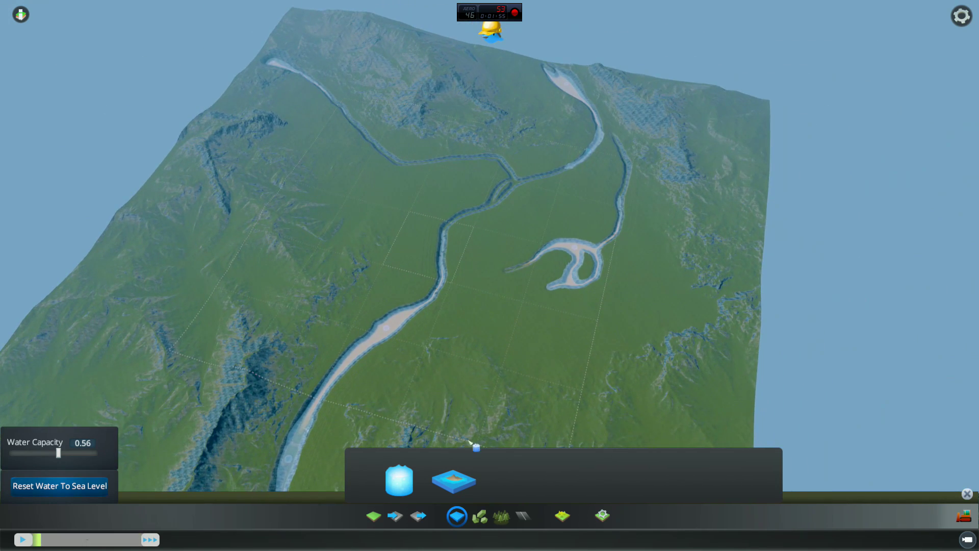
Export the heightmap as "Tropical1v2 - Test.png" in PNG format with 16-bit precision.
left_click(416, 525)
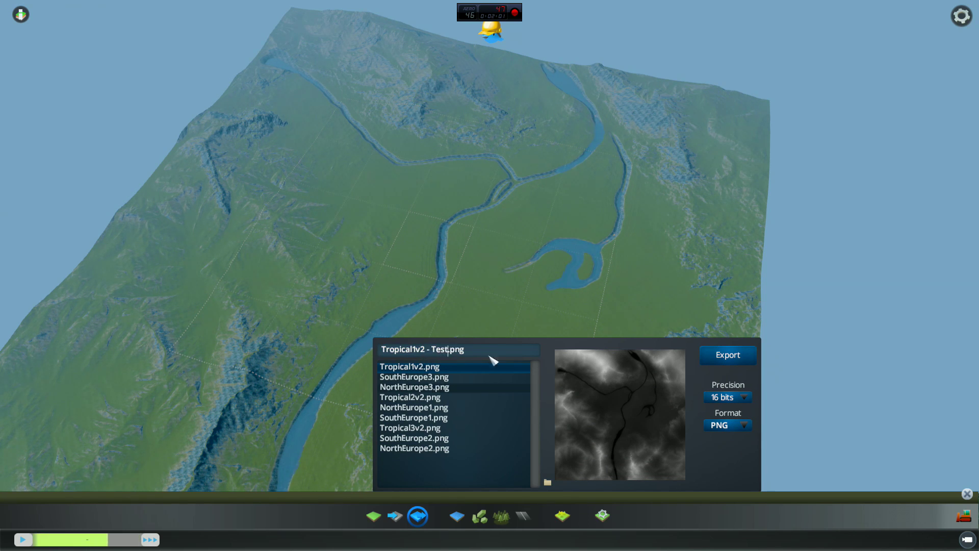
left_click(745, 397)
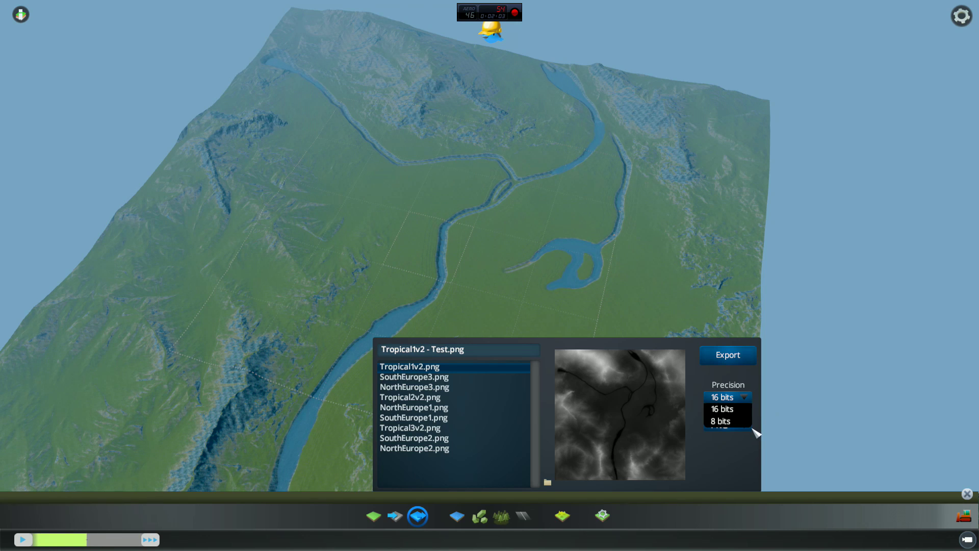
left_click(751, 454)
left_click(750, 425)
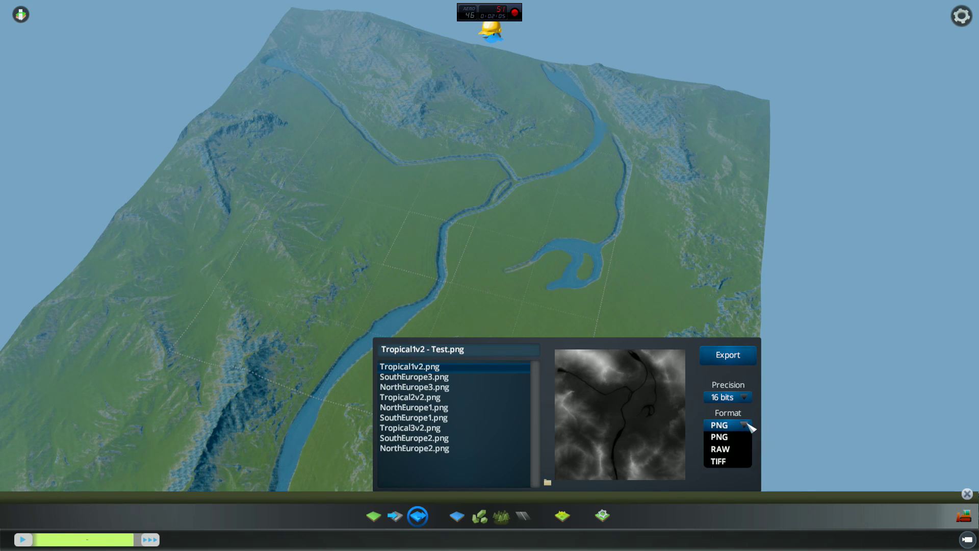
left_click(746, 353)
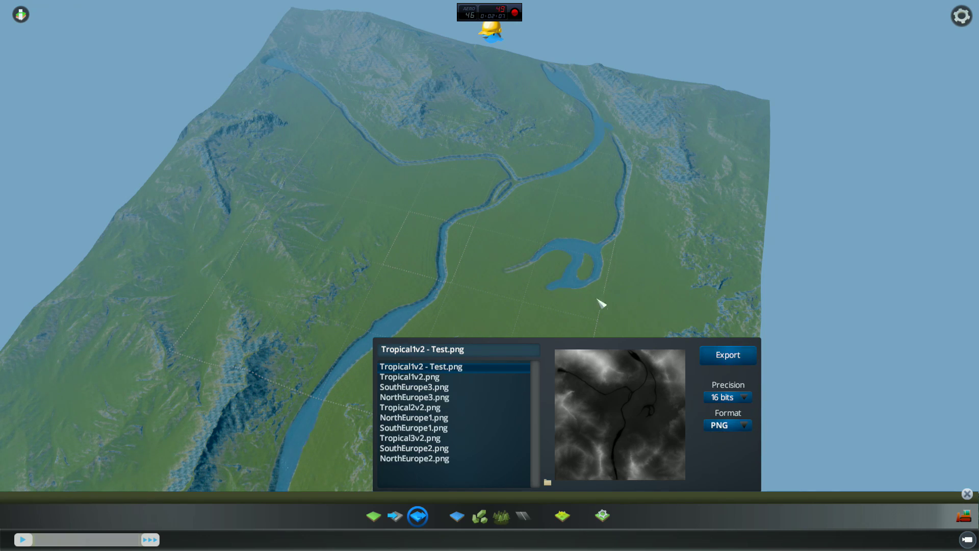
key("Escape")
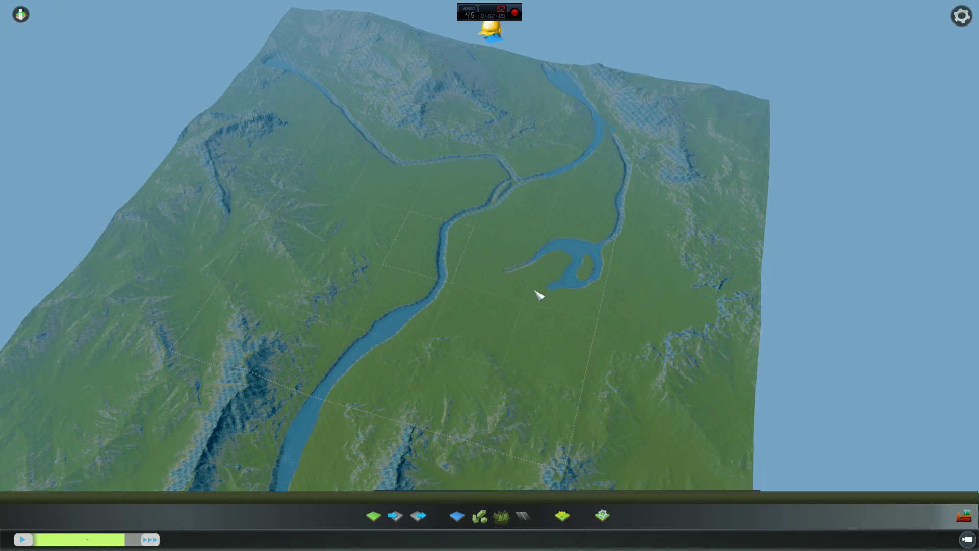
Preview the North Europe, South Europe and Tropical maps available for loading.
key("Escape")
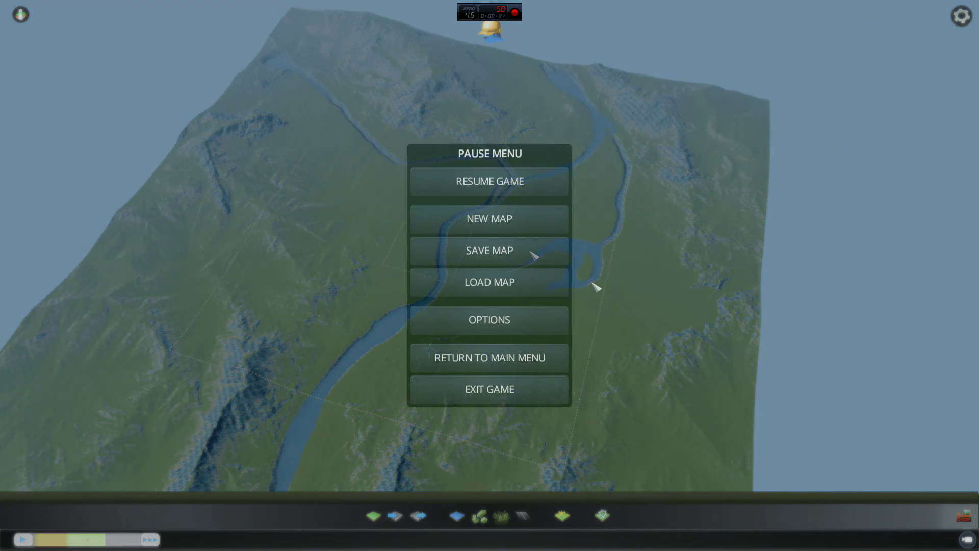
left_click(566, 281)
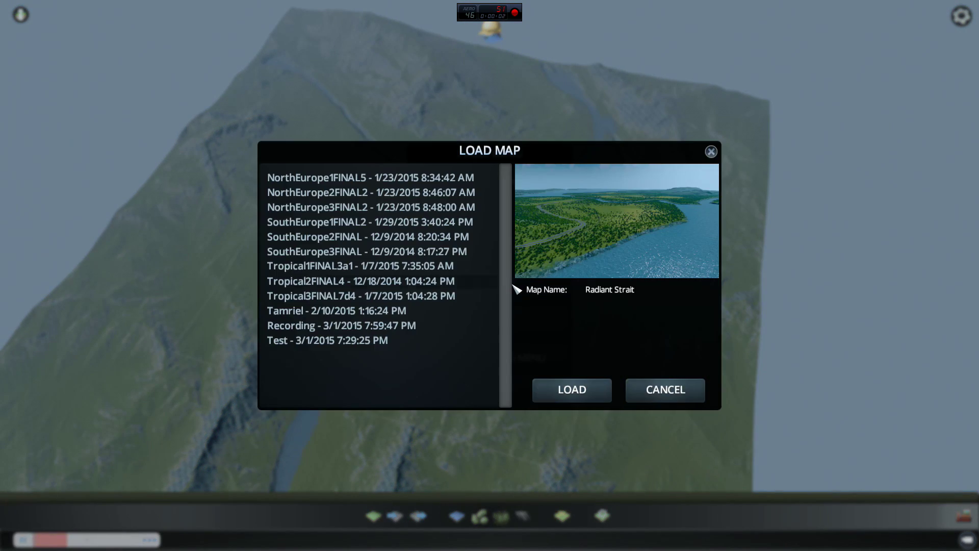
left_click(342, 177)
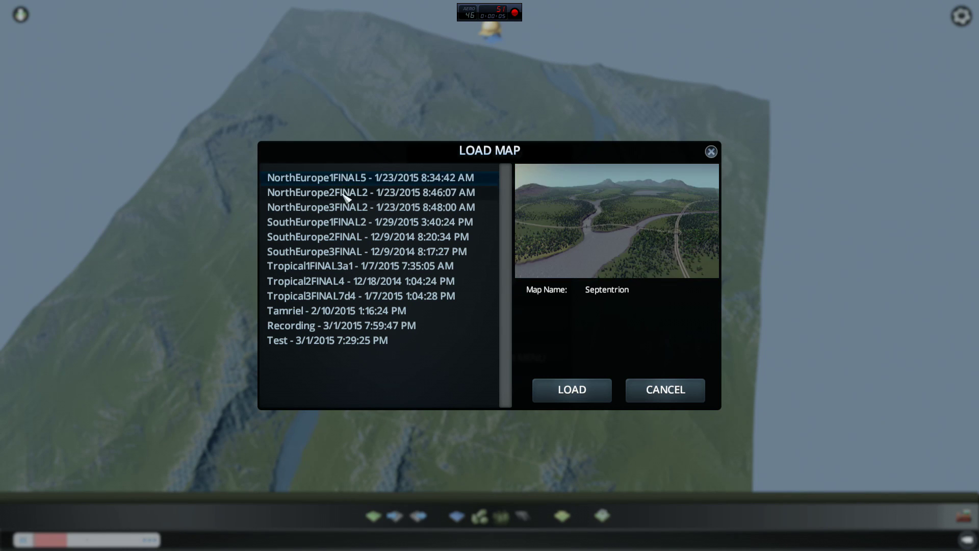
left_click(343, 194)
left_click(357, 208)
left_click(350, 224)
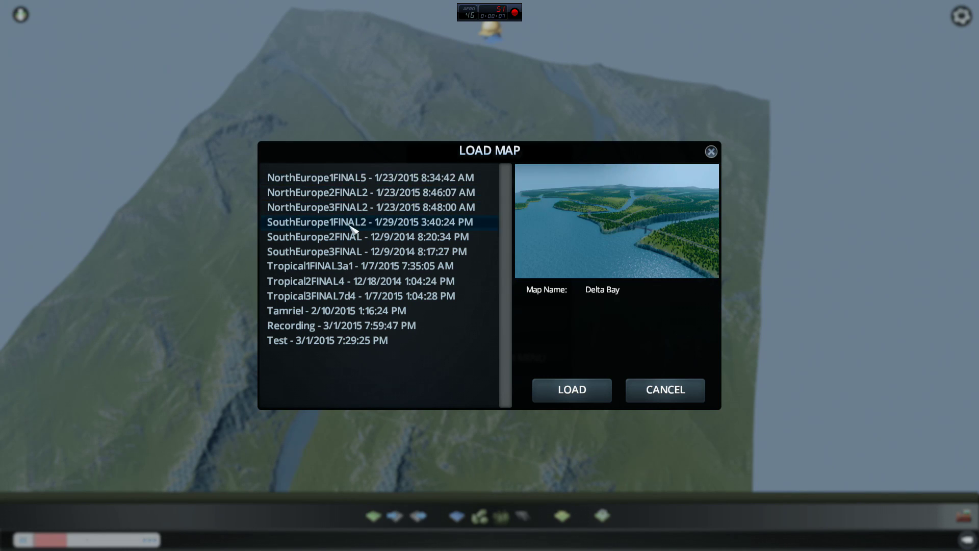
left_click(351, 237)
left_click(349, 252)
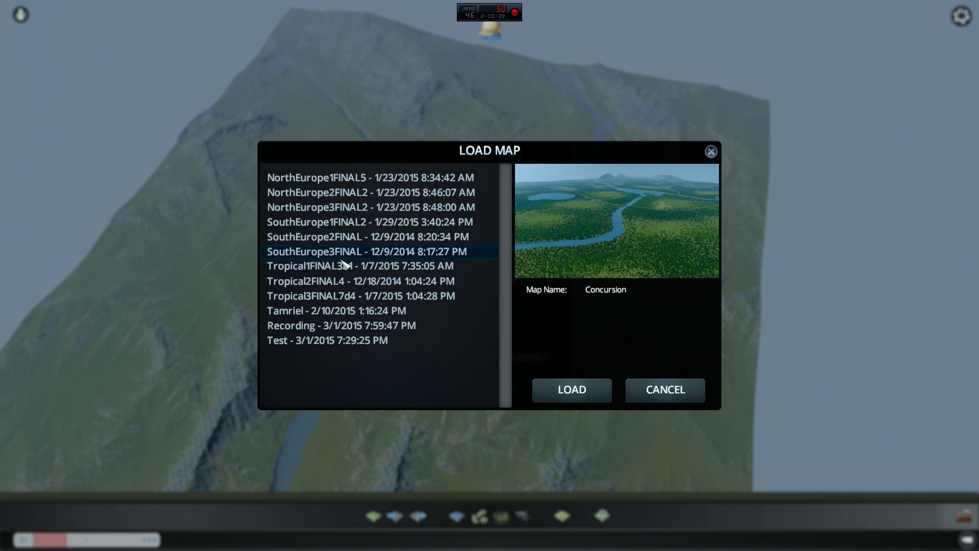
left_click(345, 265)
left_click(334, 280)
left_click(332, 297)
Compare the Tamriel and Recording maps, and load Tamriel.
left_click(340, 314)
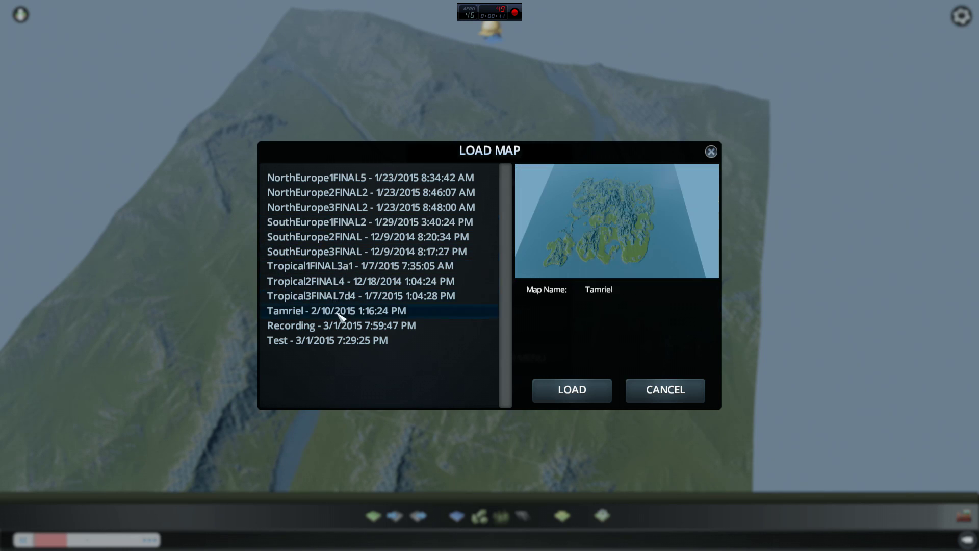
left_click(335, 330)
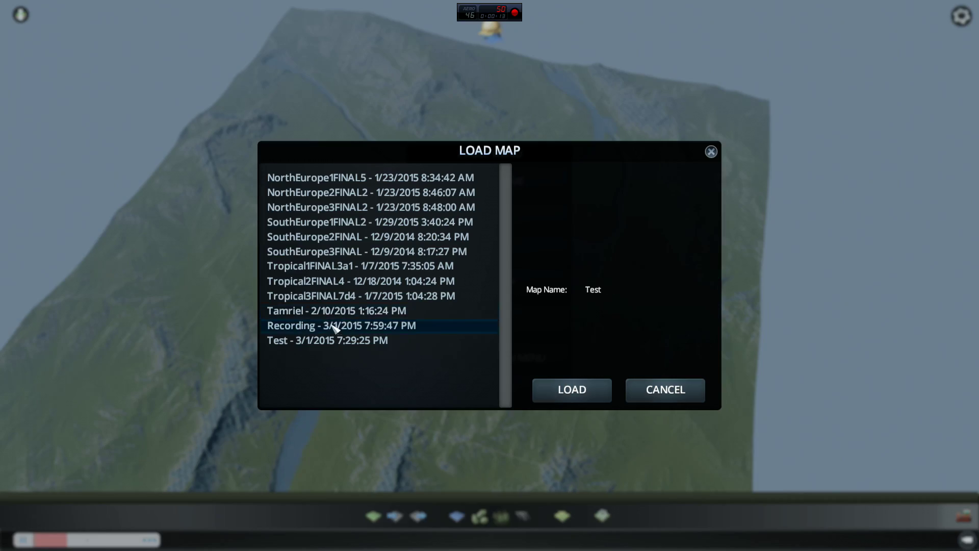
left_click(338, 315)
left_click(553, 389)
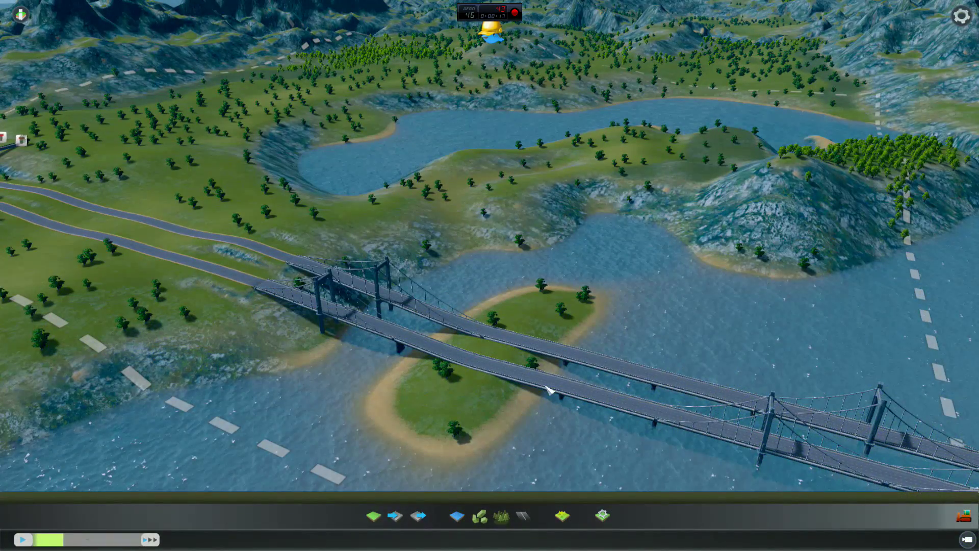
Examine the highway bridges across the sea and their outside connection at the map edge.
scroll(576, 337, "down", 5)
scroll(561, 314, "down", 5)
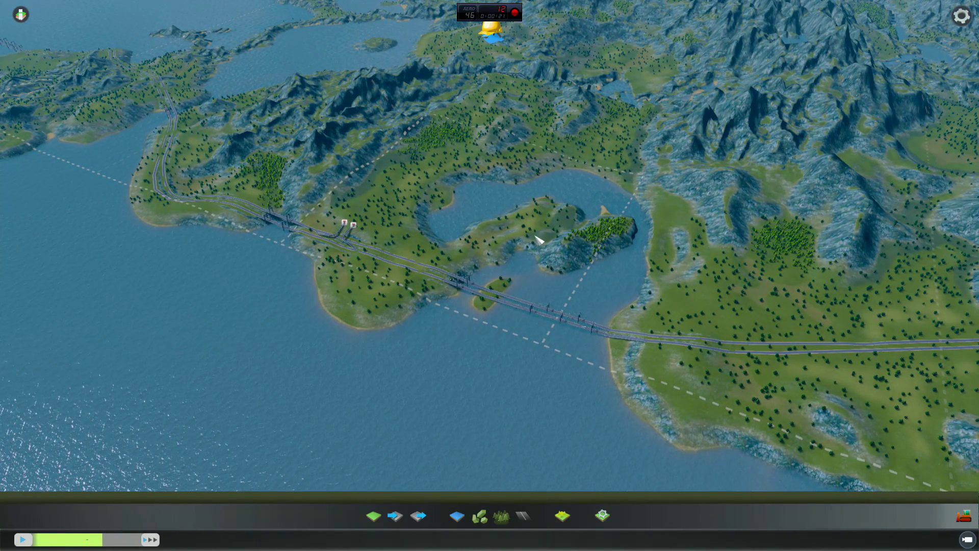
key("d")
key("s")
key("s")
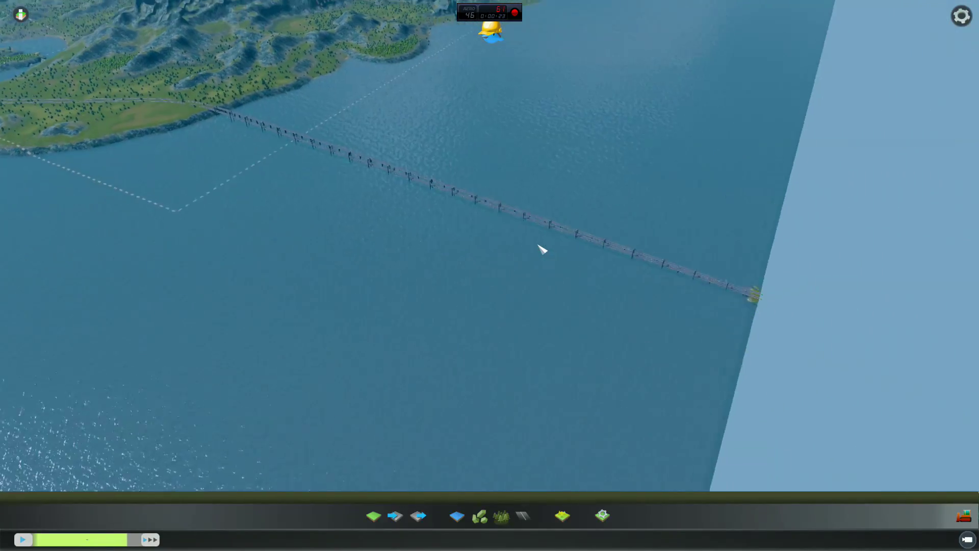
key("a")
key("w")
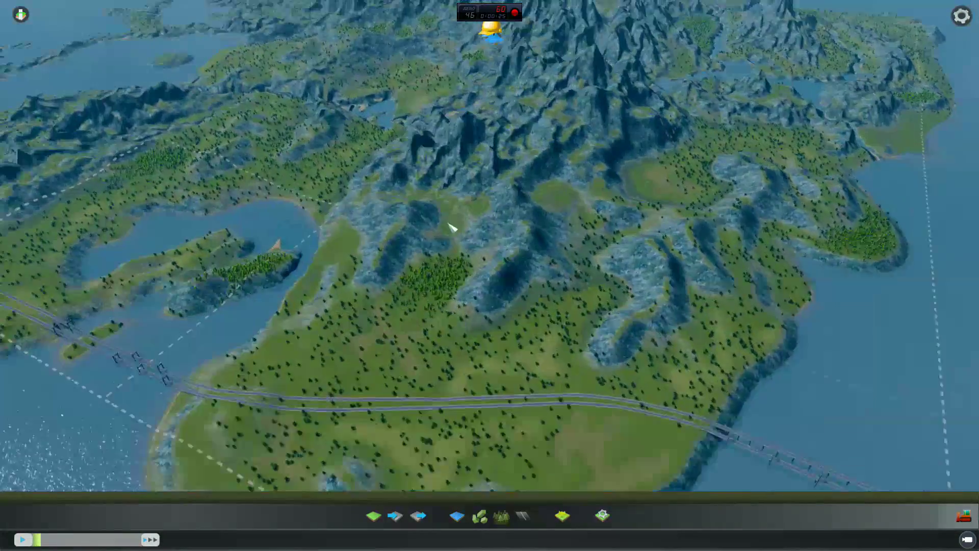
scroll(443, 235, "down", 5)
scroll(443, 240, "up", 5)
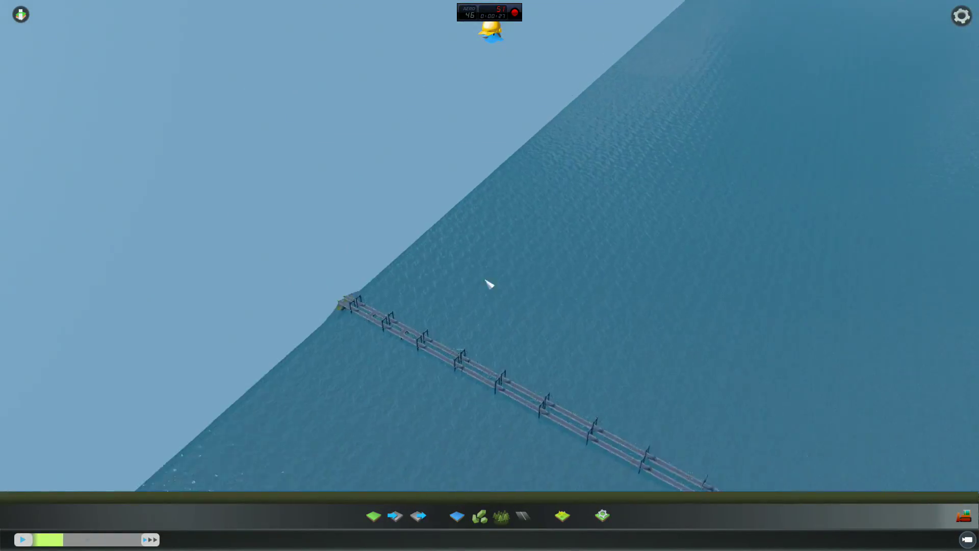
scroll(340, 301, "up", 3)
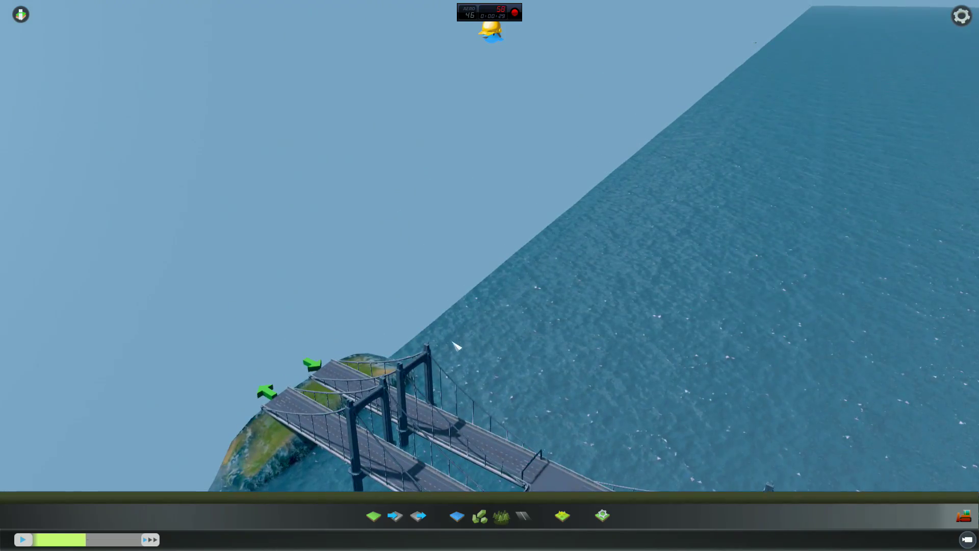
Examine the highway along the coast, the bay in the starting area and the mountains behind it.
scroll(436, 338, "down", 8)
key("s")
key("d")
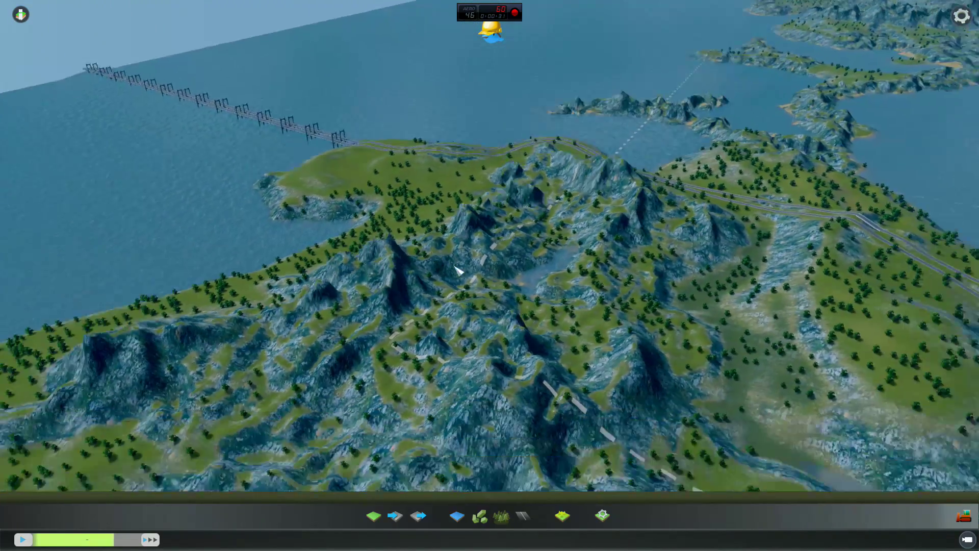
scroll(456, 268, "down", 3)
key("d")
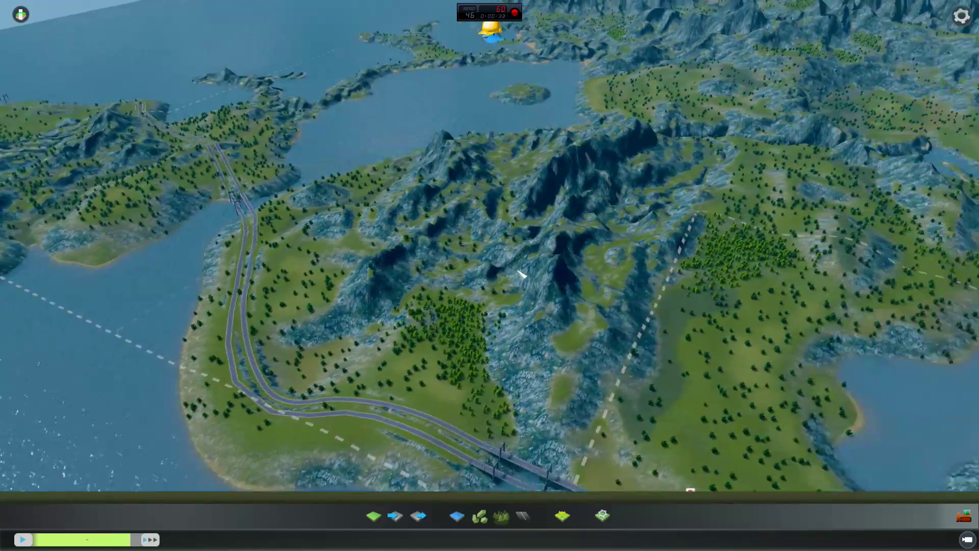
scroll(516, 275, "down", 2)
key("d")
key("s")
scroll(508, 265, "up", 3)
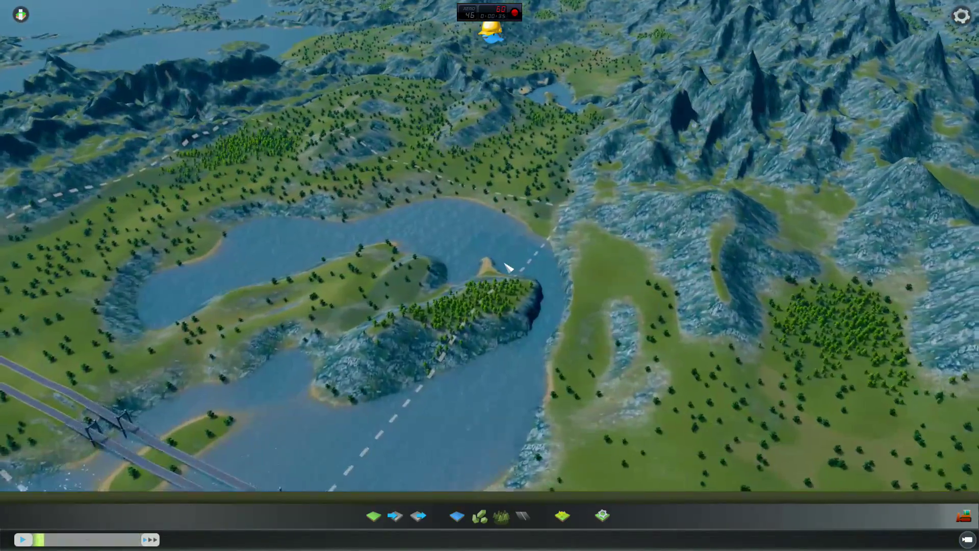
scroll(511, 269, "down", 3)
key("w")
key("d")
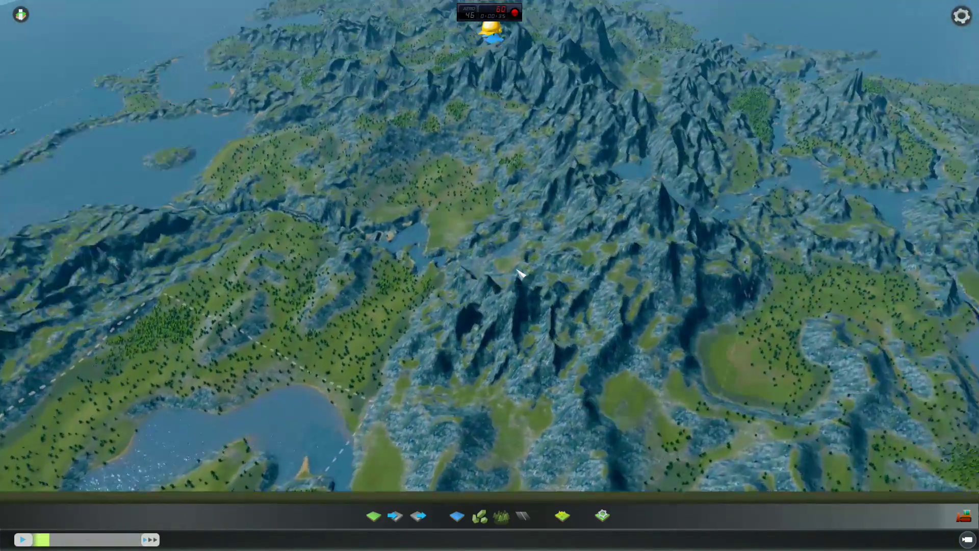
Survey the far side of the landmass, its inland waterways and the terrain behind the starting area.
key("w")
key("d")
scroll(518, 271, "down", 3)
key("d")
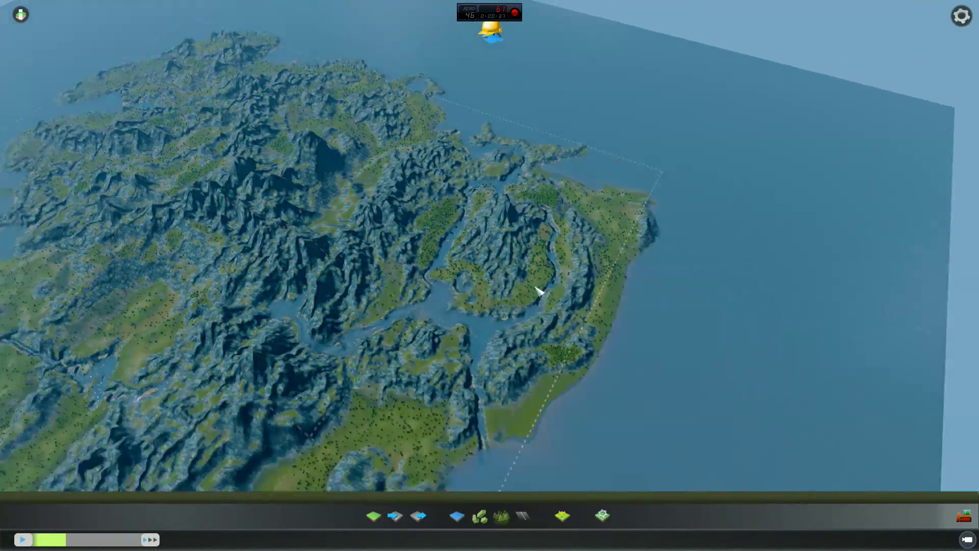
key("s")
scroll(494, 229, "up", 2)
middle_click_drag(510, 216, 601, 197)
key("w")
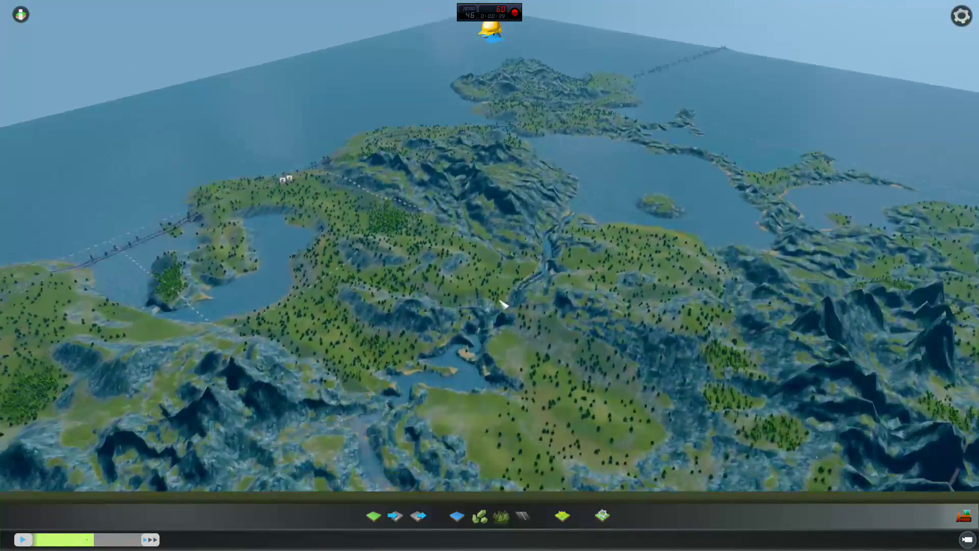
scroll(502, 303, "down", 3)
Load the SouthEurope1FINAL2 (Delta Bay) map and look over its rivers and highways.
key("Escape")
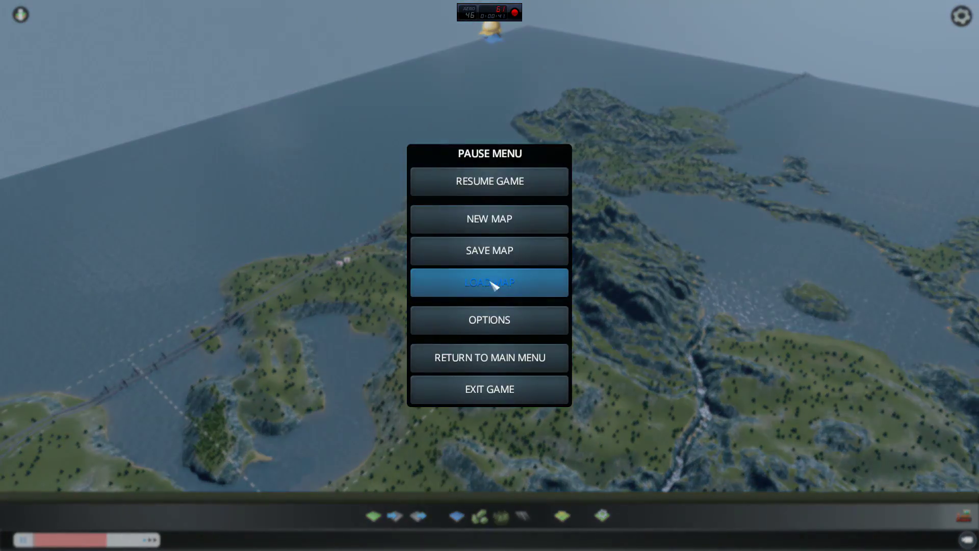
left_click(522, 288)
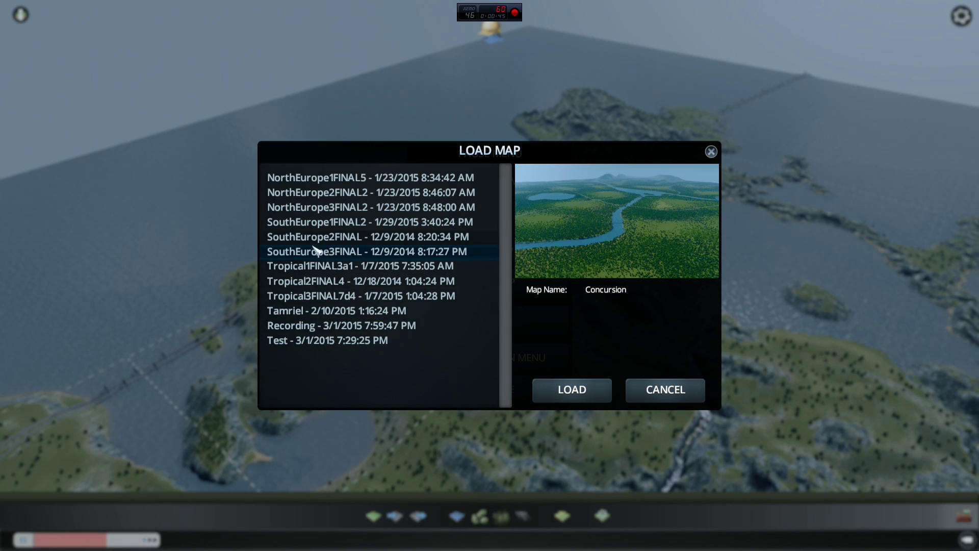
left_click(304, 206)
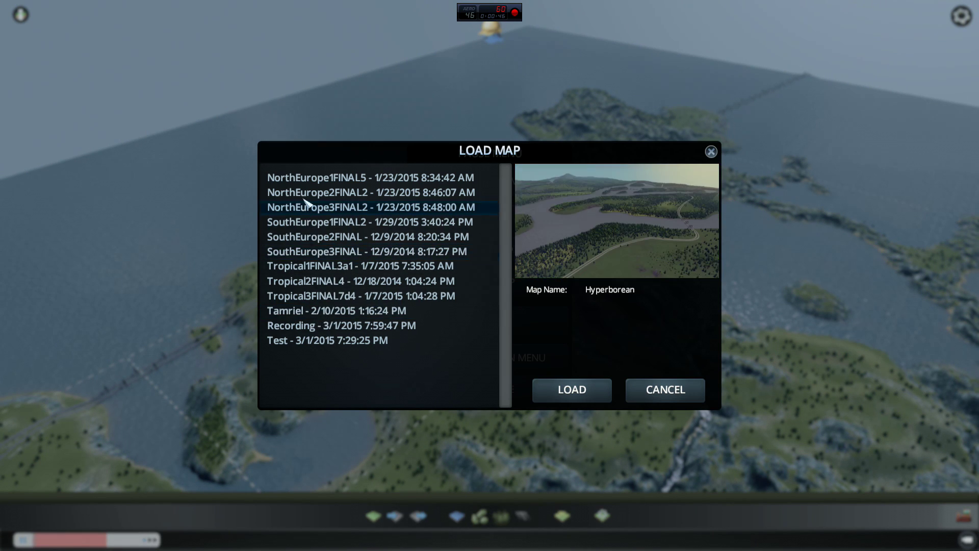
left_click(342, 253)
left_click(351, 224)
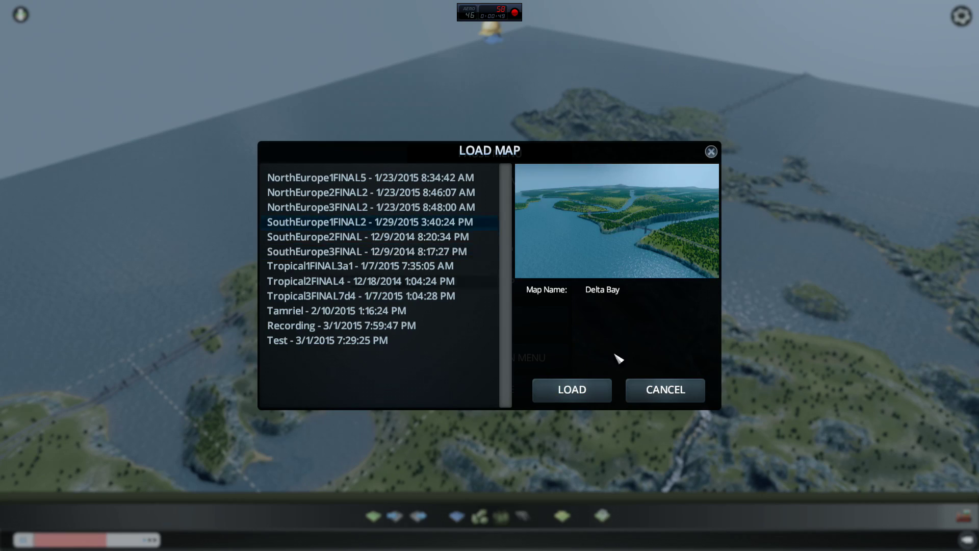
left_click(576, 397)
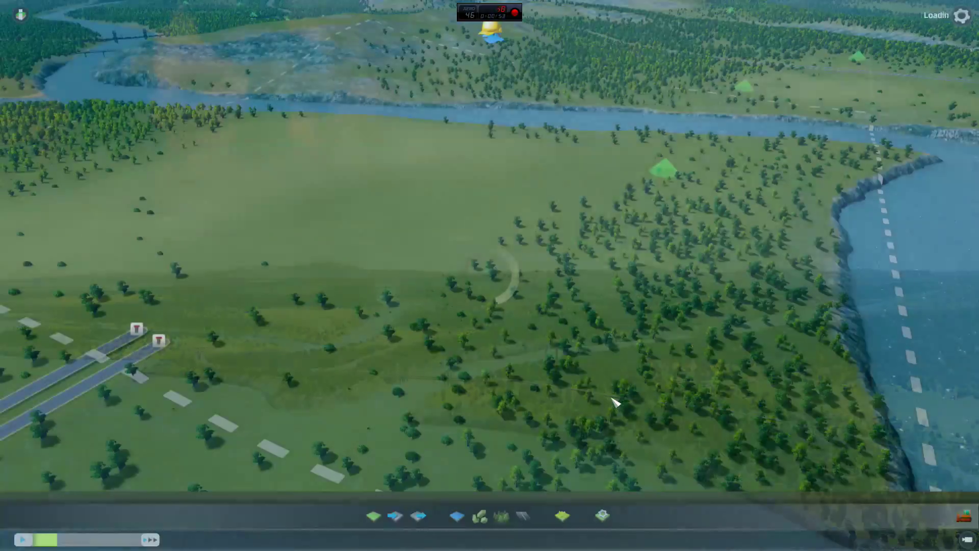
scroll(605, 394, "down", 5)
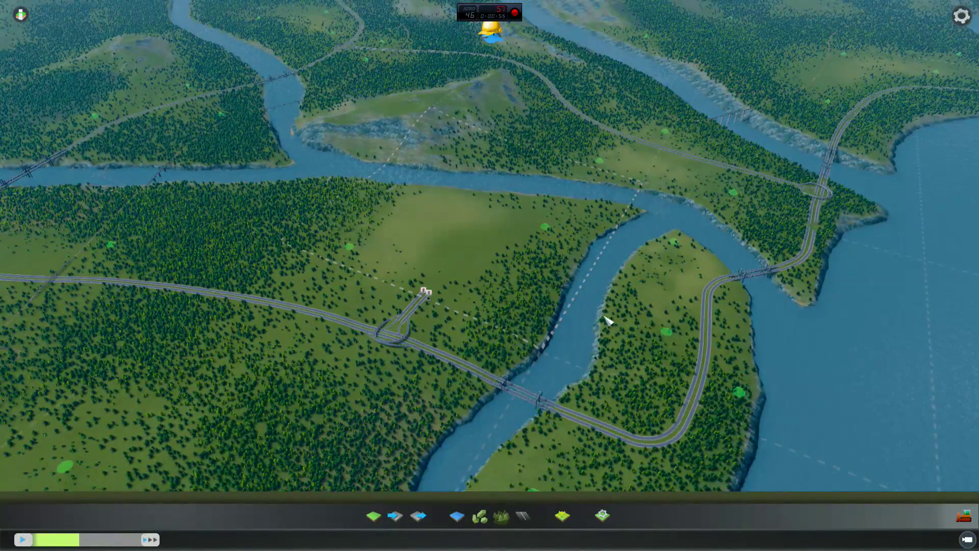
scroll(607, 319, "up", 5)
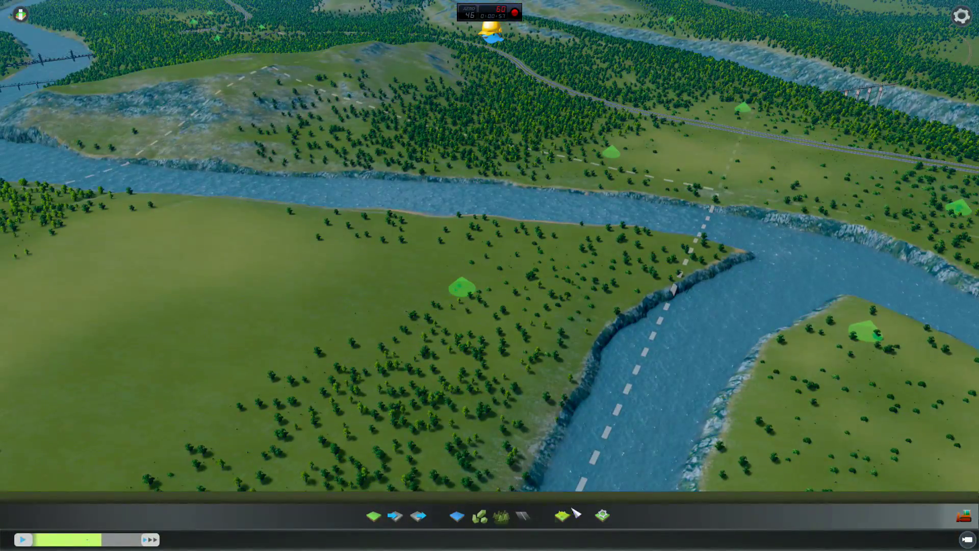
Place a wildlife spawn point on the grassy clearing beside the existing one near the river.
left_click(563, 516)
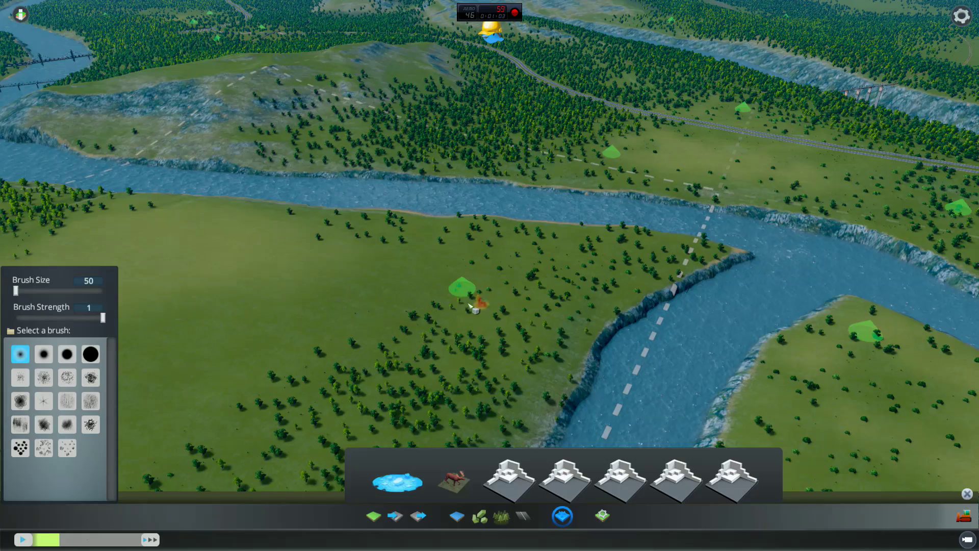
left_click(454, 482)
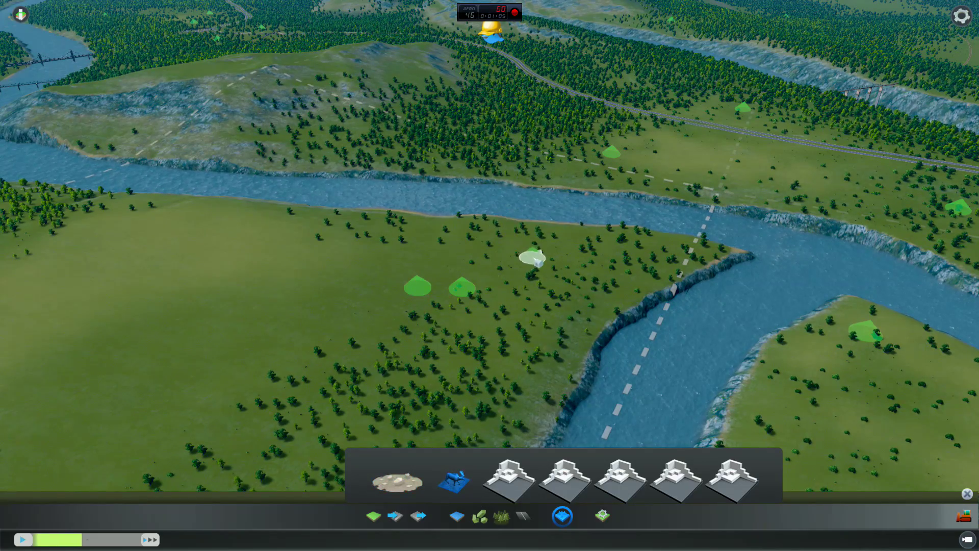
key("Escape")
Survey the Delta Bay map's rivers, islands and bays, and the forested mountains near the map edge.
scroll(544, 290, "down", 10)
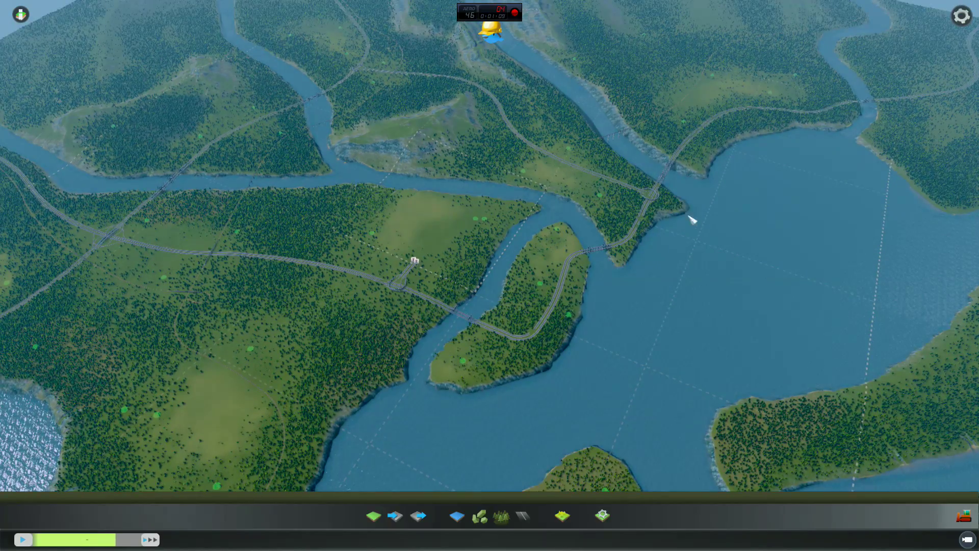
scroll(660, 205, "up", 4)
scroll(465, 315, "down", 8)
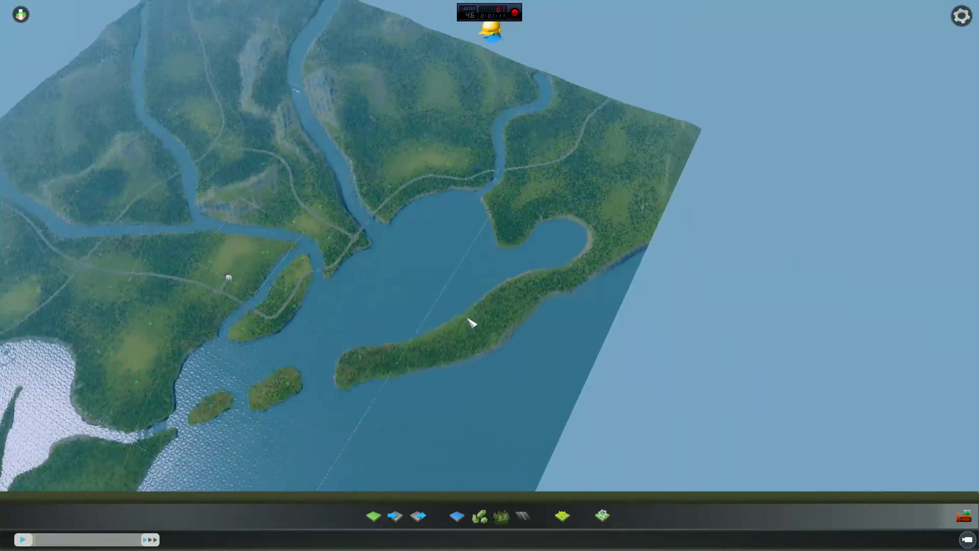
key("a")
scroll(531, 217, "up", 3)
key("d")
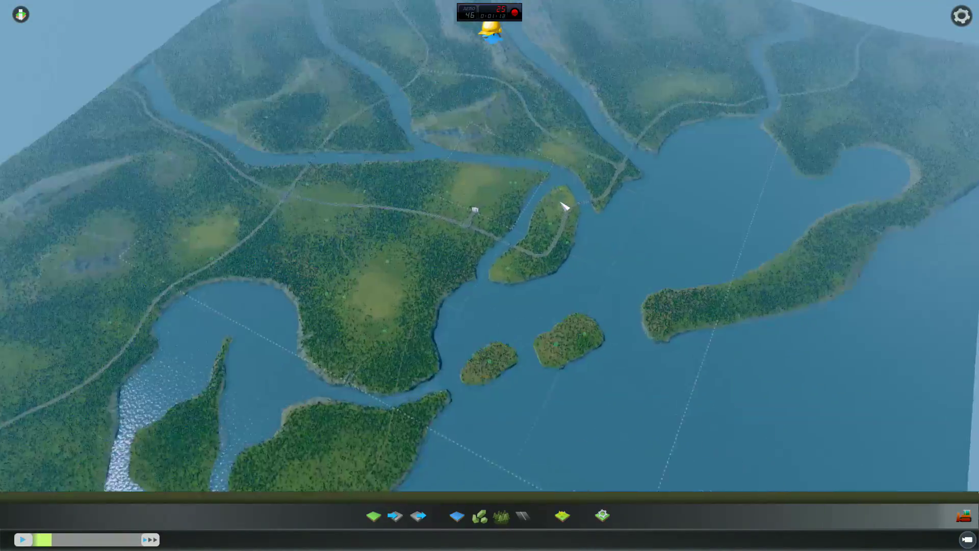
key("a")
key("a")
scroll(496, 245, "up", 3)
scroll(496, 246, "down", 3)
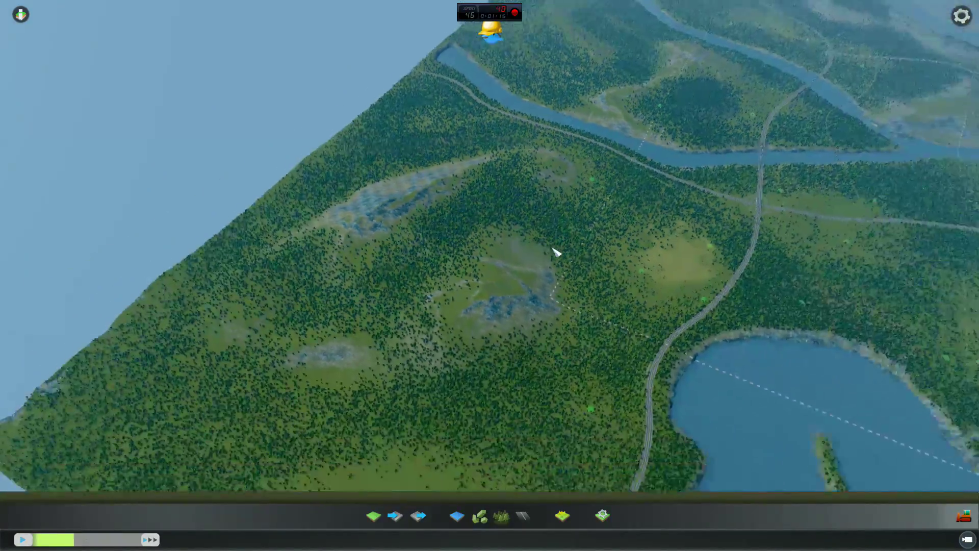
key("d")
key("d")
key("s")
middle_click_drag(551, 248, 474, 249)
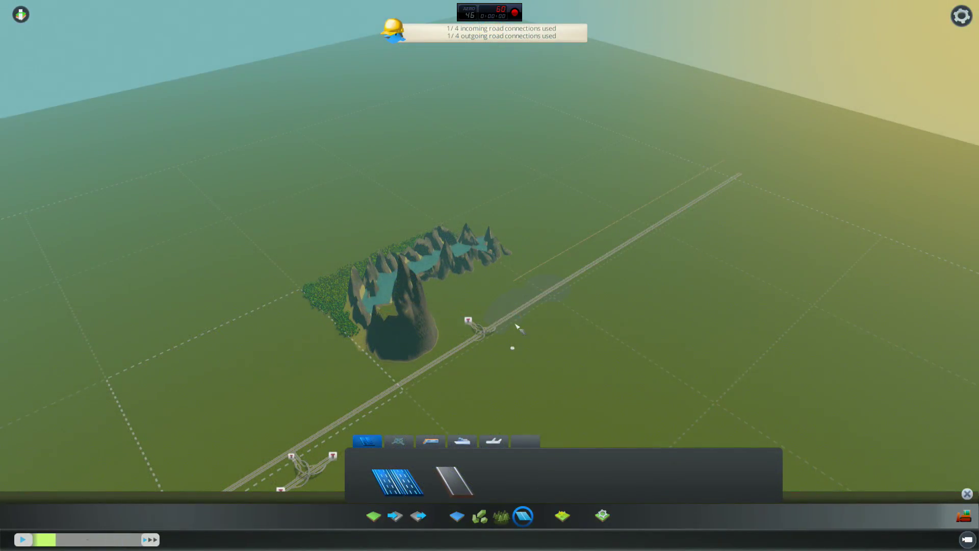
Examine the highway on the flat map and its two open ends just beyond the dashed area boundary.
mouse_move(517, 327)
middle_mouse_down()
mouse_move(459, 338)
mouse_move(418, 331)
mouse_move(705, 287)
middle_mouse_up()
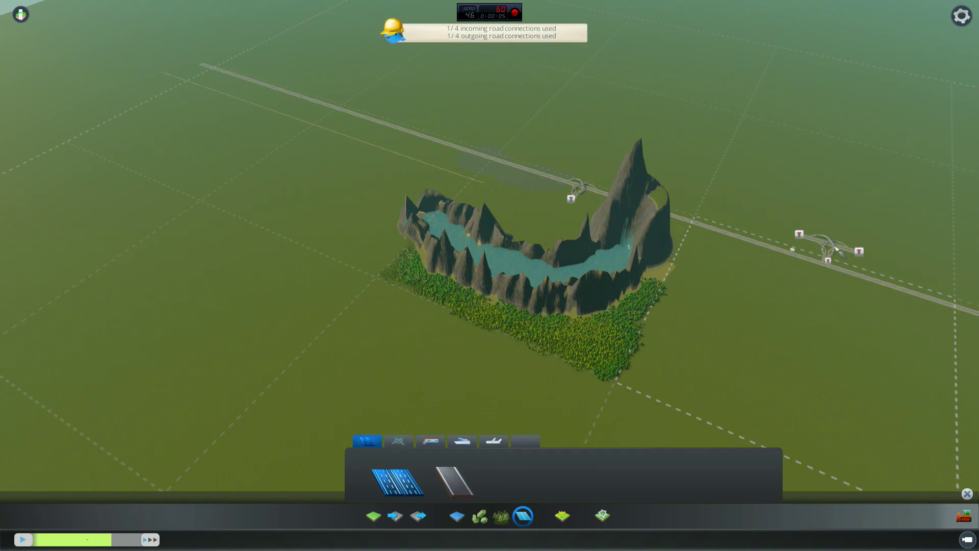
key("a")
key("w")
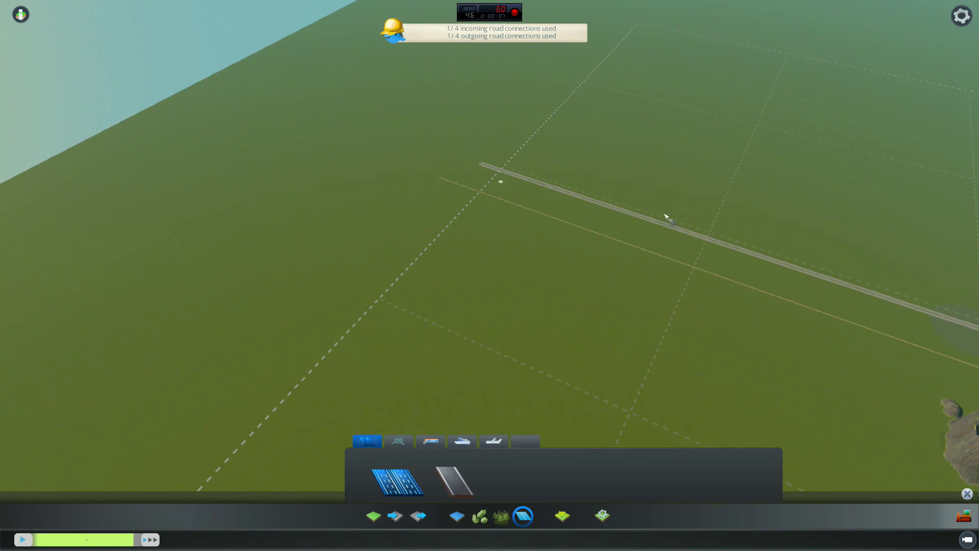
middle_click_drag(542, 200, 485, 291)
scroll(485, 290, "up", 3)
key("w")
key("a")
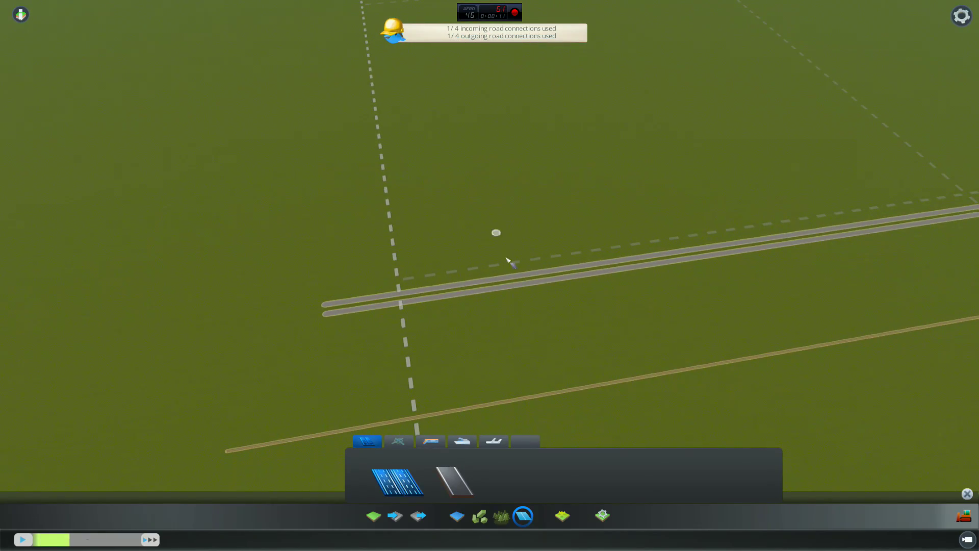
middle_click_drag(466, 292, 623, 238)
key("s")
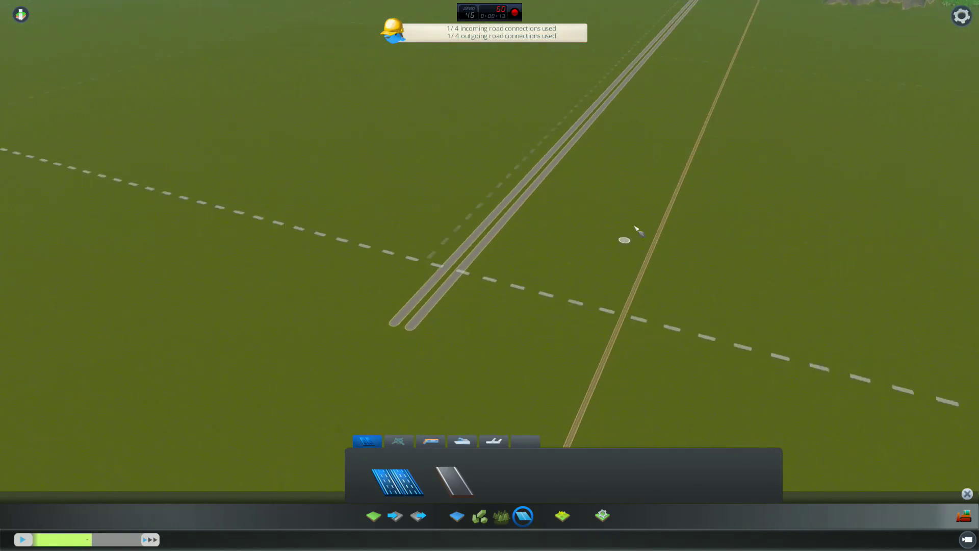
scroll(623, 238, "down", 3)
scroll(506, 268, "down", 5)
scroll(516, 207, "up", 5)
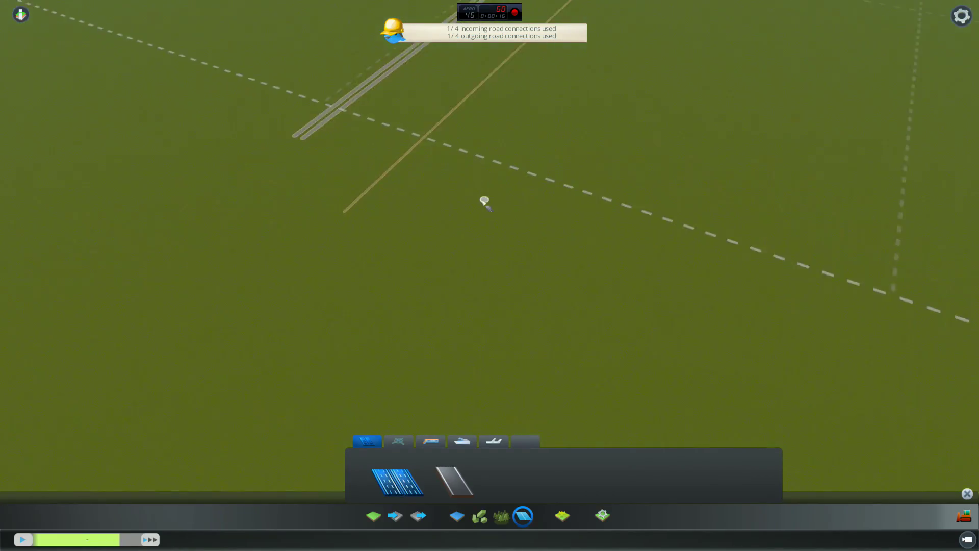
scroll(557, 203, "up", 2)
scroll(553, 204, "up", 4)
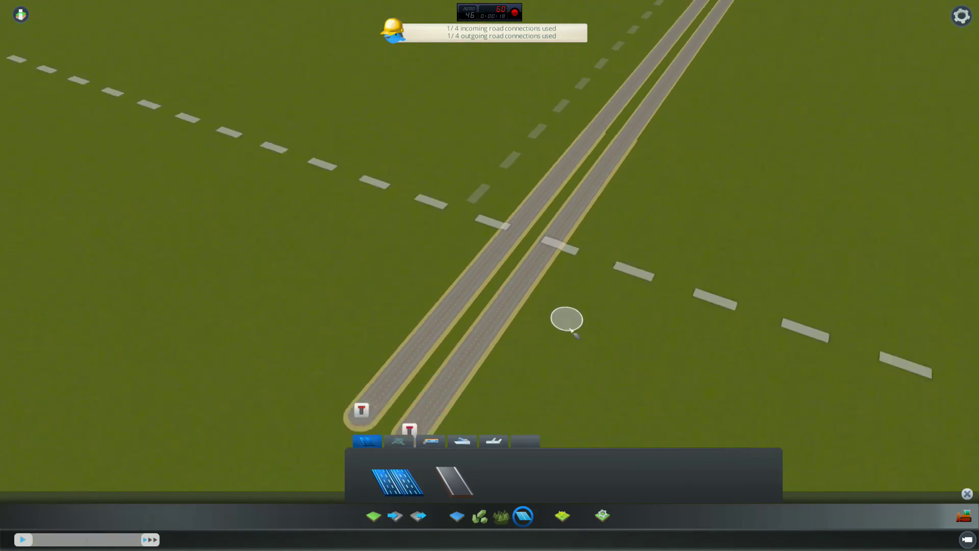
Extend one highway carriageway from its open end straight to the map edge as an outgoing connection.
key("s")
middle_click_drag(632, 326, 504, 237)
scroll(506, 239, "down", 1)
scroll(466, 275, "up", 2)
scroll(403, 224, "down", 5)
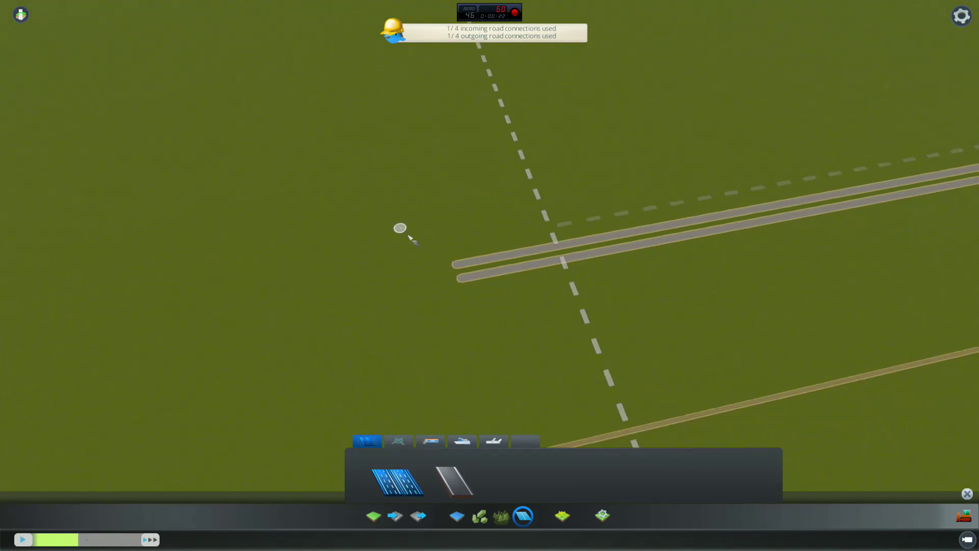
left_click(457, 263)
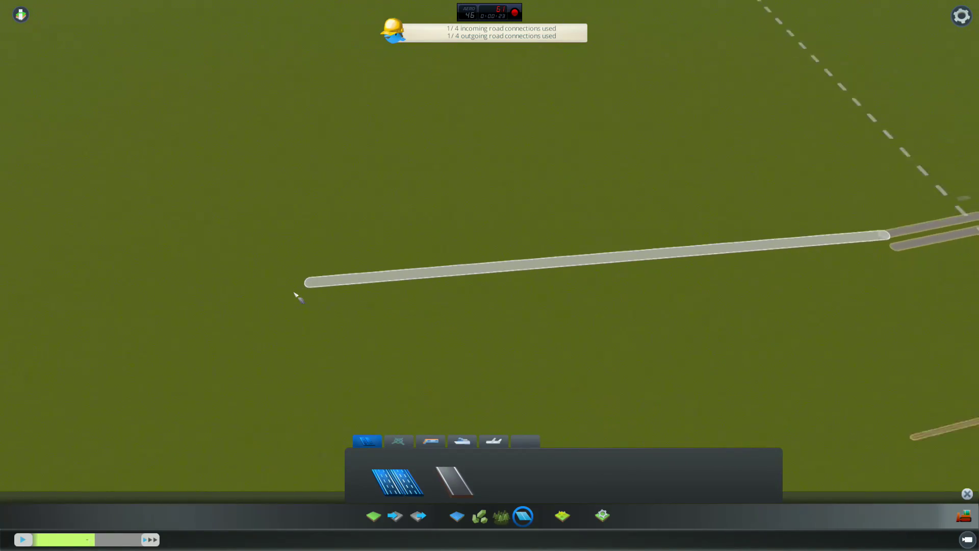
key("a")
key("s")
scroll(306, 235, "down", 5)
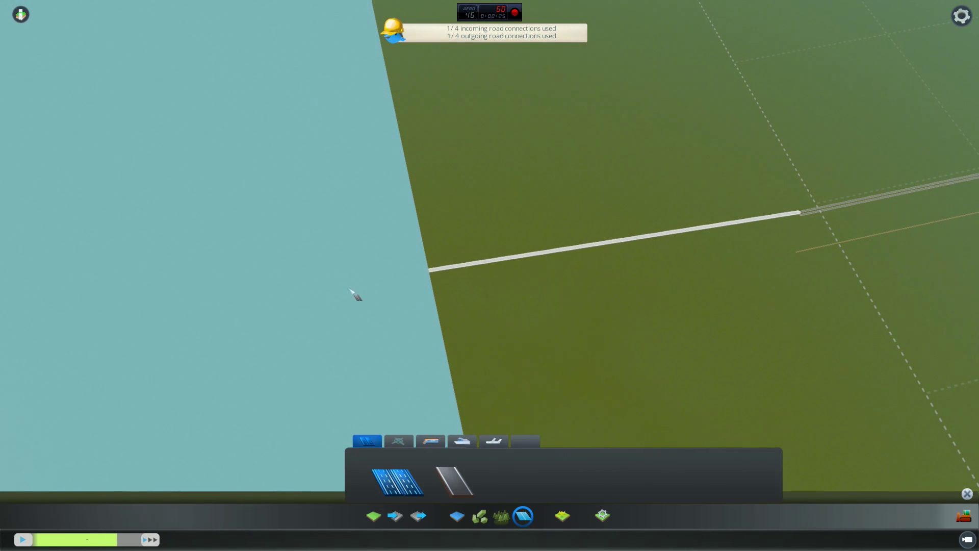
middle_click_drag(351, 290, 352, 309)
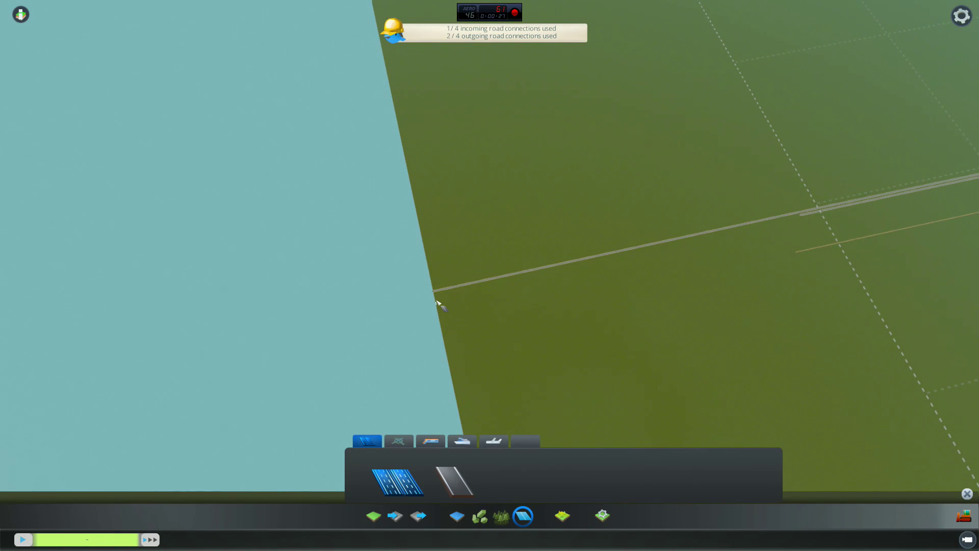
Extend the second highway carriageway parallel to the first up to the map edge as an incoming connection.
key("d")
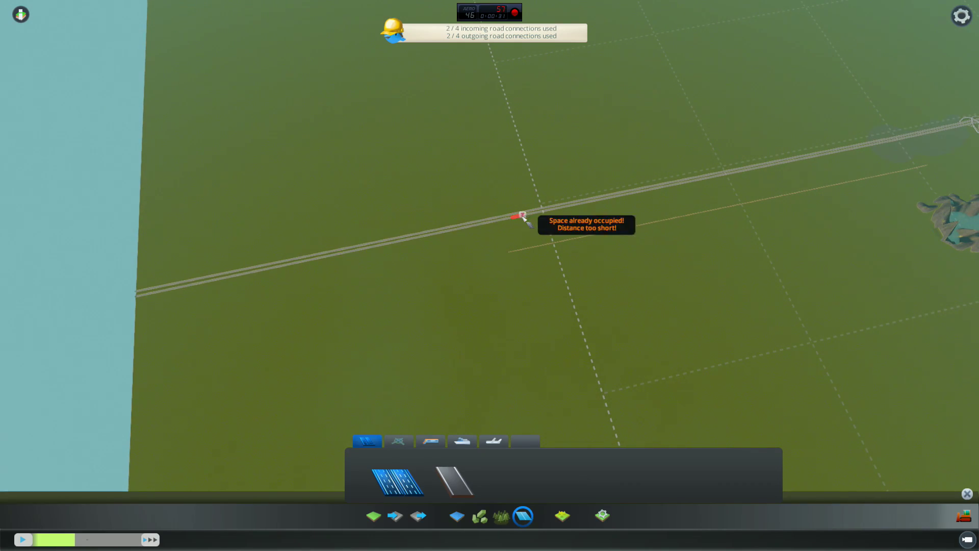
left_click(528, 219)
scroll(289, 269, "up", 5)
key("a")
key("s")
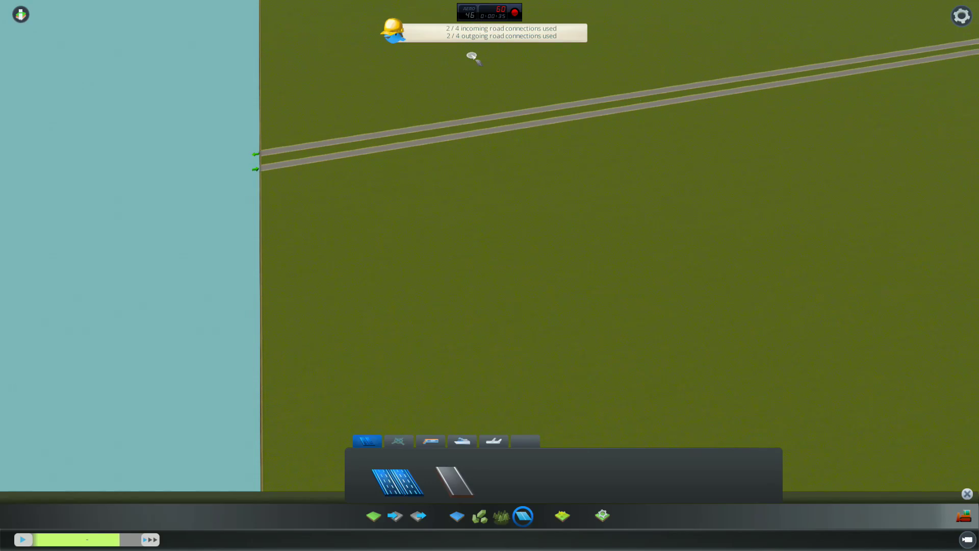
Check the highway's connection at the opposite map edge and its interchanges along the way.
scroll(605, 116, "down", 8)
key("d")
key("w")
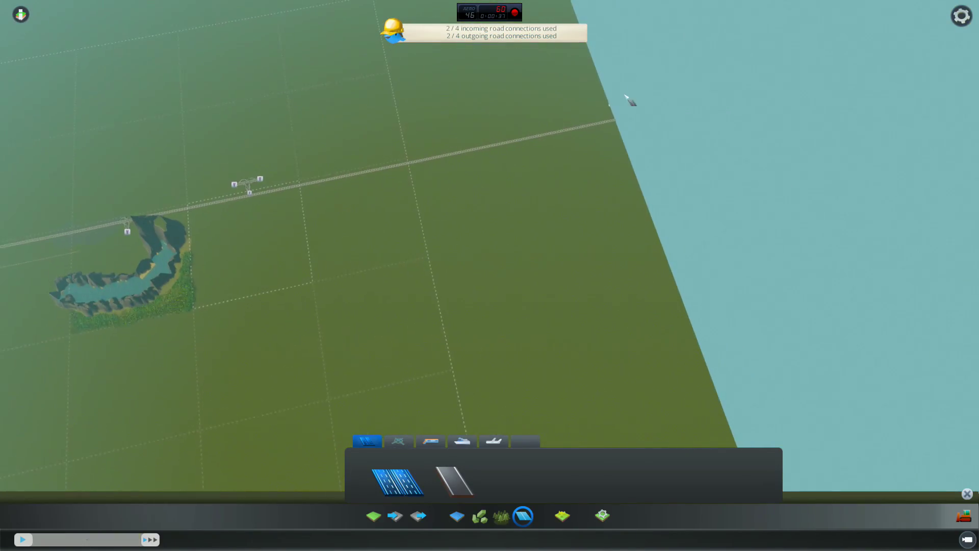
scroll(405, 212, "up", 5)
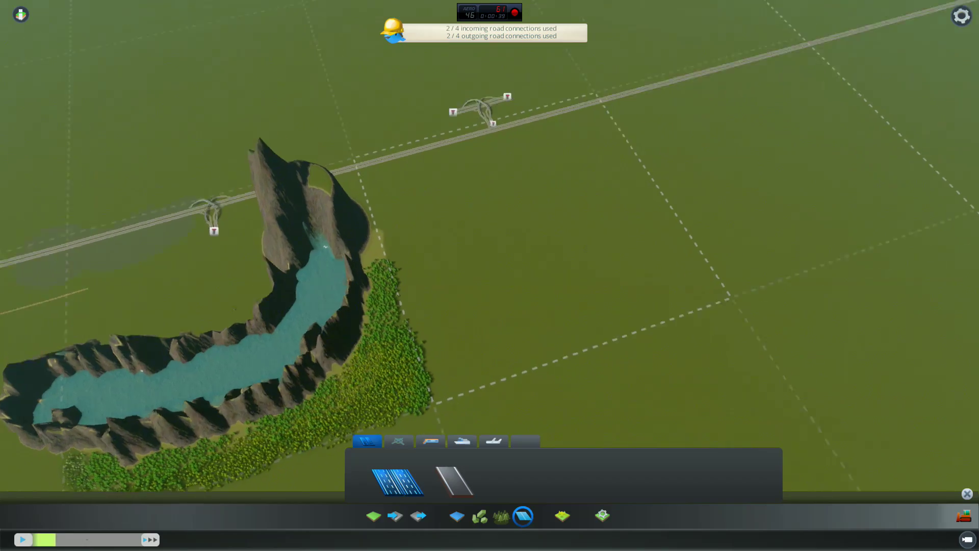
middle_click_drag(405, 212, 498, 271)
scroll(499, 270, "down", 6)
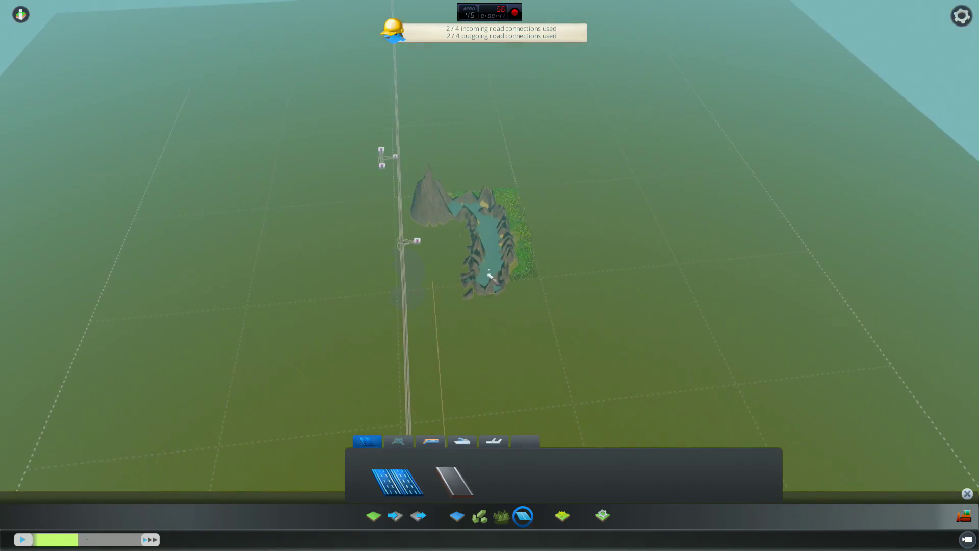
Examine the tall peak, the lake ringed by rock spires and the surrounding forest from different sides.
scroll(568, 262, "up", 4)
middle_click_drag(568, 262, 530, 278)
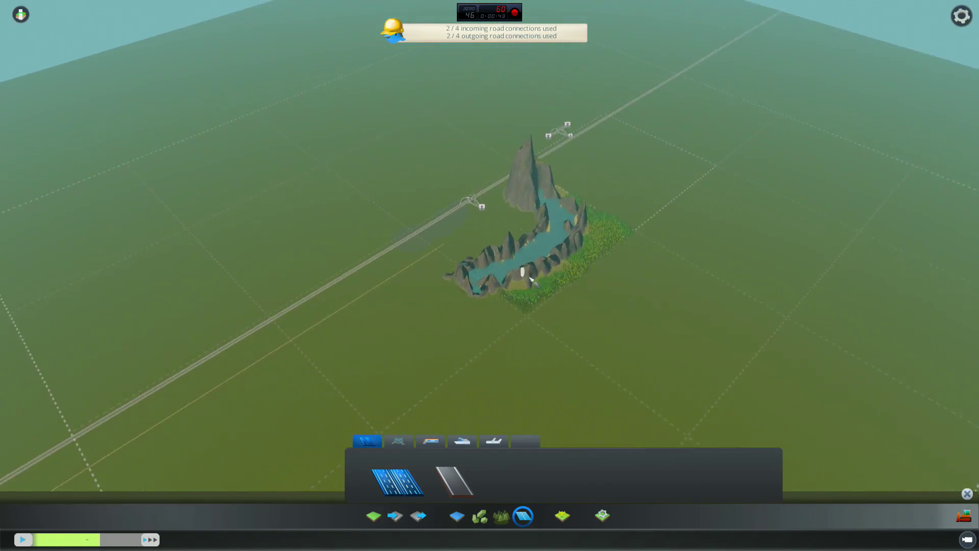
key("d")
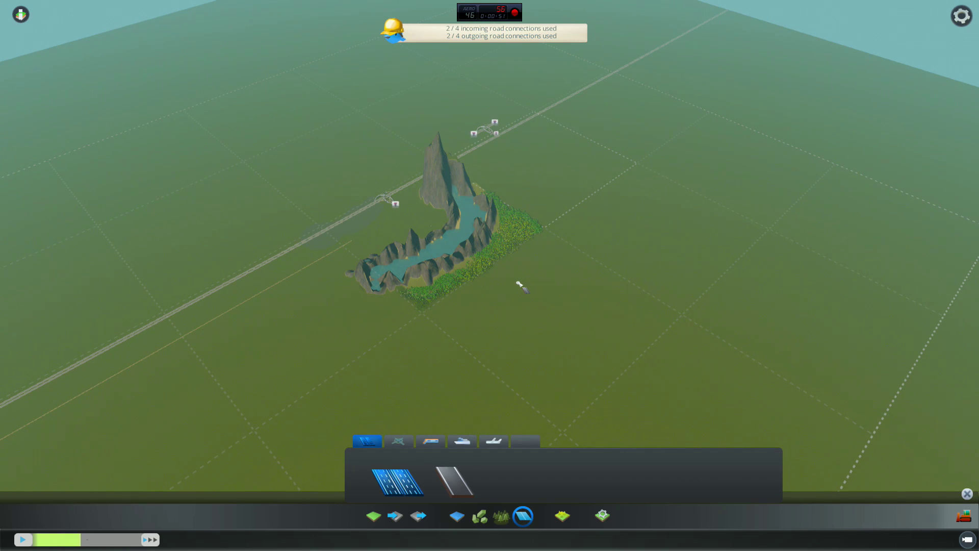
scroll(509, 270, "down", 5)
scroll(533, 274, "up", 8)
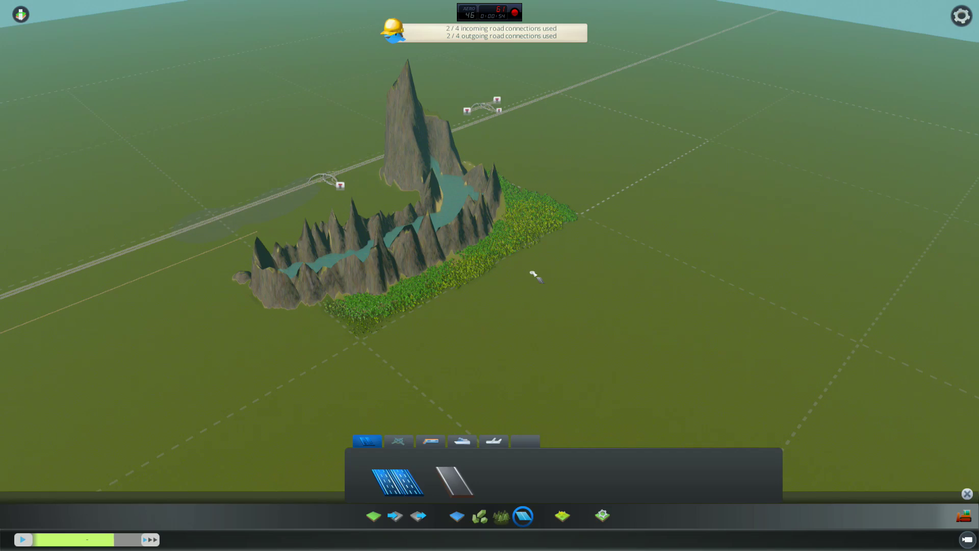
scroll(535, 276, "up", 3)
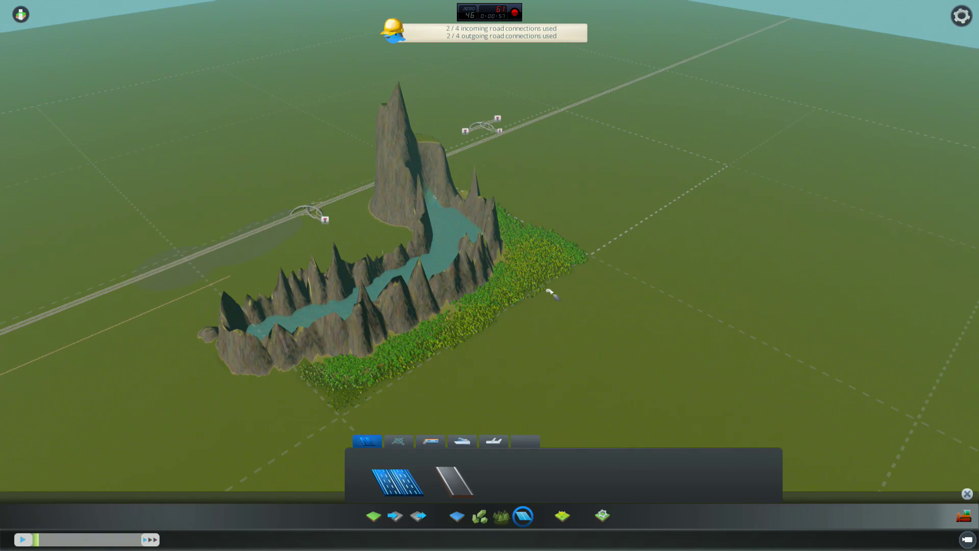
scroll(551, 293, "down", 4)
scroll(552, 289, "up", 3)
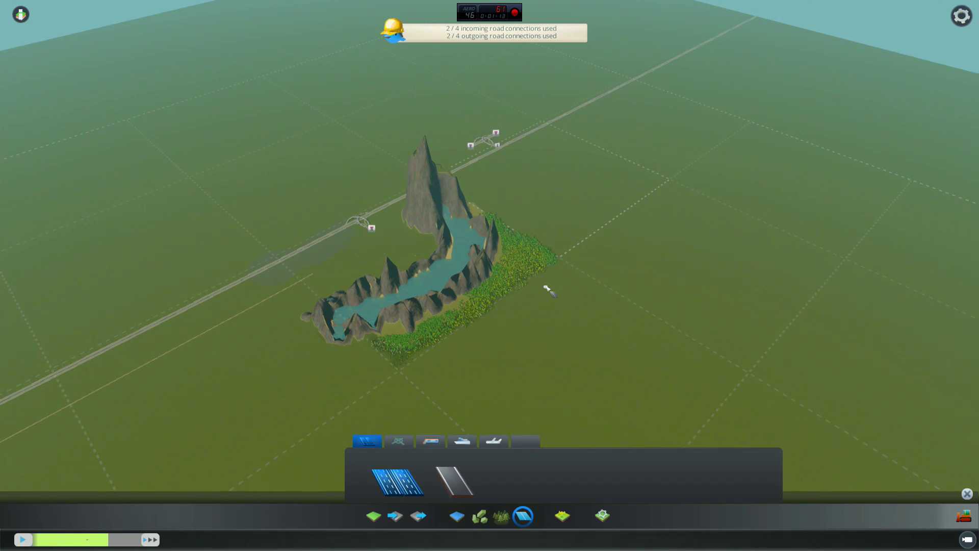
scroll(549, 290, "up", 4)
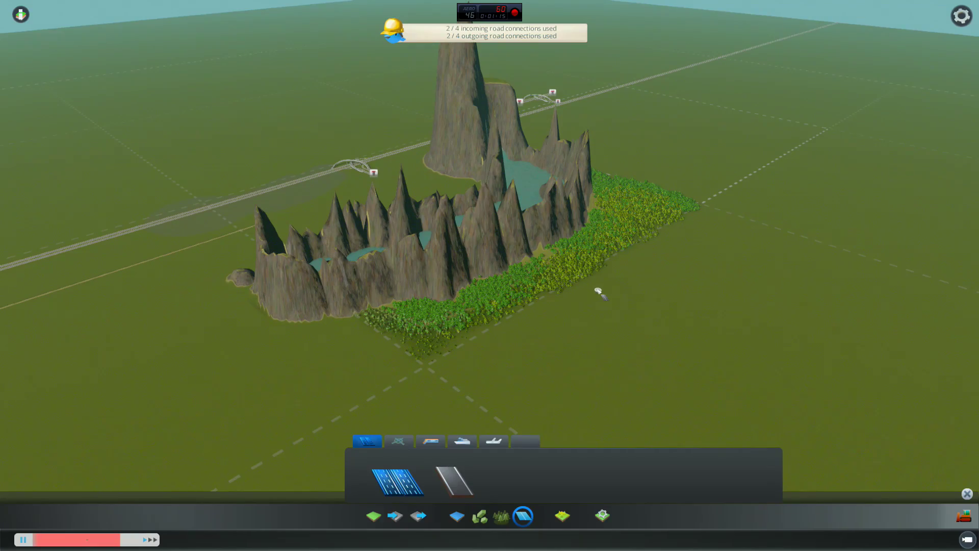
middle_click_drag(598, 287, 413, 303)
key("space")
scroll(413, 304, "down", 2)
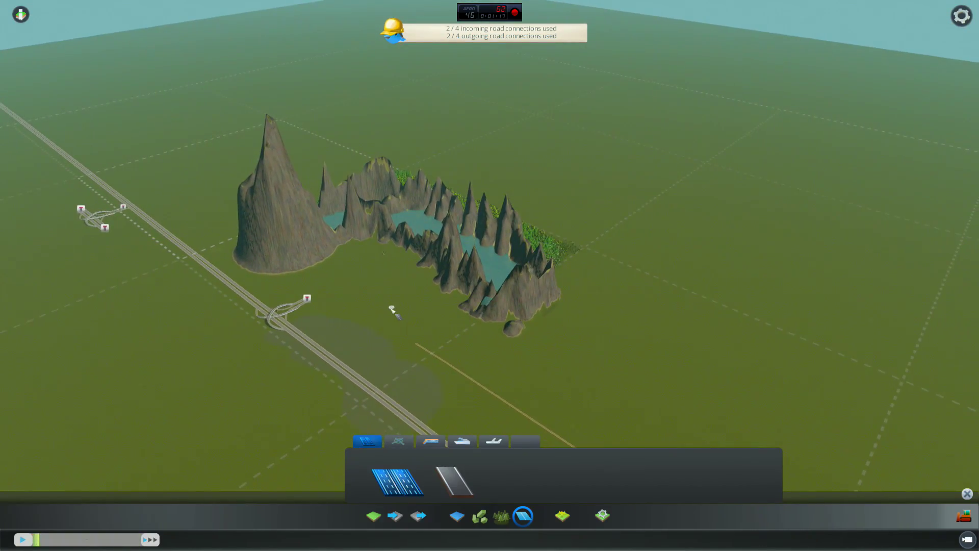